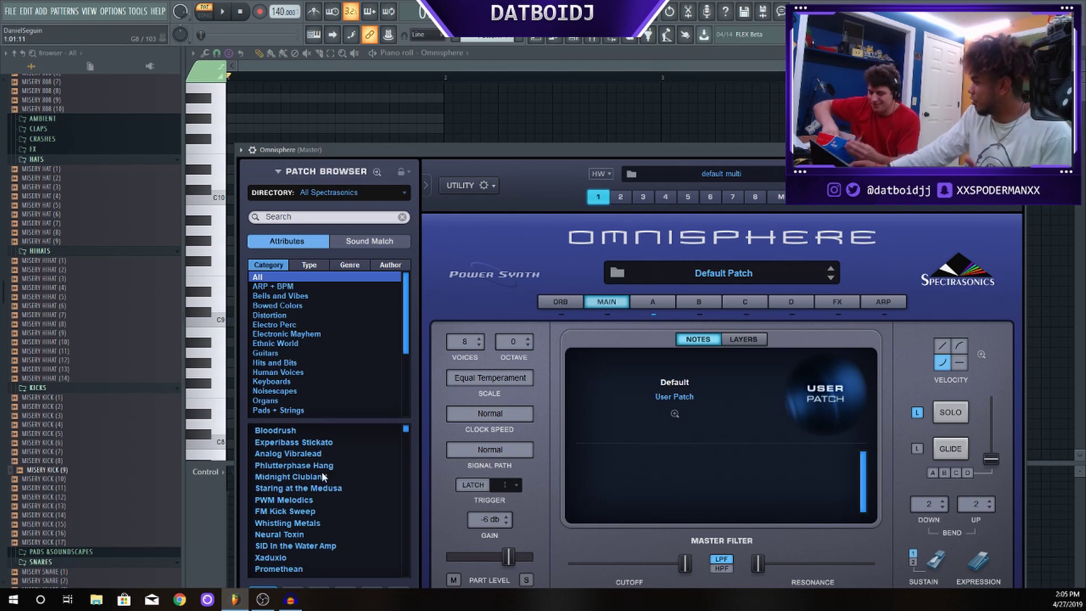
Load the Analog Vibralead patch in Omnisphere and try out its sound on the piano roll keys
left_click(271, 456)
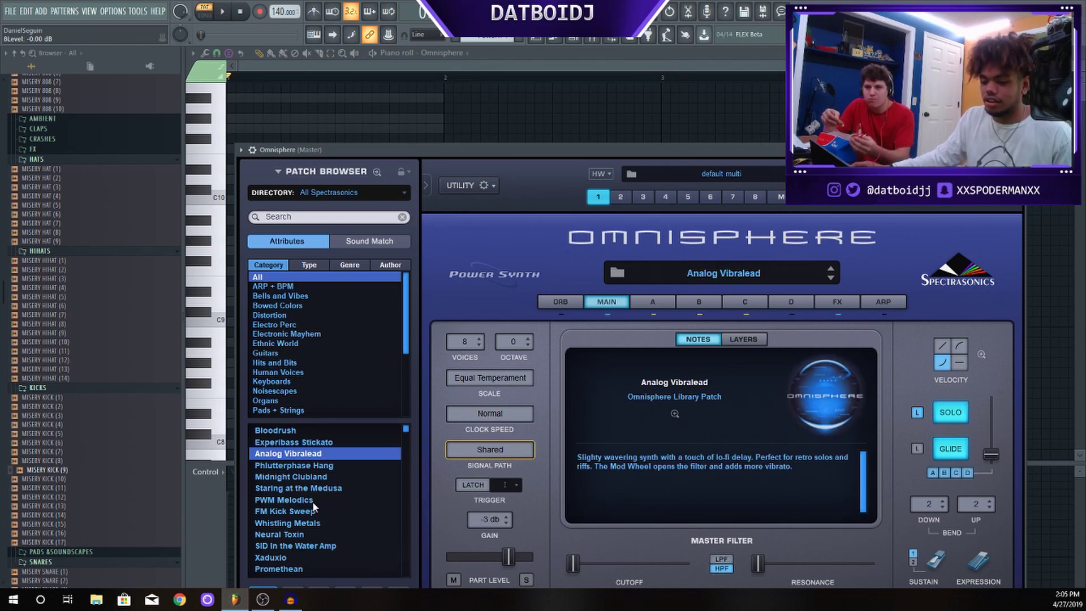
key("F5")
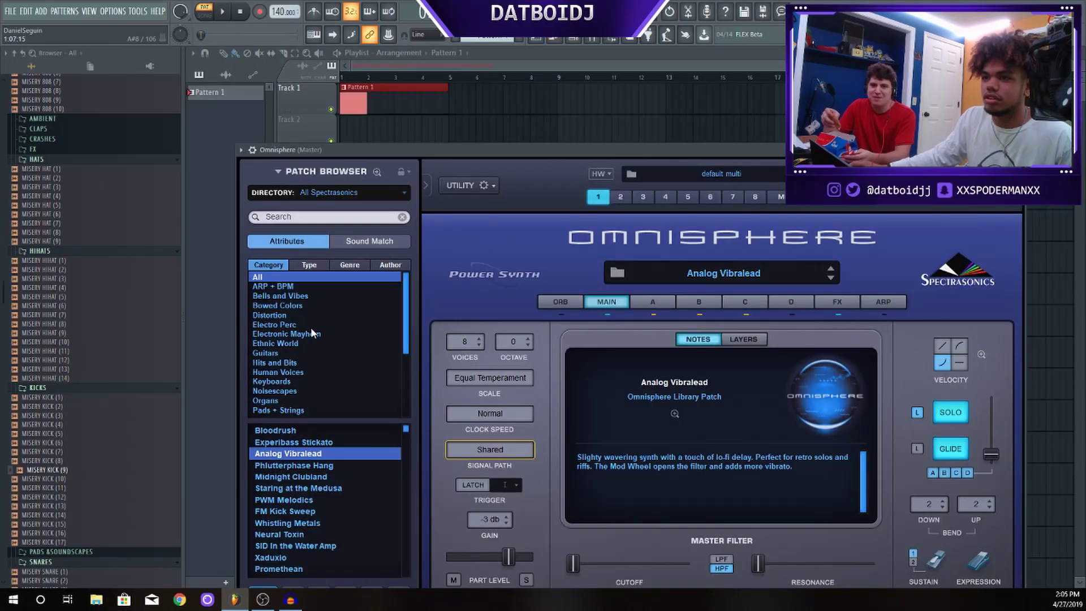
key("F7")
key("F6")
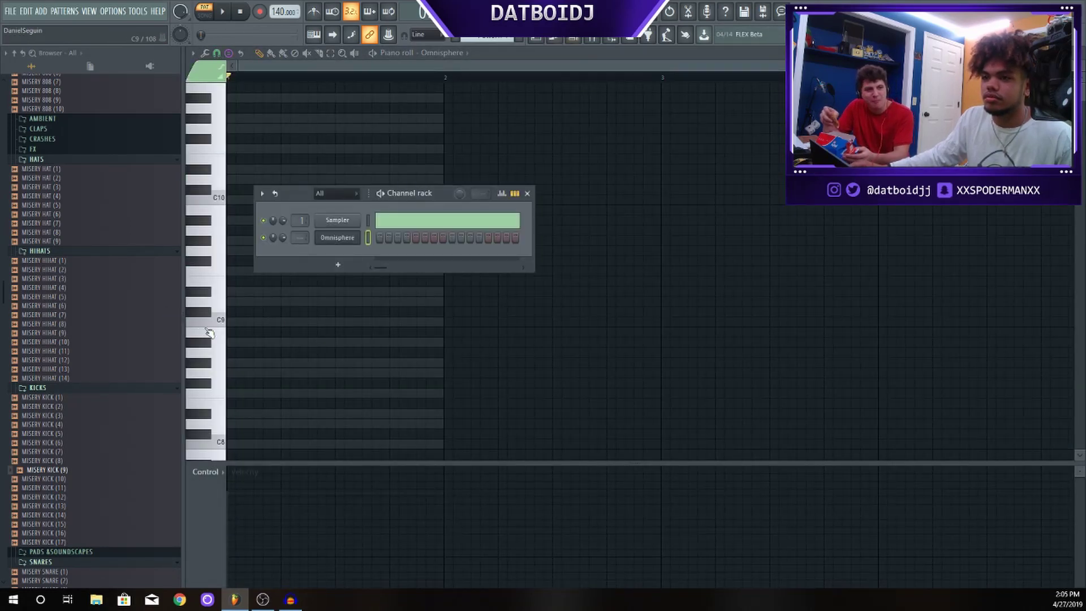
left_click(207, 327)
scroll(199, 407, "down", 4)
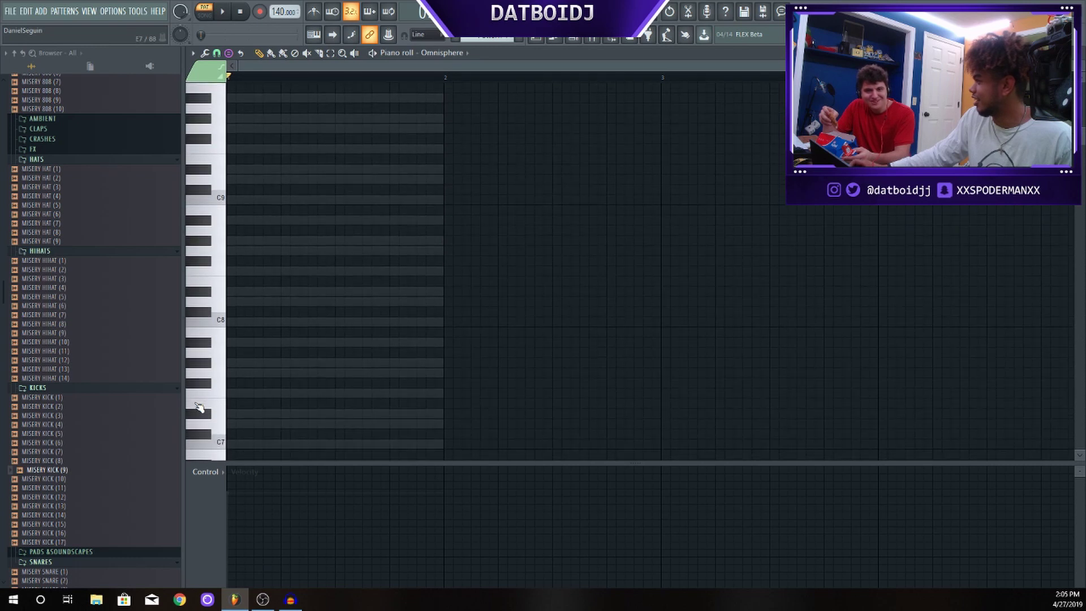
scroll(214, 391, "down", 4)
left_click(210, 425)
key("F6")
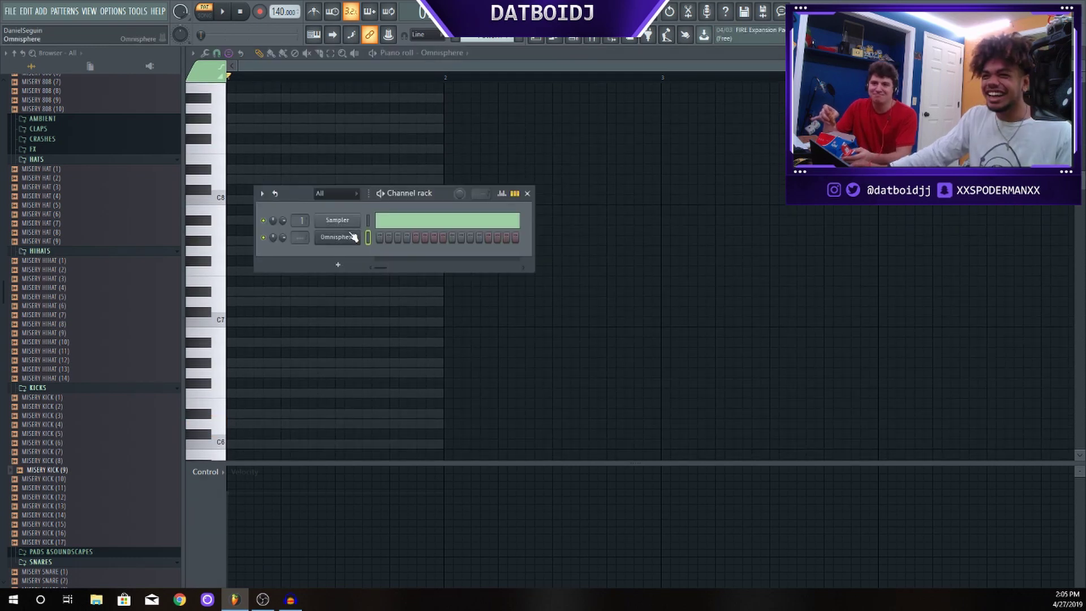
Filter Omnisphere's patch browser to the Guitars category, try Classic Nylon Strings, and load the Classic Nylon Guitar patch
left_click(338, 237)
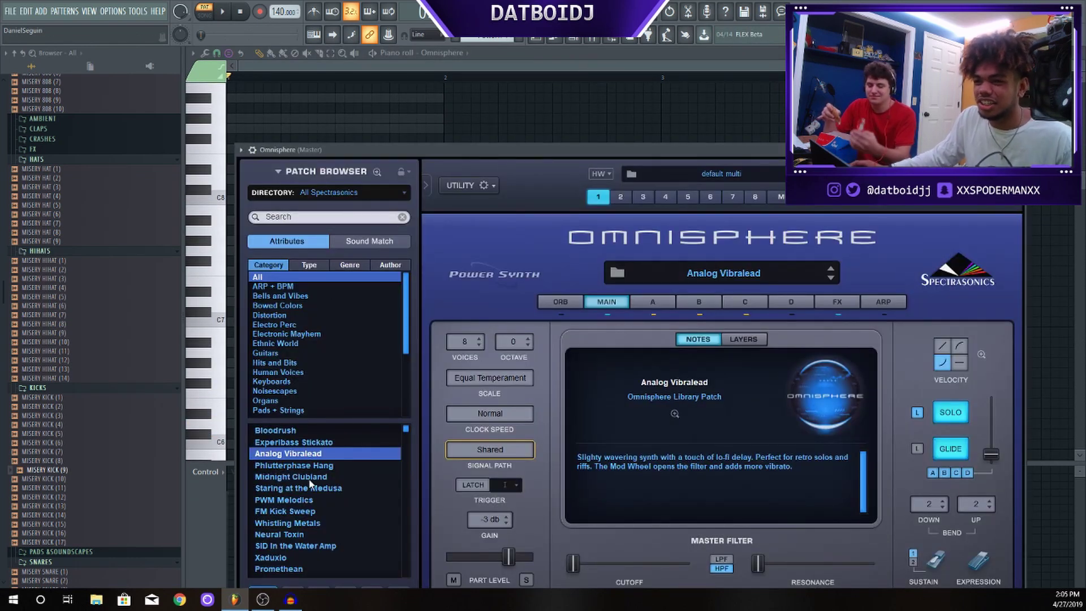
scroll(314, 382, "down", 2)
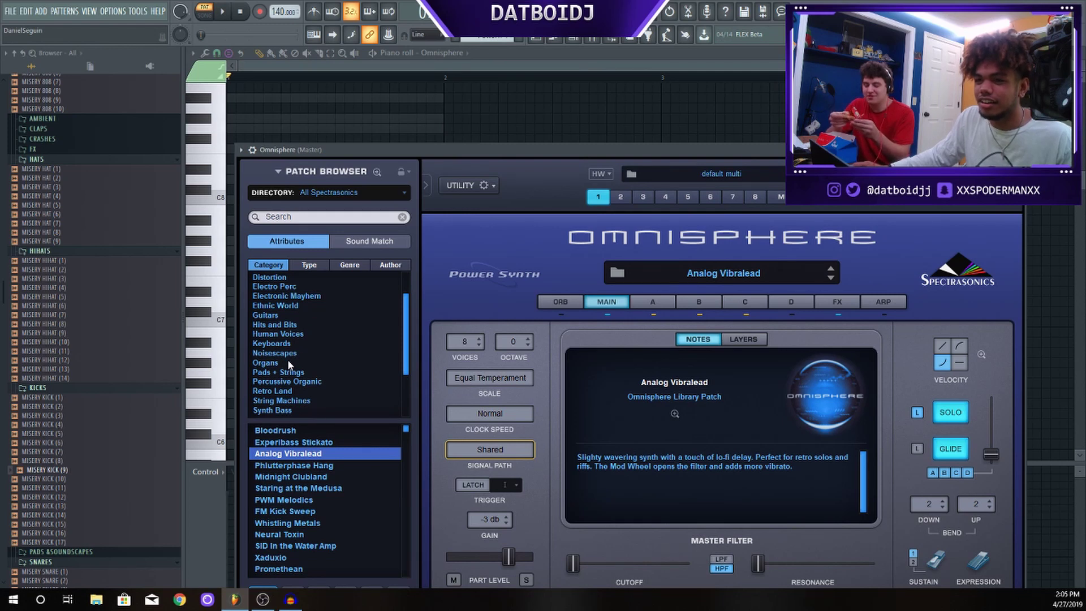
scroll(307, 394, "down", 4)
scroll(294, 372, "up", 3)
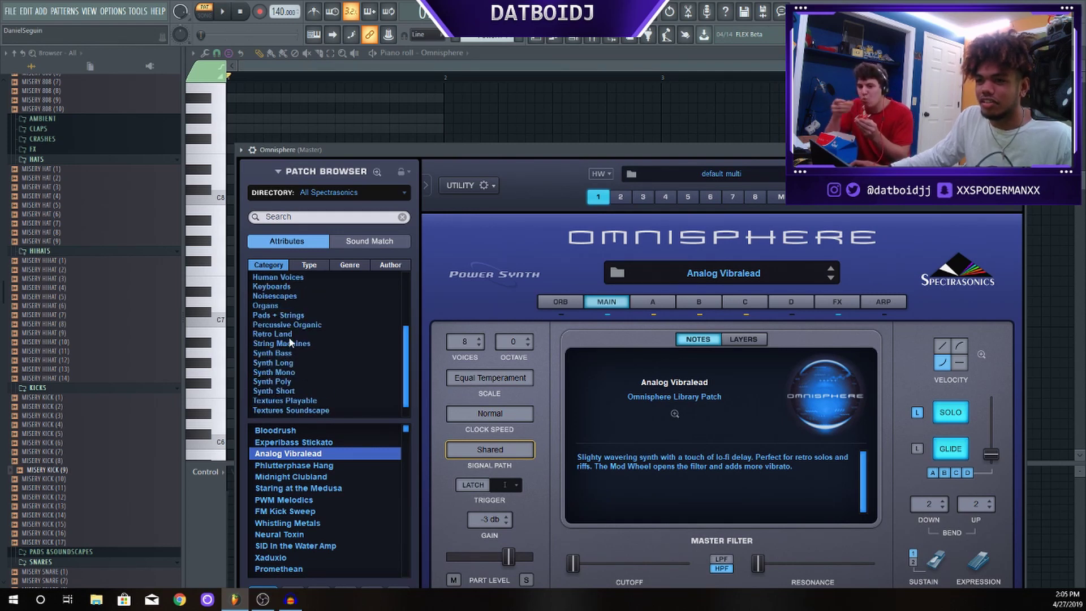
left_click(288, 299)
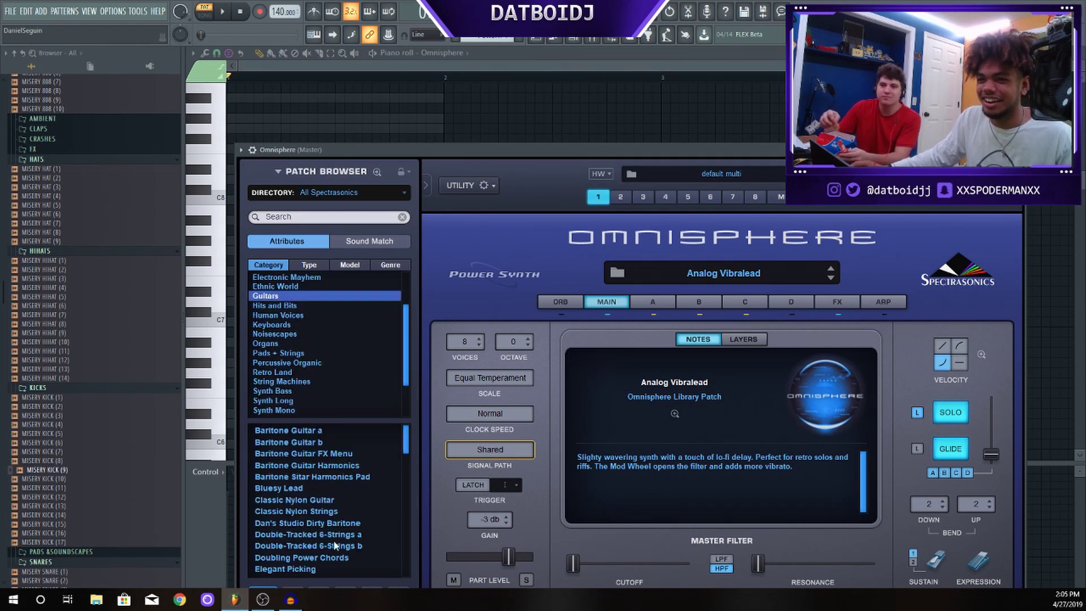
scroll(300, 480, "down", 2)
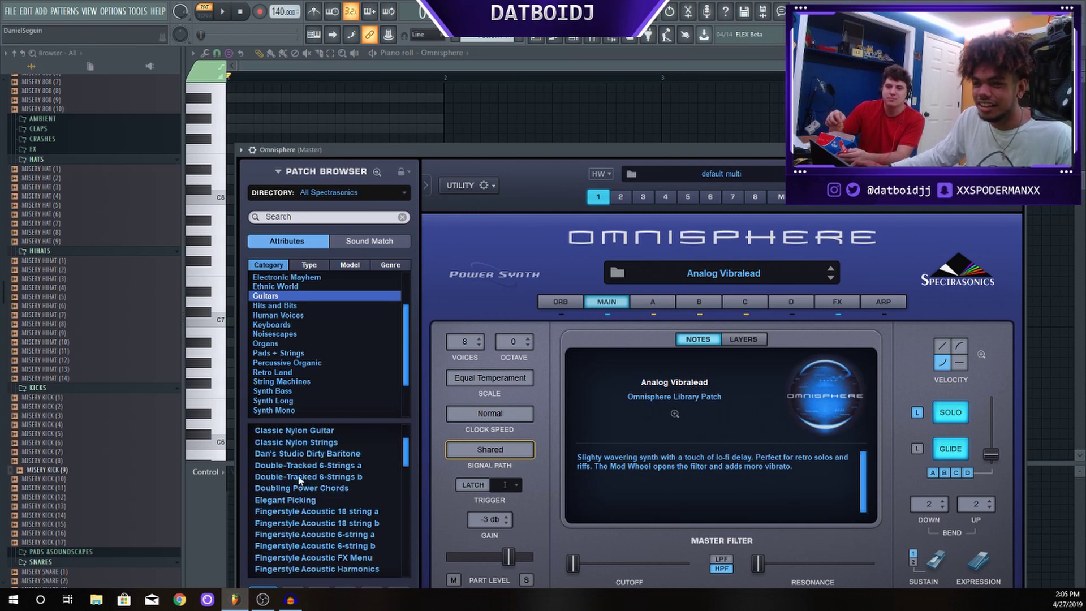
left_click(328, 444)
left_click(301, 430)
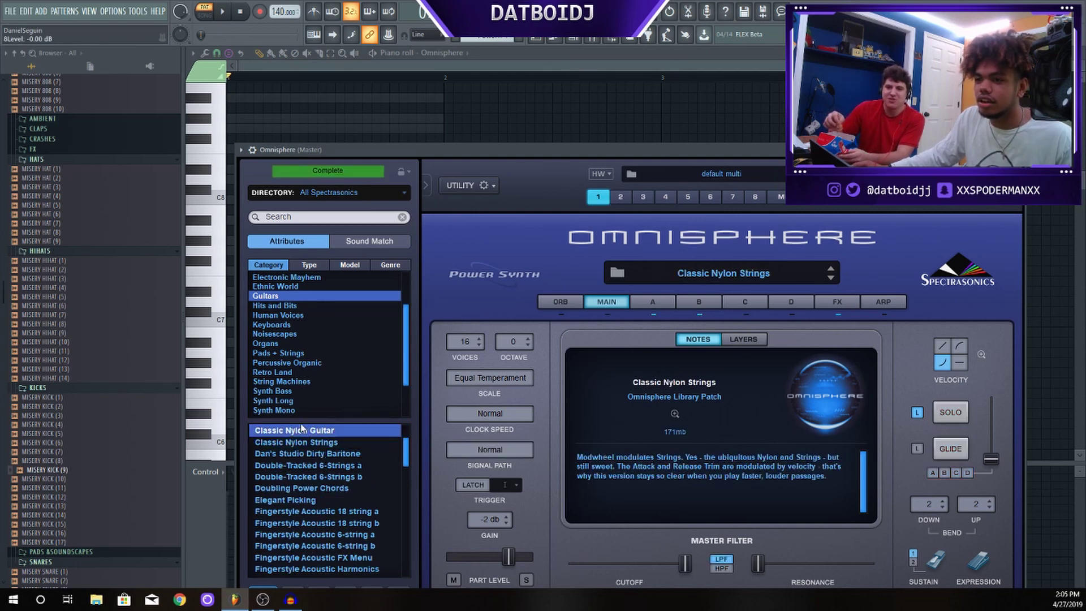
Audition the nylon guitar patch on the piano roll keys across several octaves
left_click(214, 382)
scroll(218, 407, "down", 3)
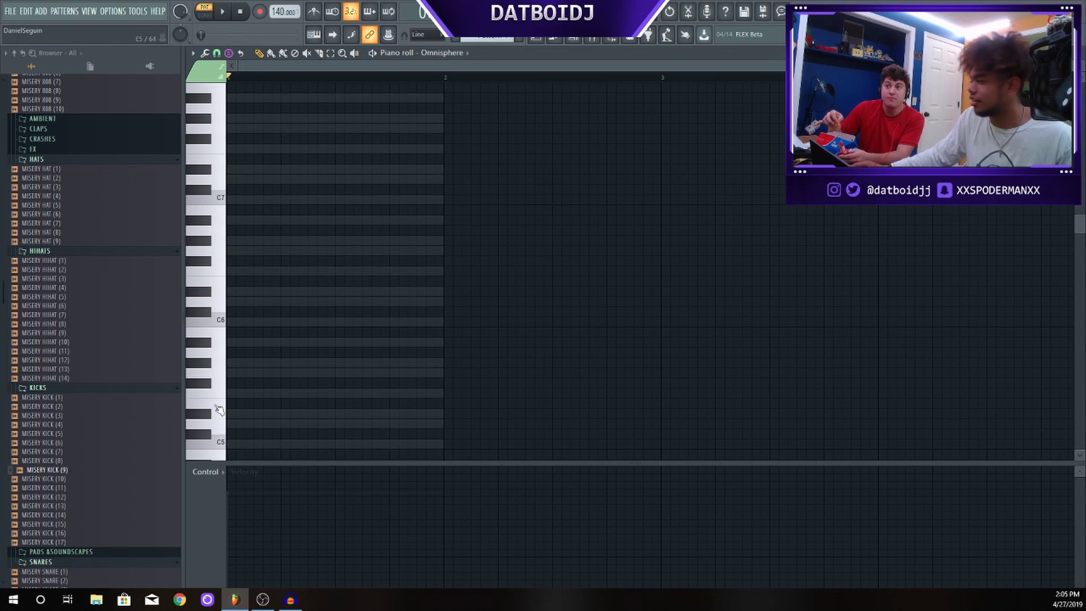
left_click(219, 410)
left_click(218, 426)
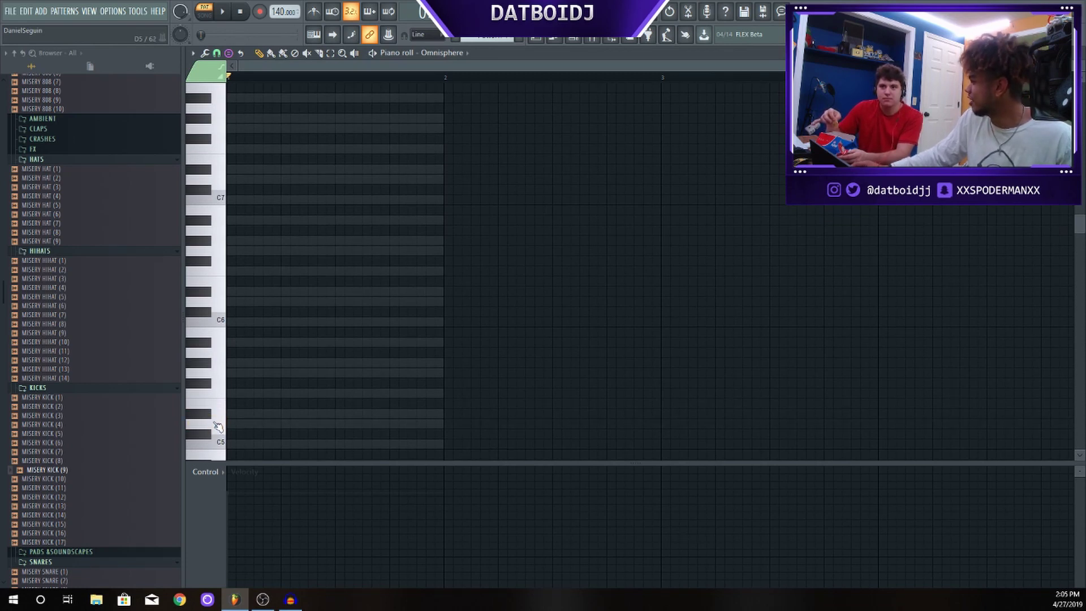
scroll(218, 423, "down", 5)
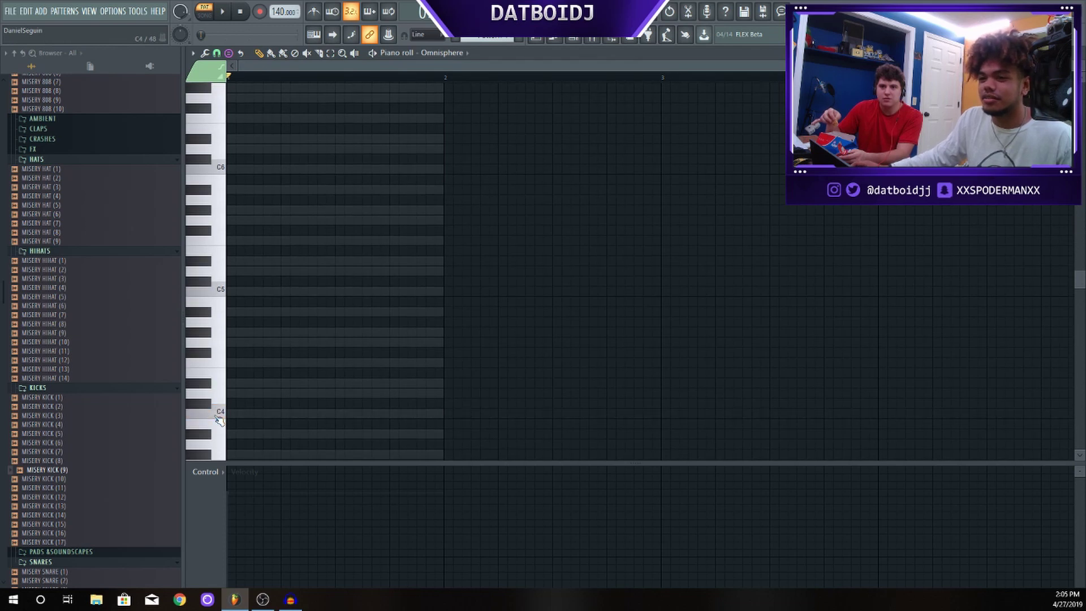
scroll(219, 412, "down", 4)
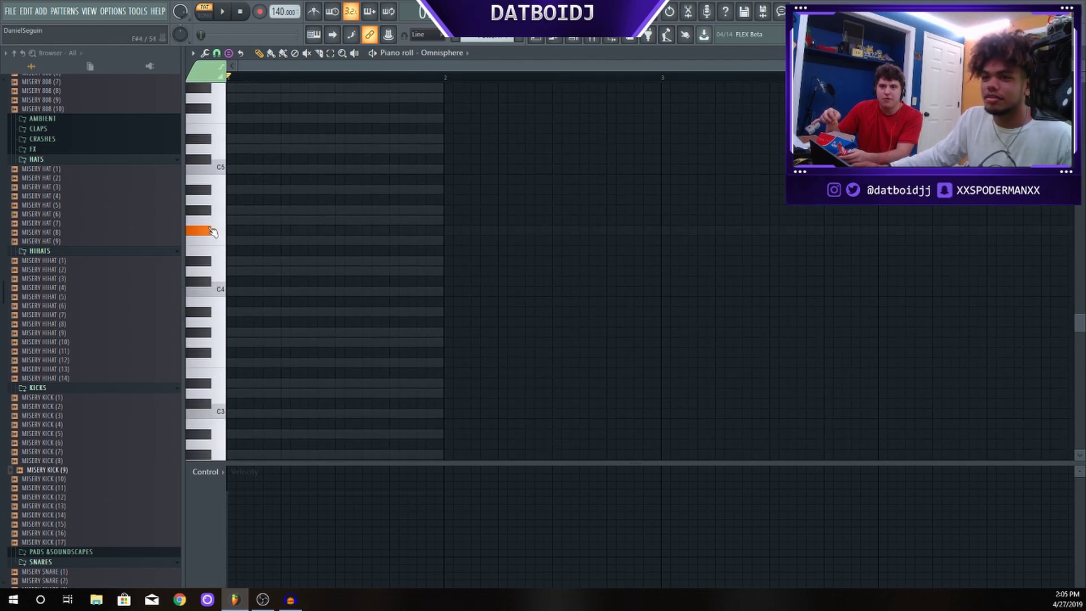
scroll(212, 231, "up", 2)
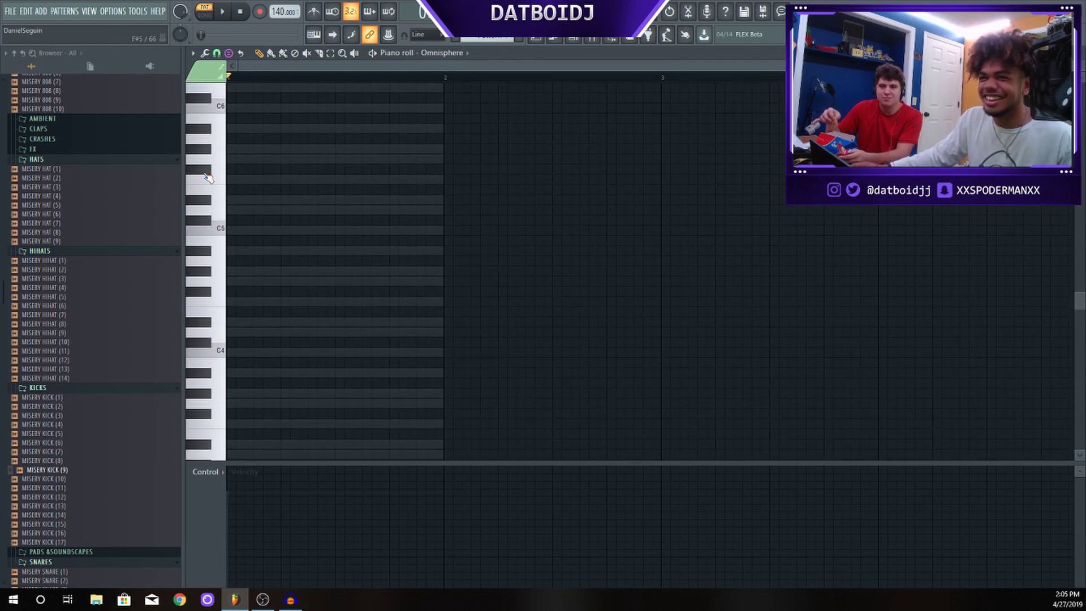
scroll(207, 169, "up", 2)
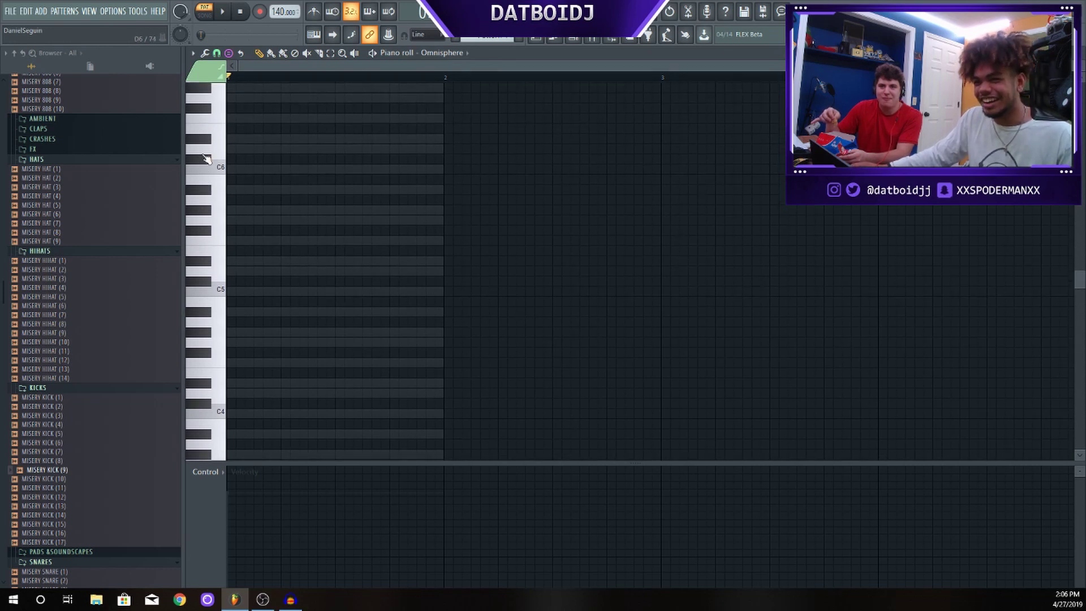
left_click(206, 160)
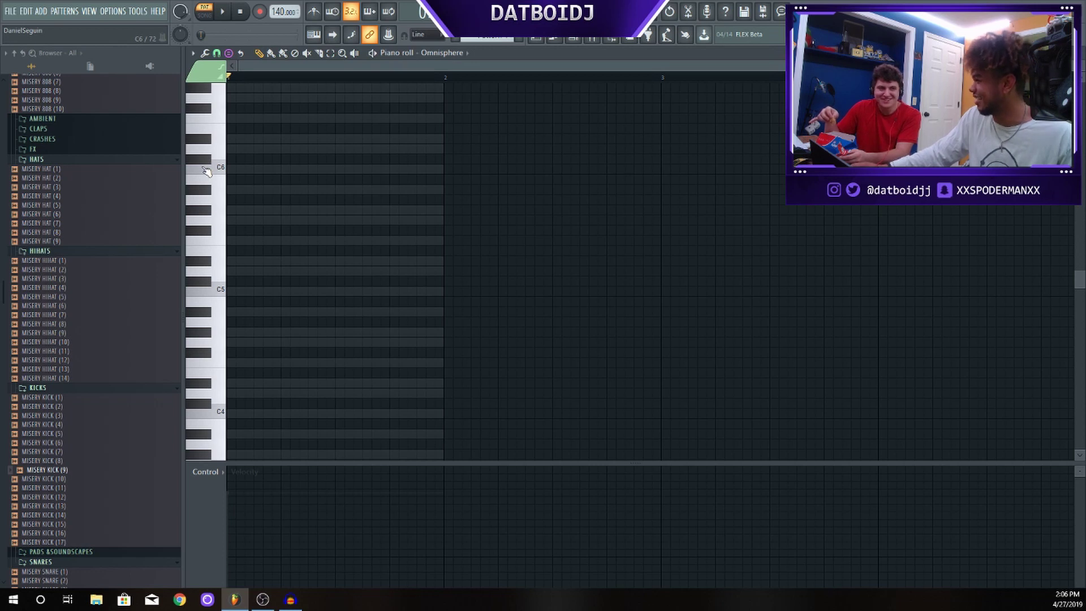
scroll(207, 170, "up", 1)
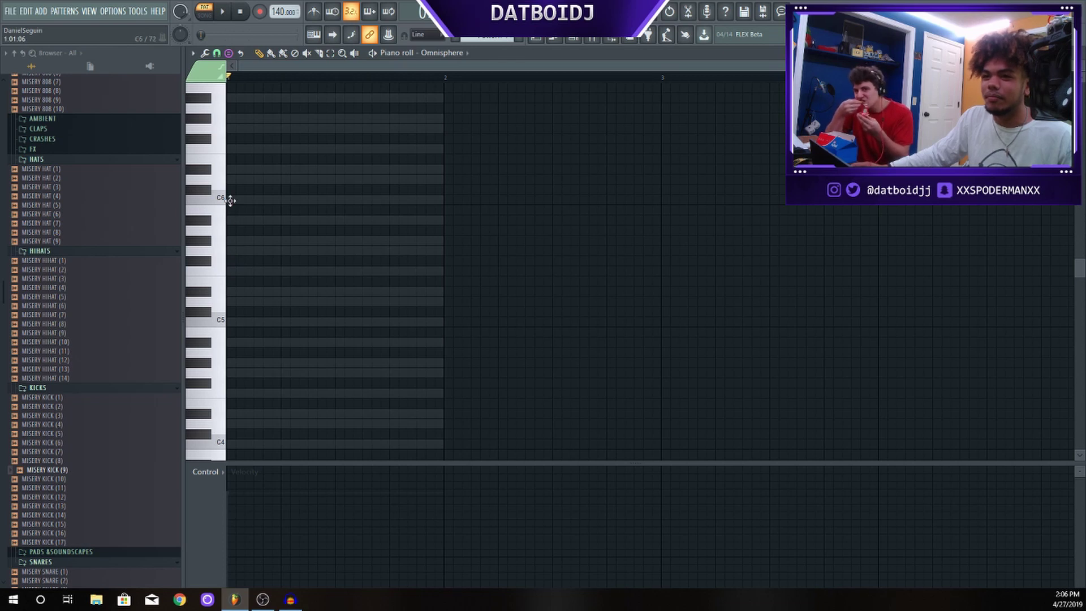
Set the chord stamp to none and place a G#5 note four steps long at the start of bar 1
left_click(229, 53)
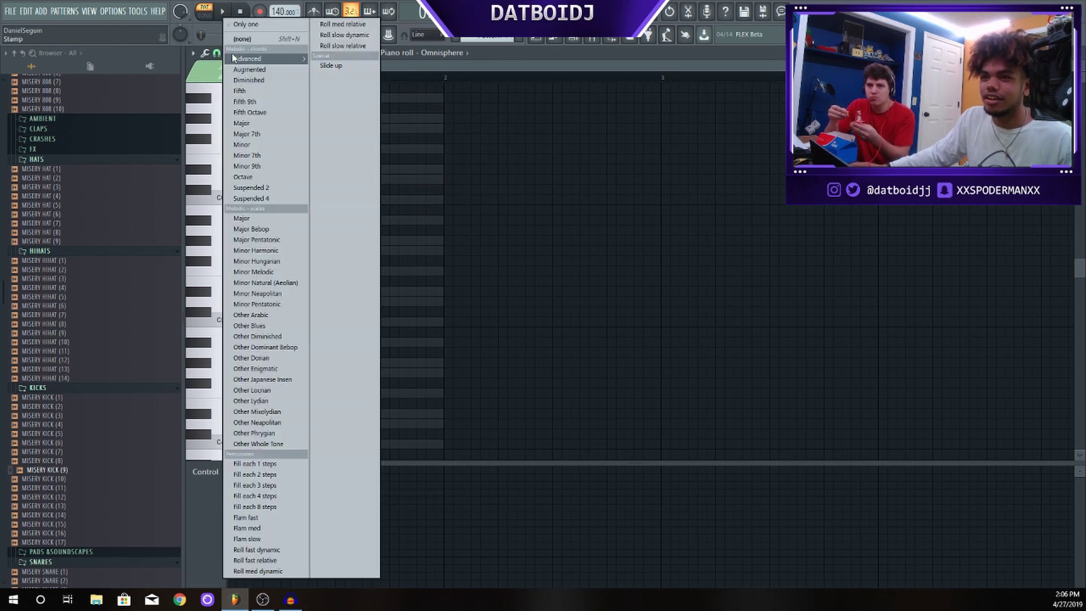
left_click(263, 42)
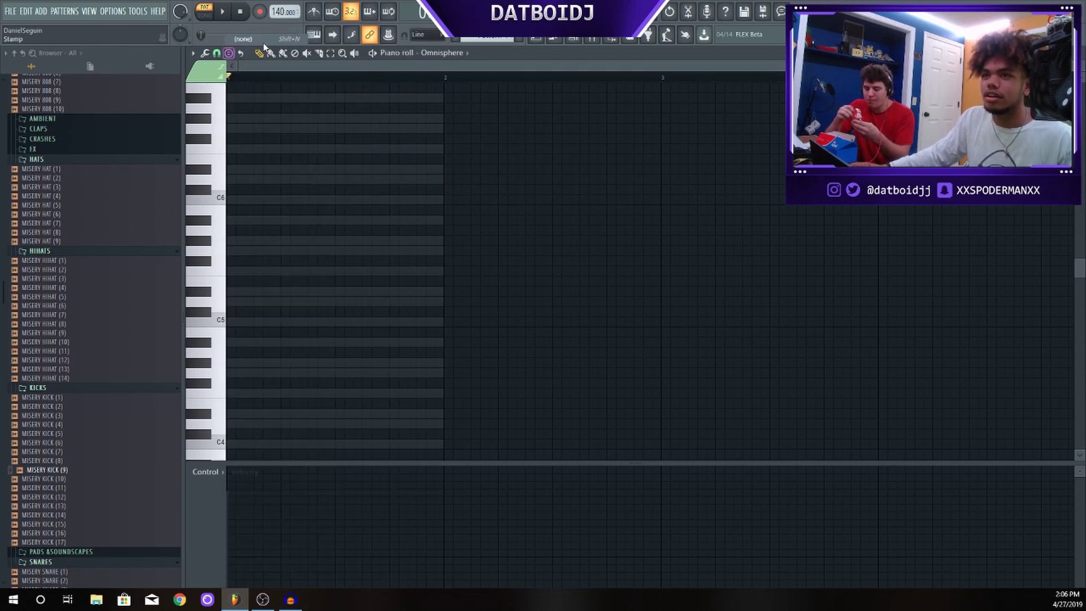
left_click(232, 239)
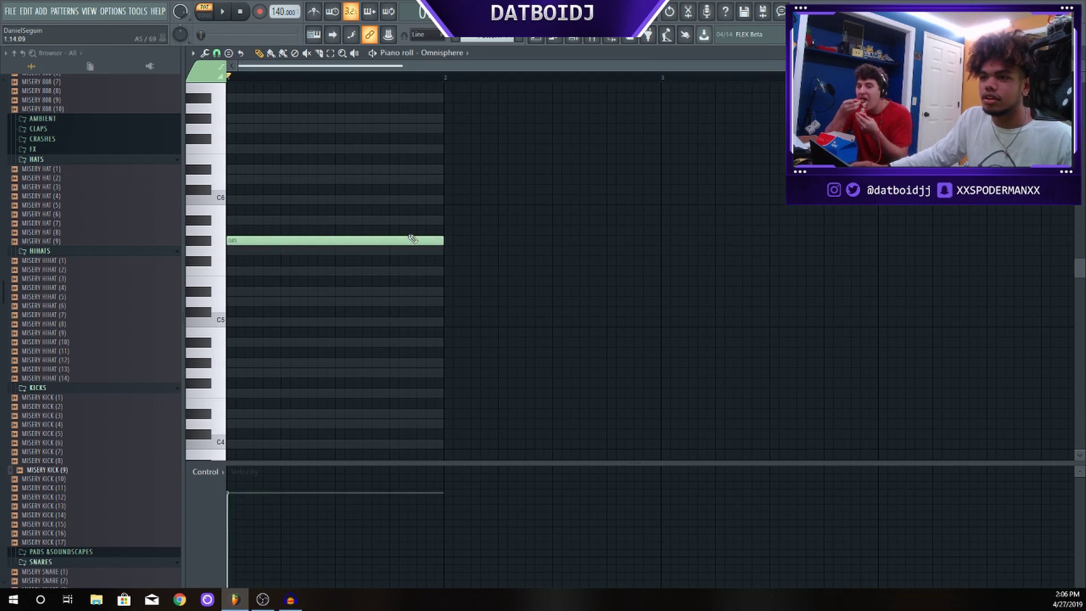
left_click_drag(443, 242, 285, 250)
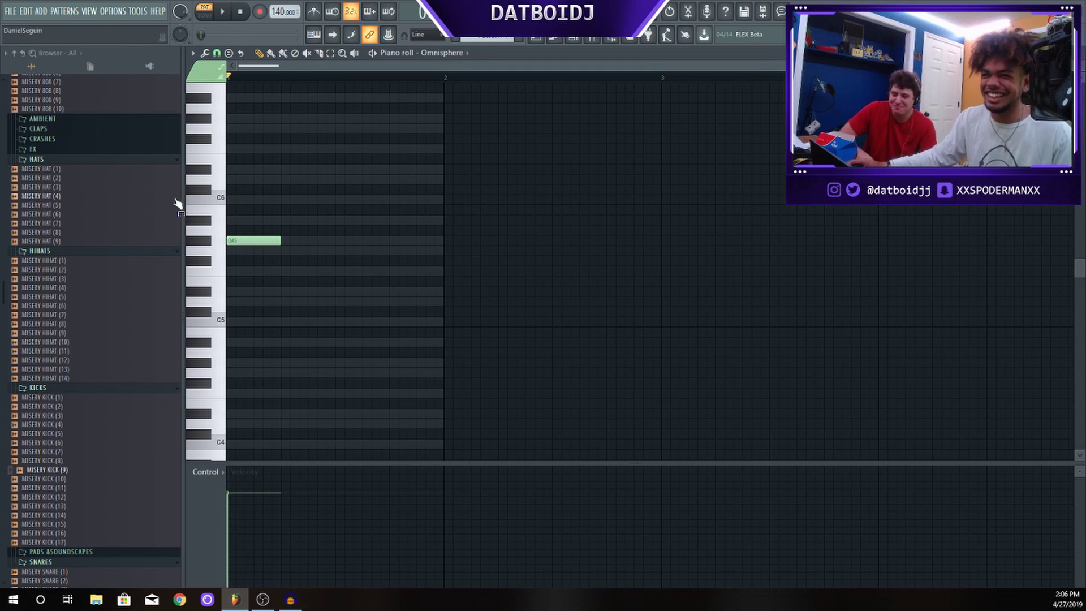
Add four-step notes A#5 at step 5 and D#6 at step 9, and play back the melody
left_click(286, 221)
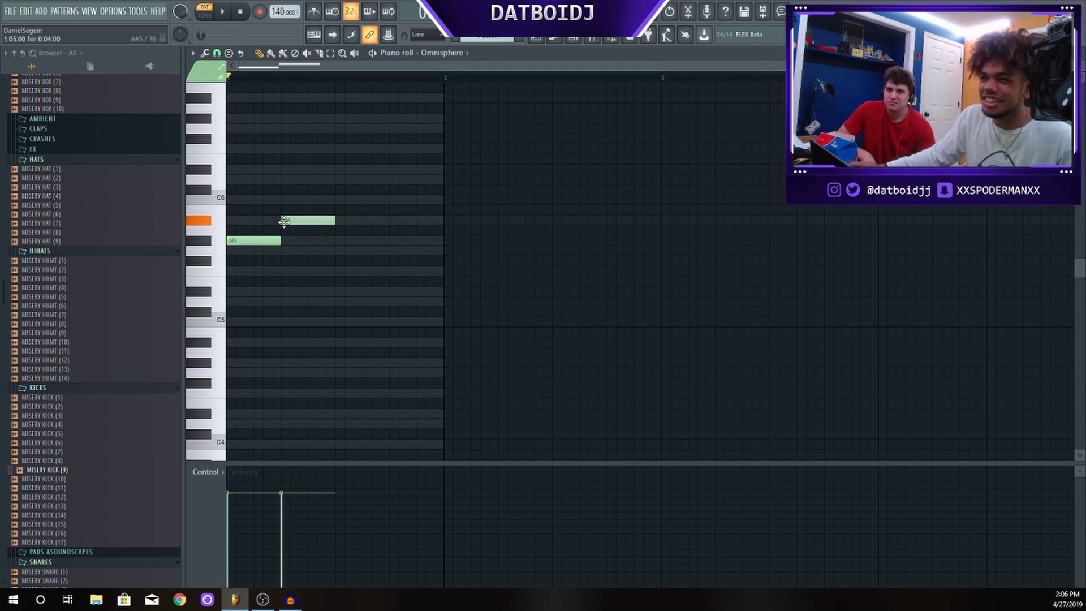
left_click(342, 169)
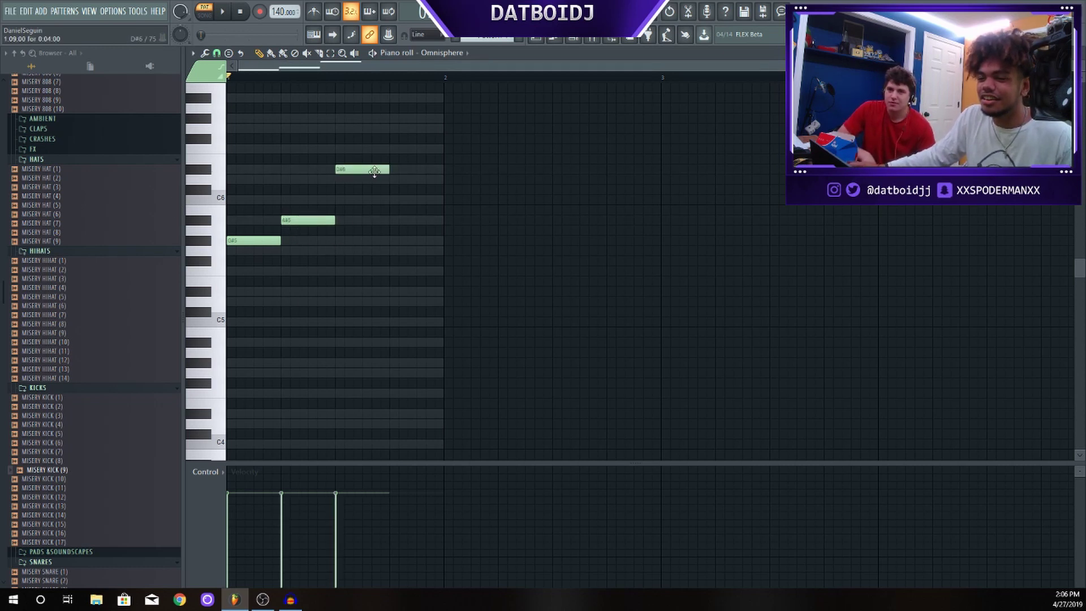
key("space")
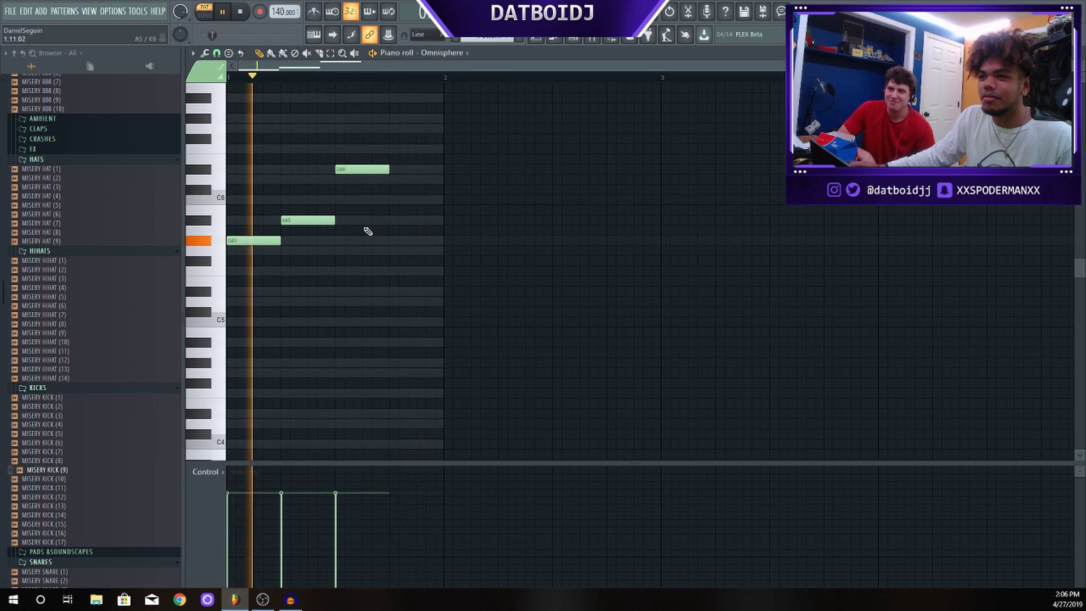
key("space")
Raise the second note to D6 and play back the pattern
left_click_drag(309, 220, 313, 183)
key("space")
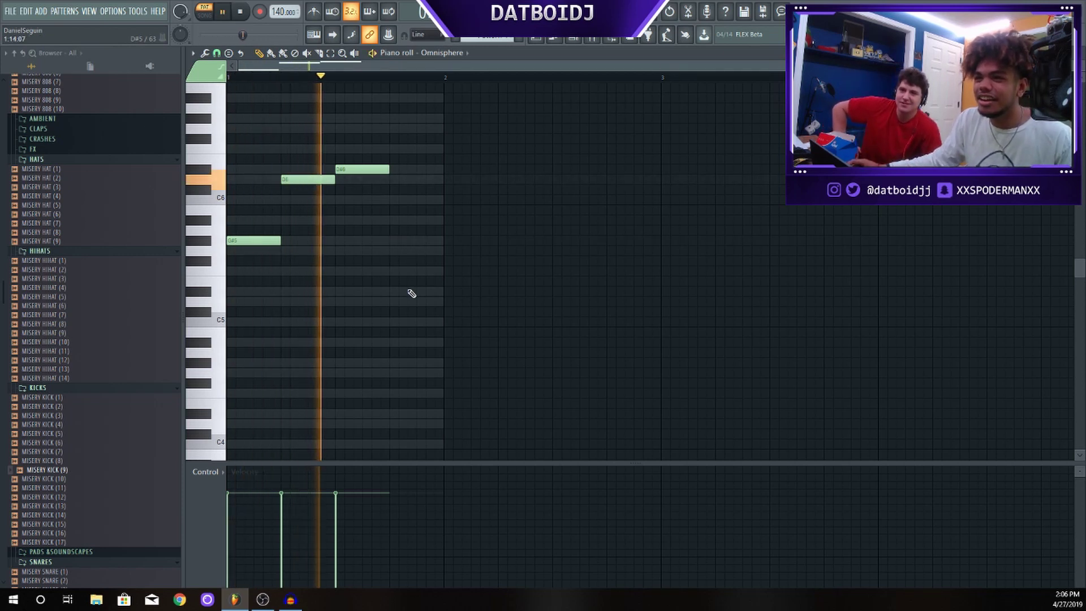
key("space")
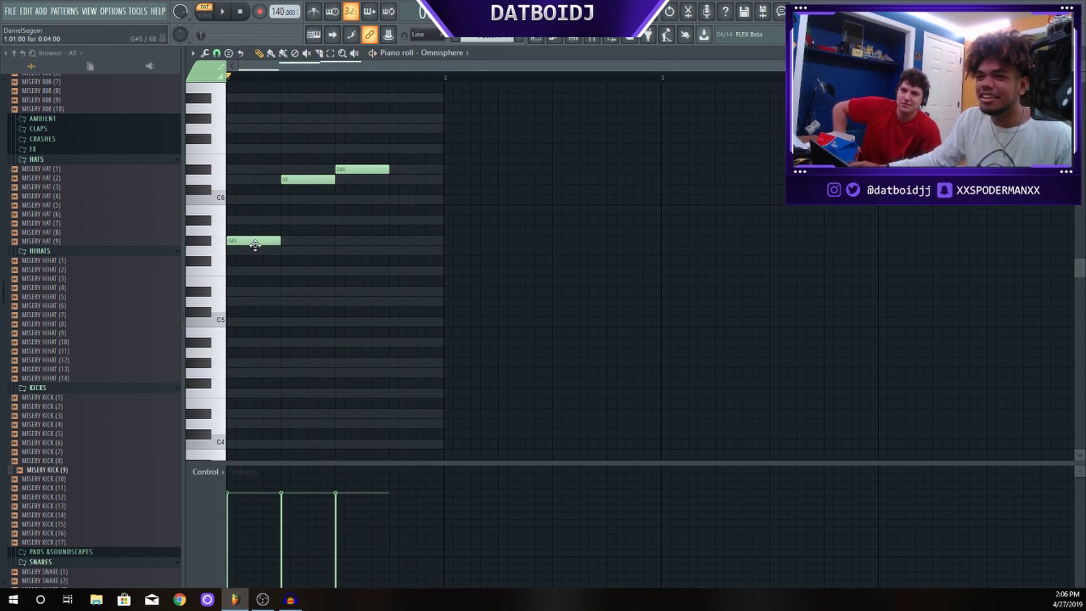
Raise the first note to A#5 and listen to the three-note melody
left_click_drag(255, 244, 256, 224)
key("space")
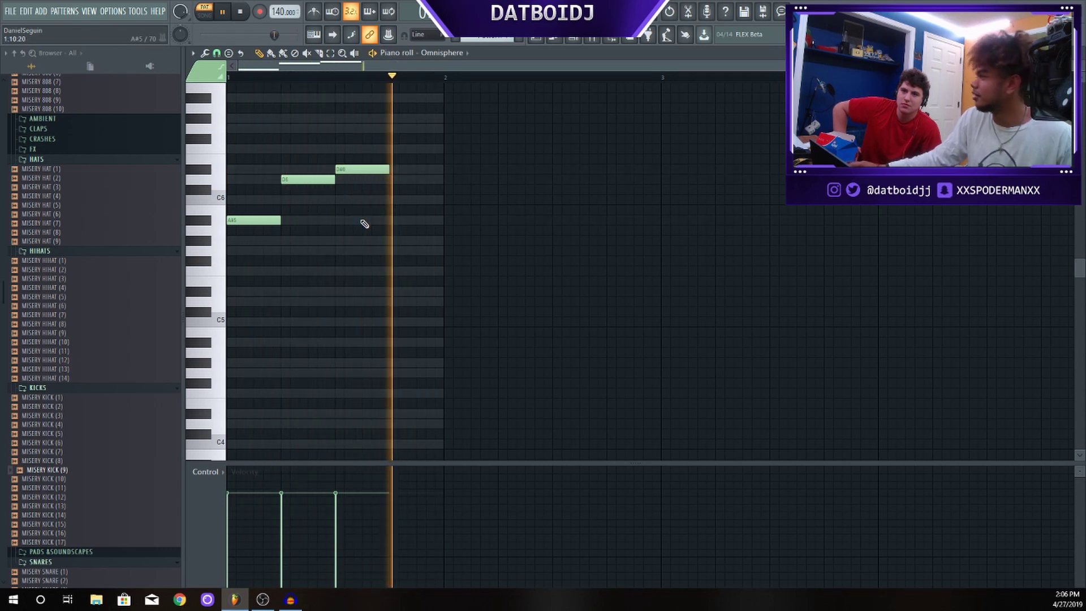
key("space")
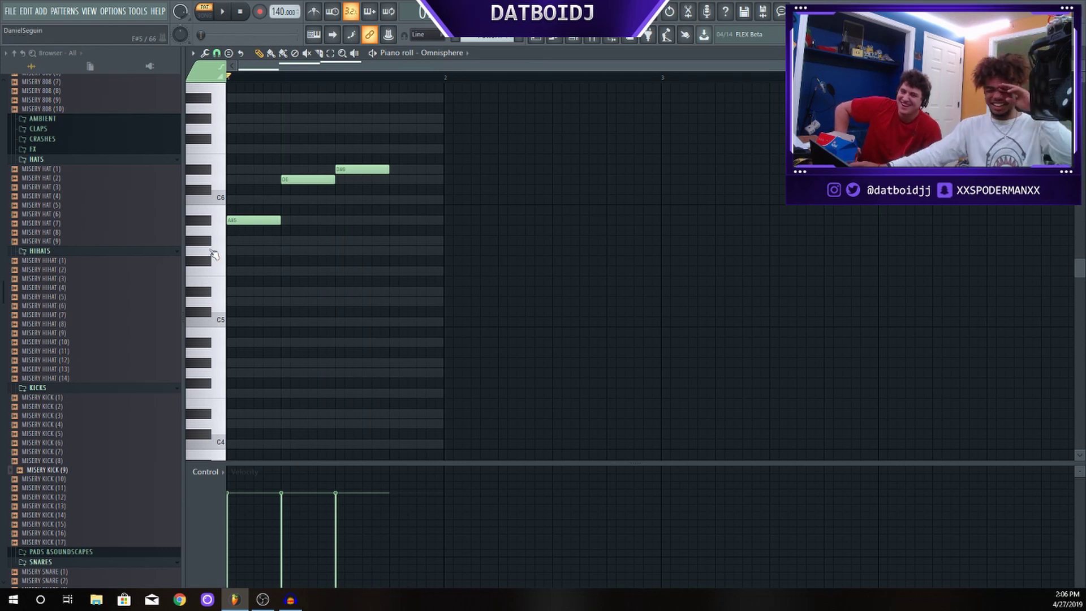
key("space")
key("space")
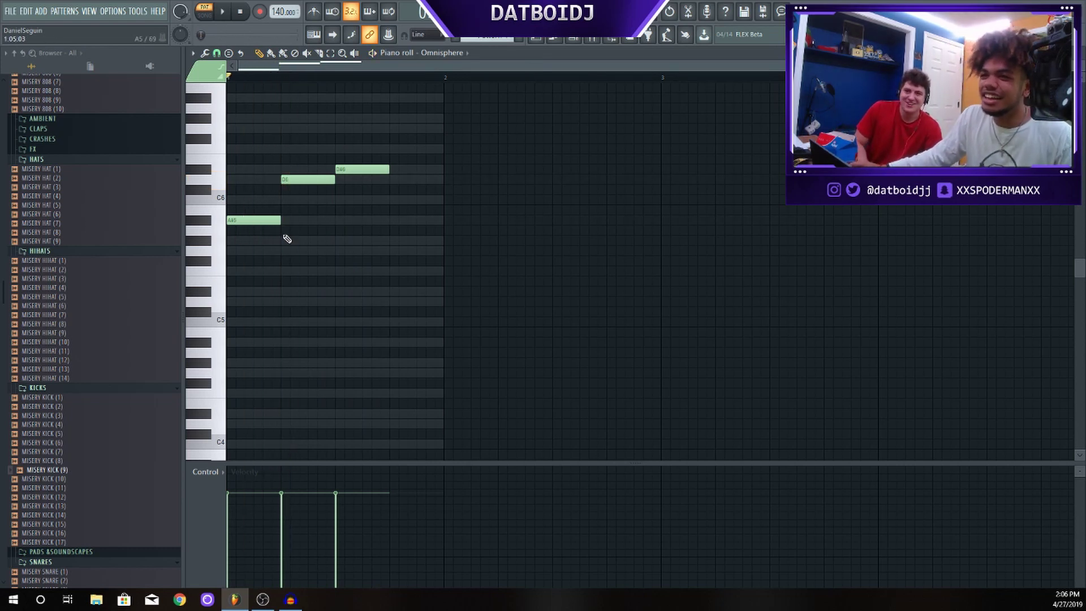
Move the D6 note to start at step 3 and the last note to F6 at step 5, playing back each change
left_click_drag(294, 179, 267, 178)
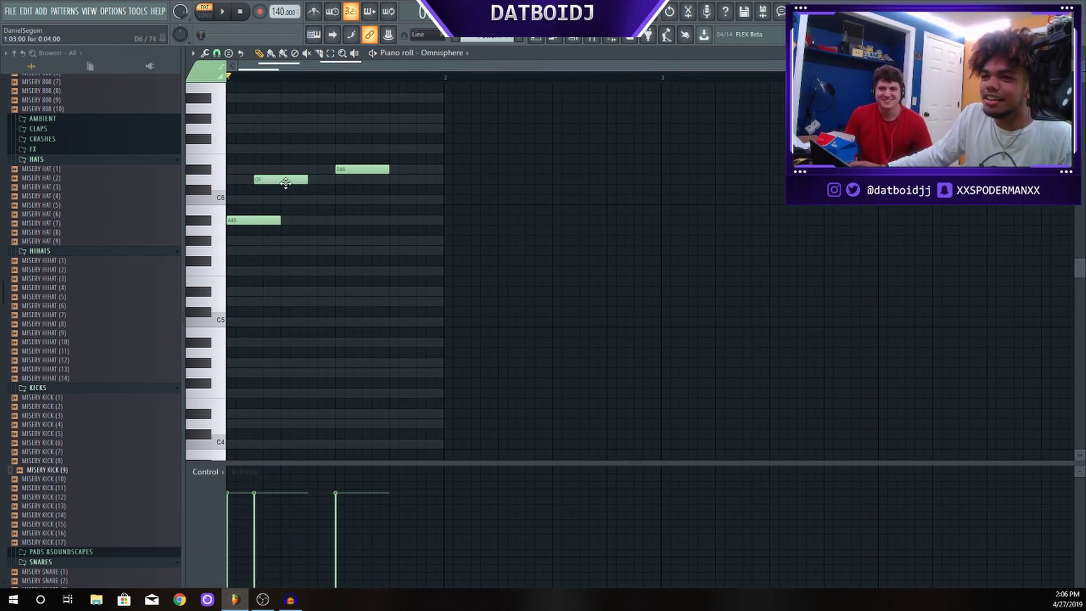
key("space")
key("space")
left_click_drag(362, 169, 311, 145)
key("space")
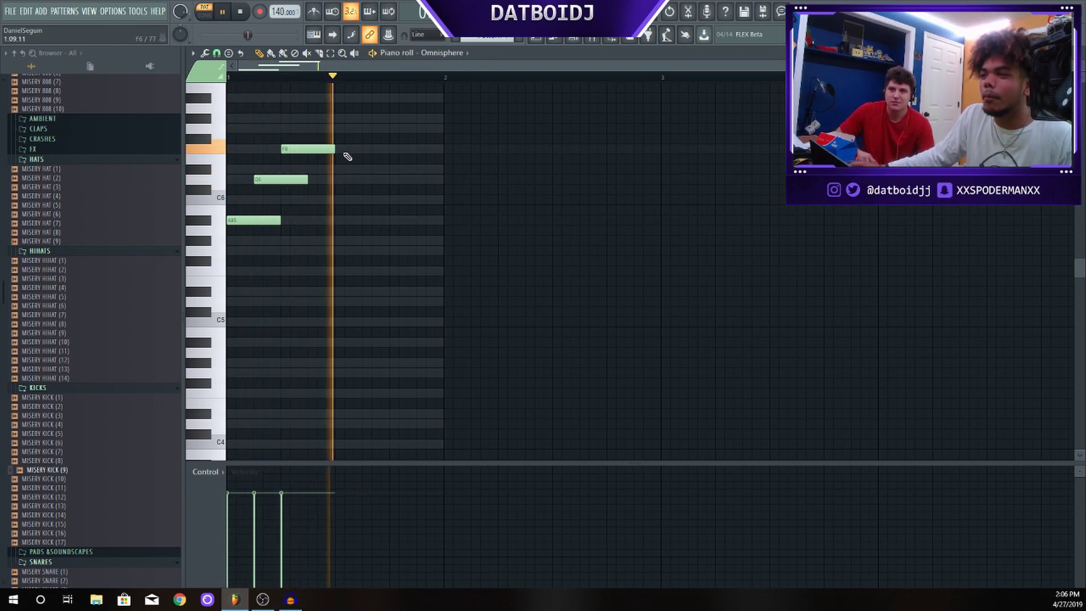
key("space")
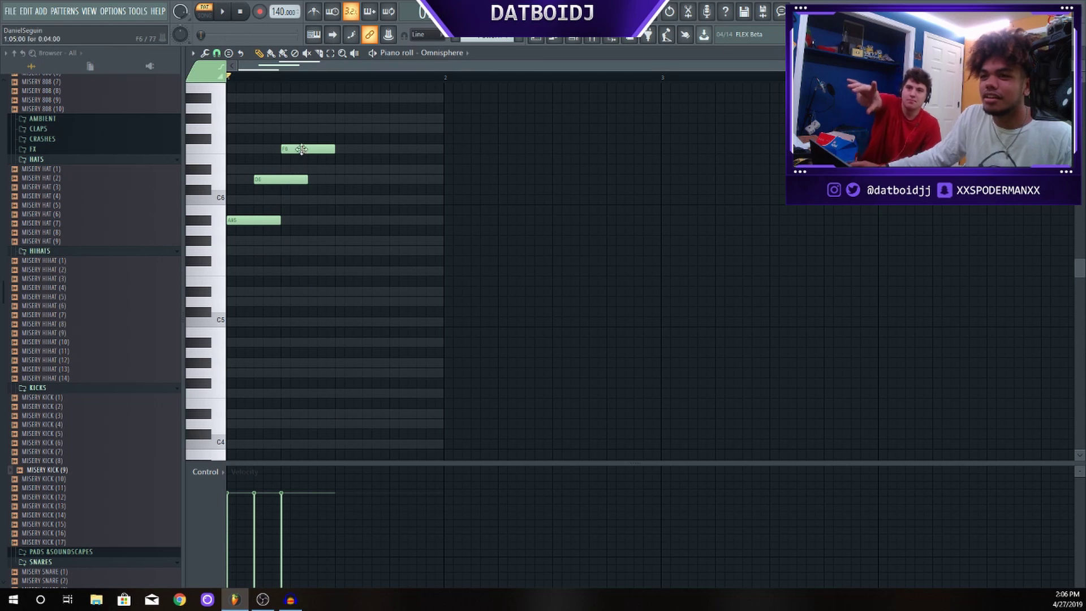
Shift the F6 note to start at step 7 and play back the overlapping melody
left_click_drag(303, 148, 326, 152)
key("space")
key("space")
key("space")
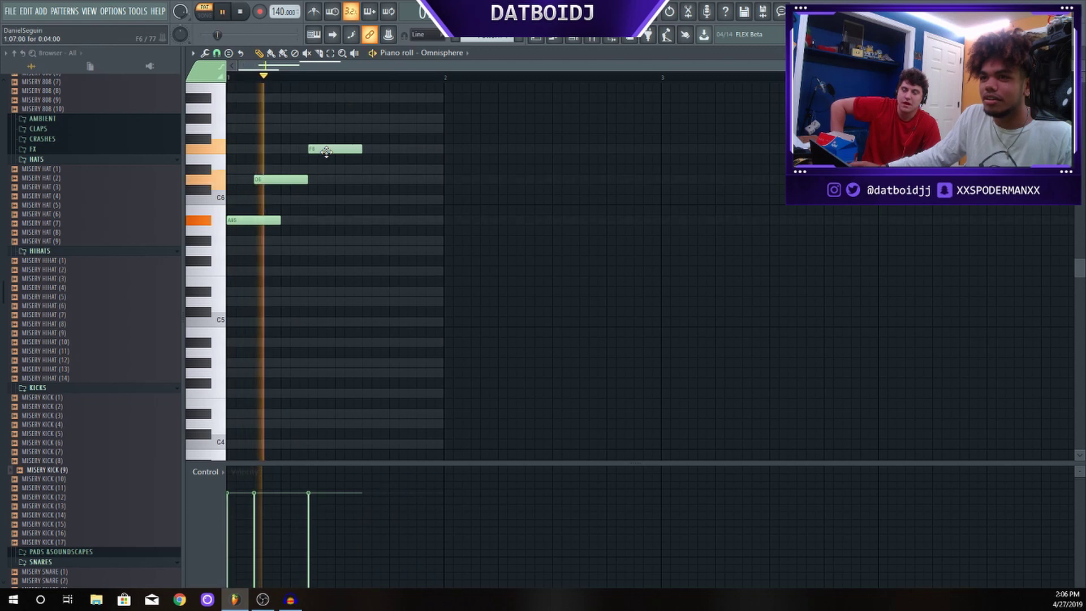
Try shifting the D6 note to start at 1:04:08 and play back the melody
key("space")
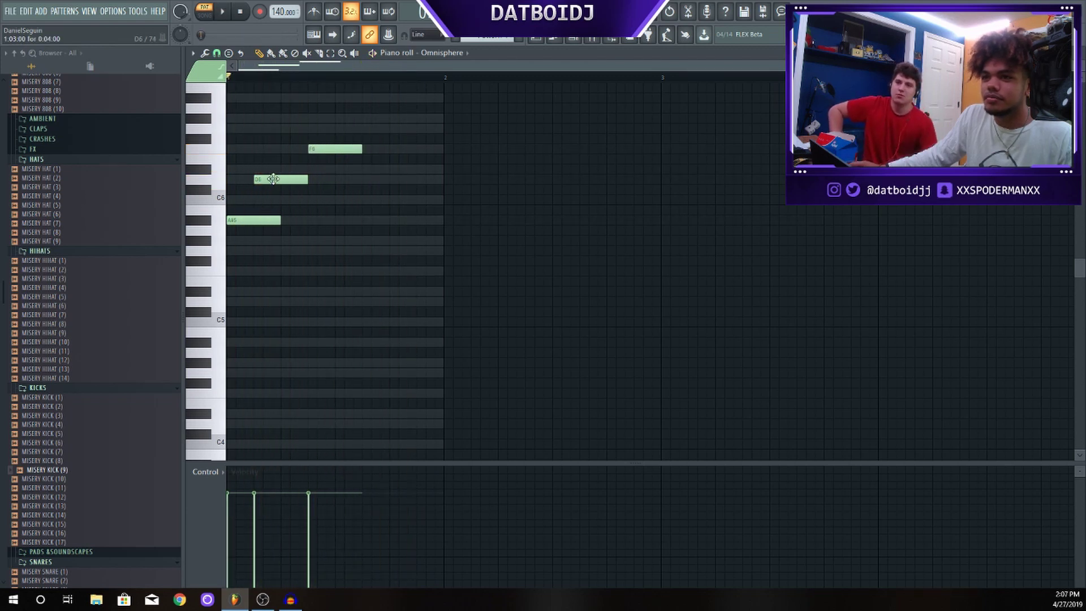
left_click_drag(274, 179, 291, 182)
key("space")
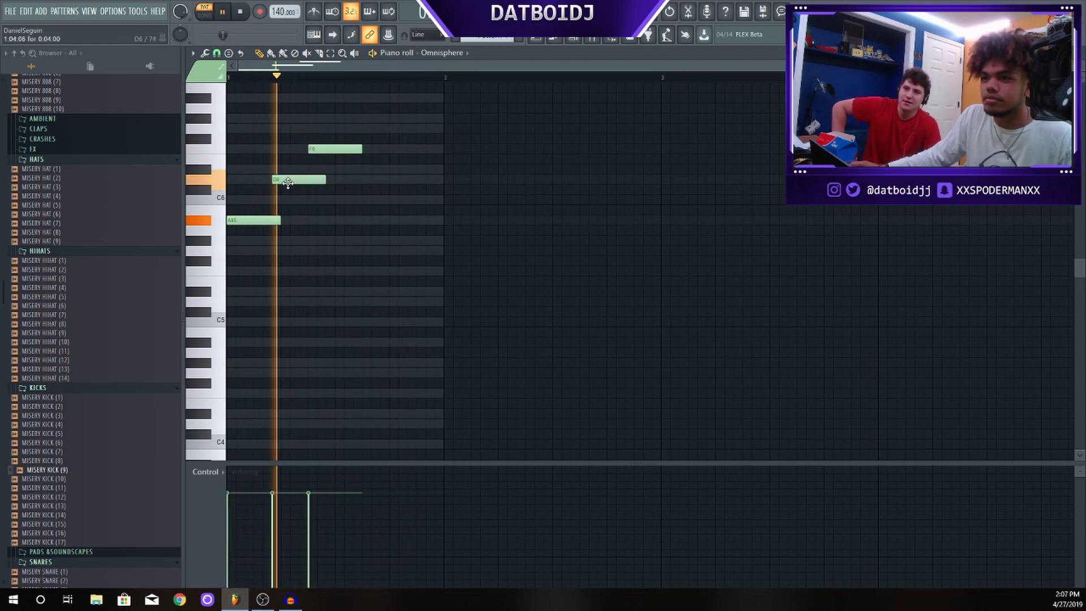
key("space")
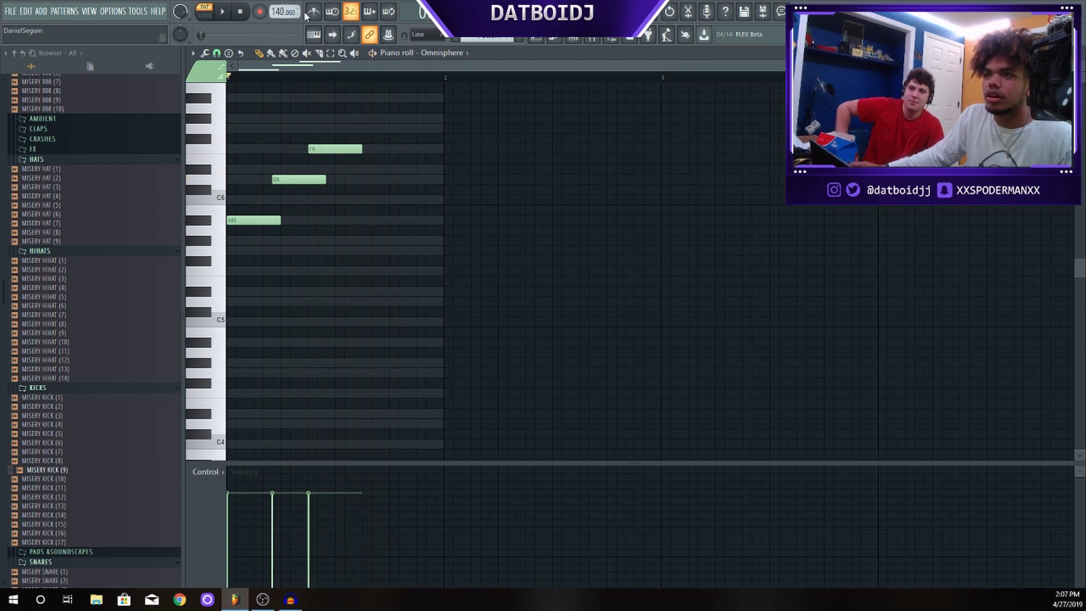
Turn on the metronome and play back the three-note pattern against it
key("ctrl+m")
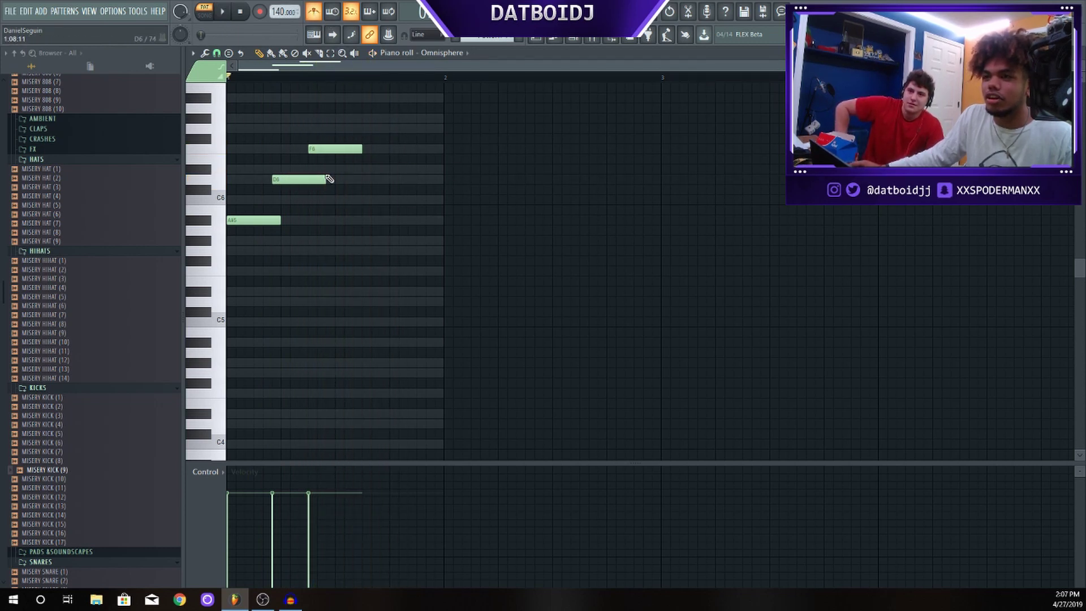
key("space")
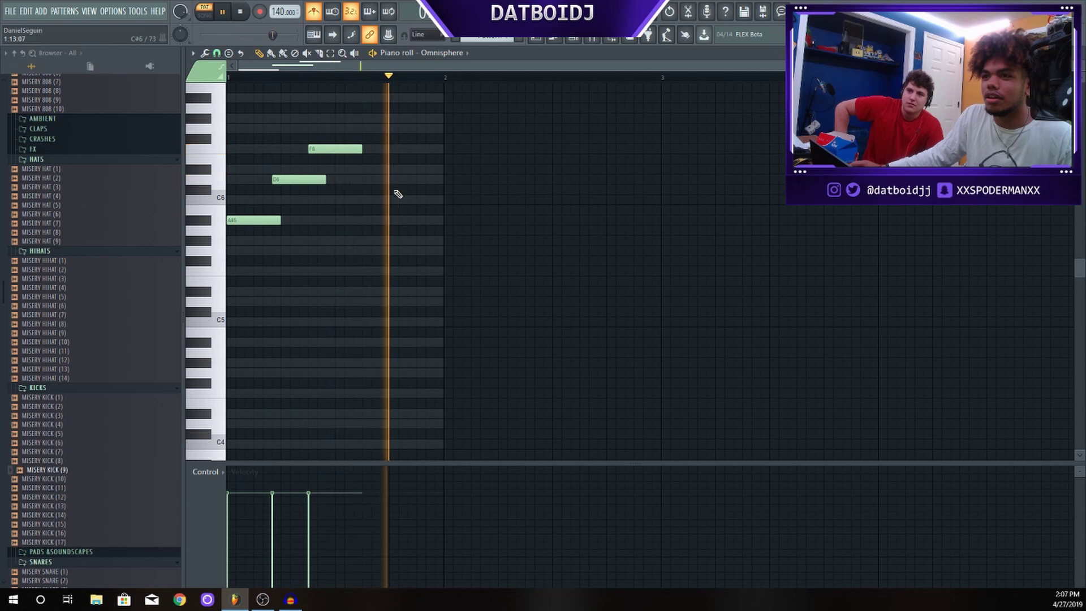
key("space")
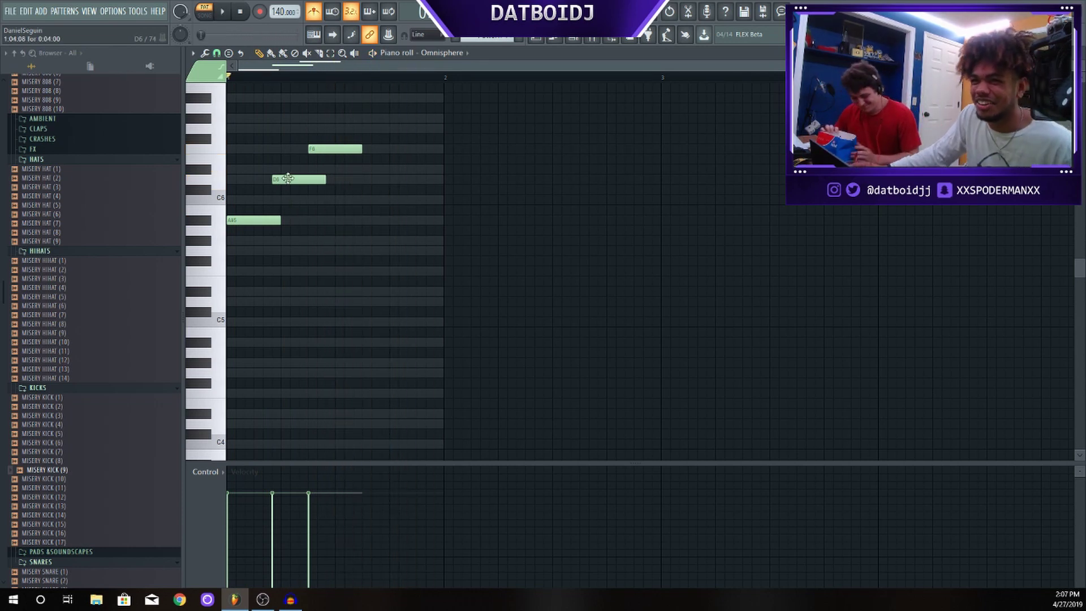
Move the D6 note back to step 3 and the F6 note to step 5, and play back the melody
left_click_drag(290, 176, 272, 176)
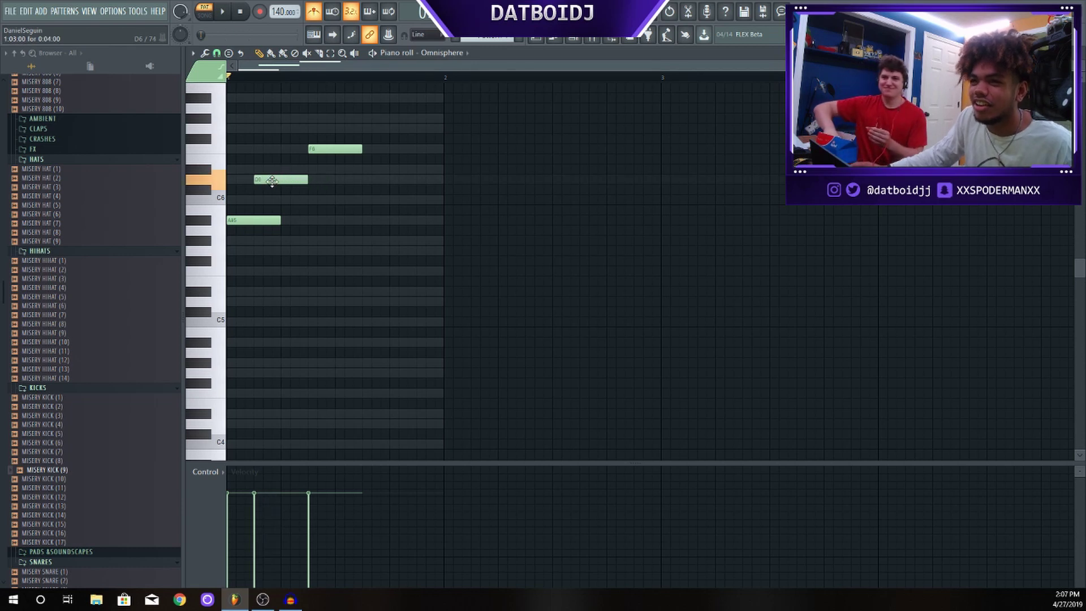
left_click(328, 148)
left_click_drag(328, 148, 309, 151)
key("space")
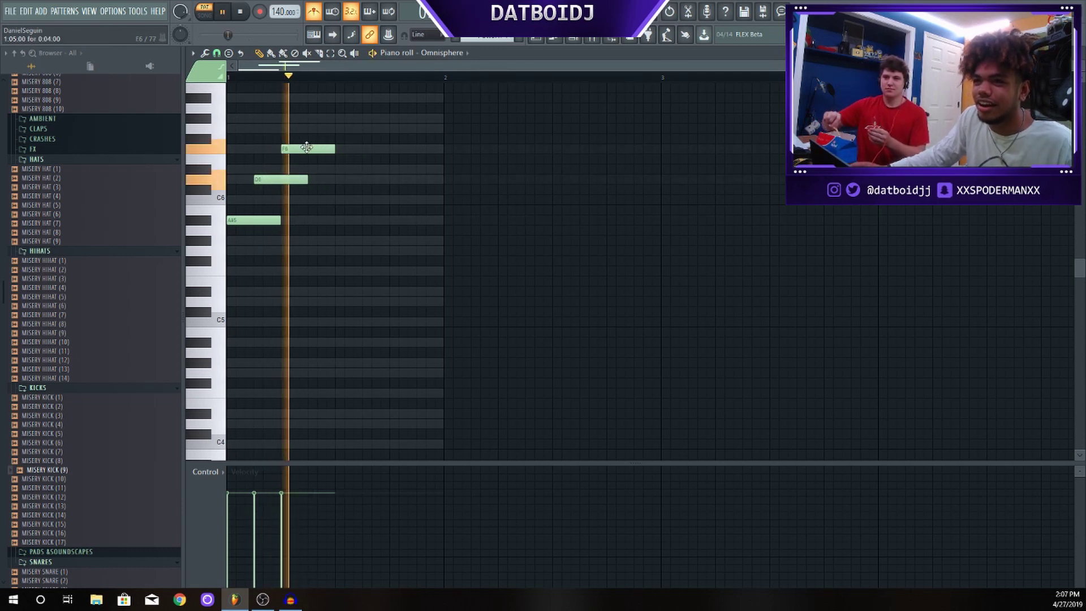
key("space")
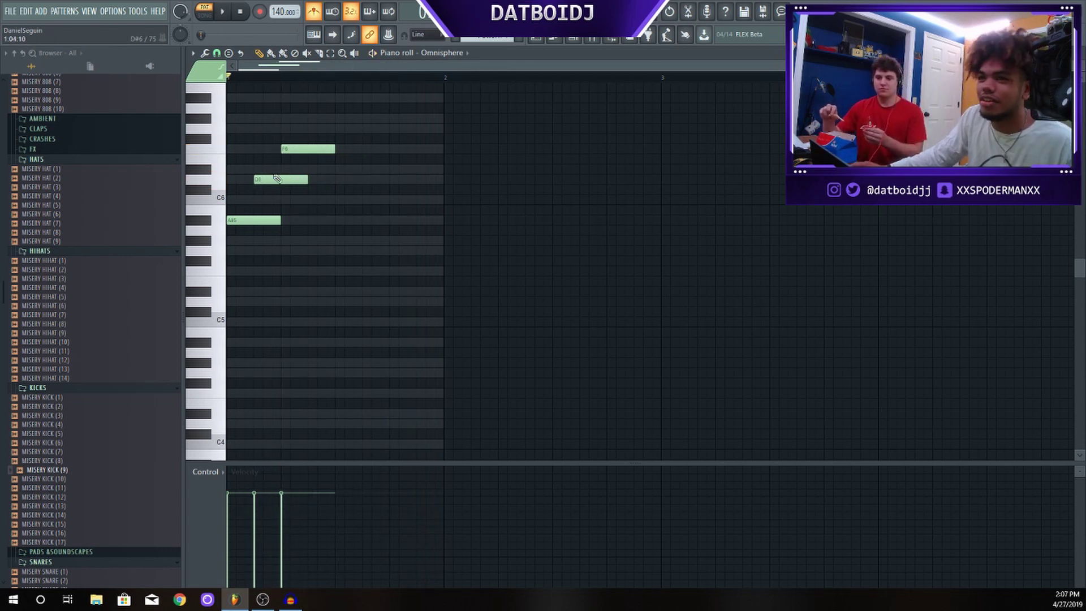
mouse_move(277, 178)
left_mouse_down()
mouse_move(304, 179)
mouse_move(277, 180)
left_mouse_up()
key("space")
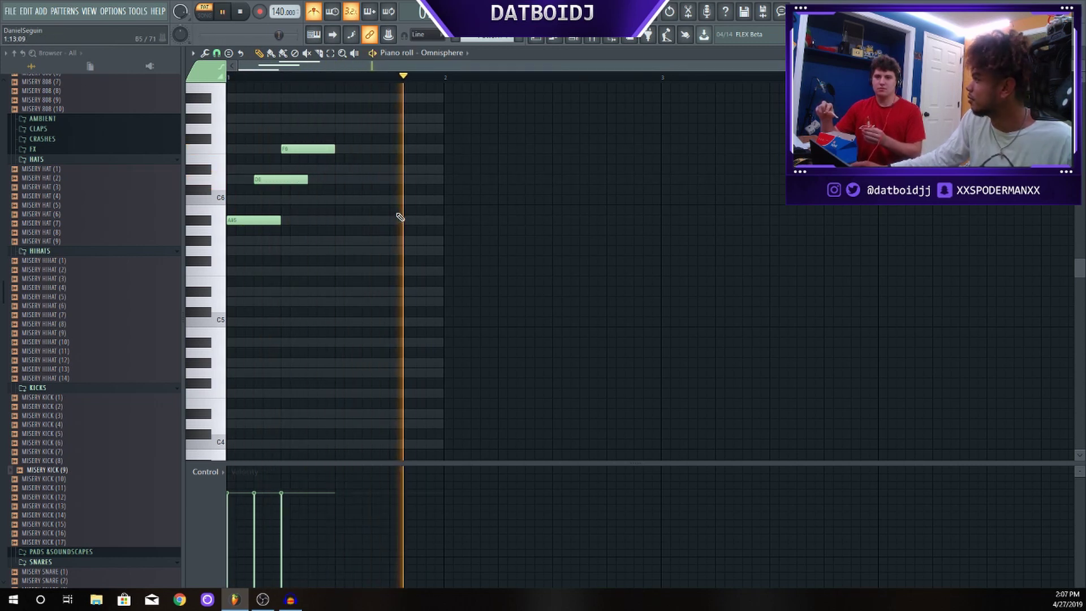
key("space")
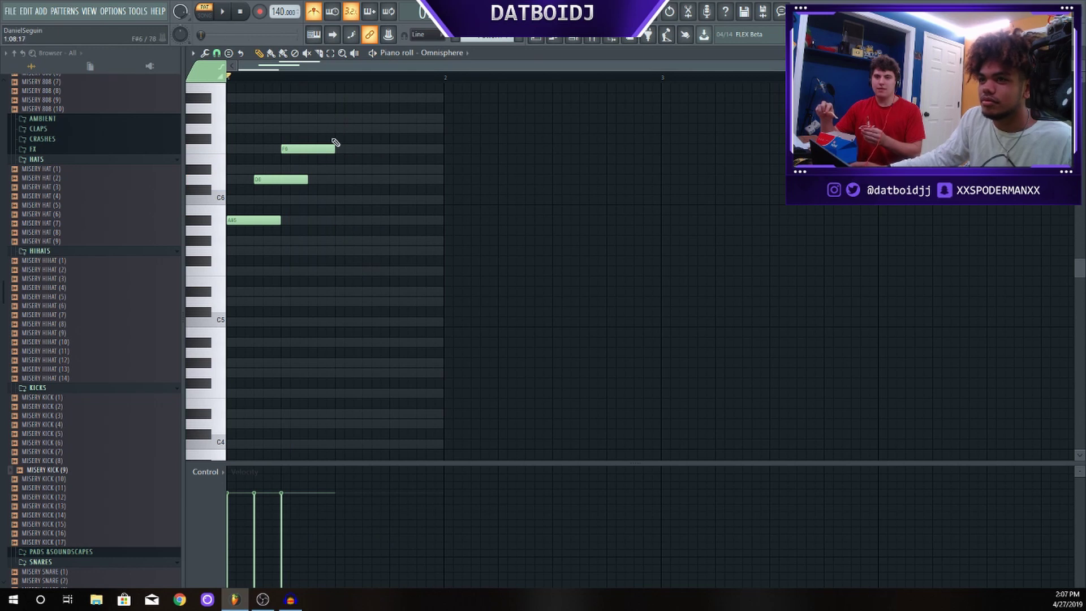
Add a fourth note on G#6 at step 9, shift it to G6 at step 11, and play back each version
left_click(345, 119)
key("space")
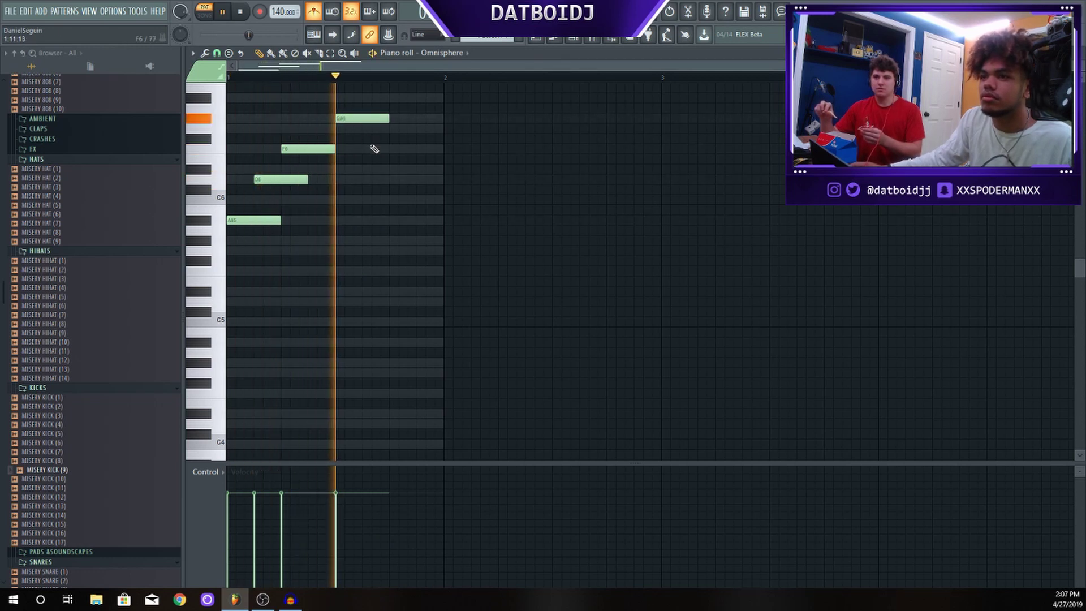
left_click_drag(366, 119, 386, 132)
key("space")
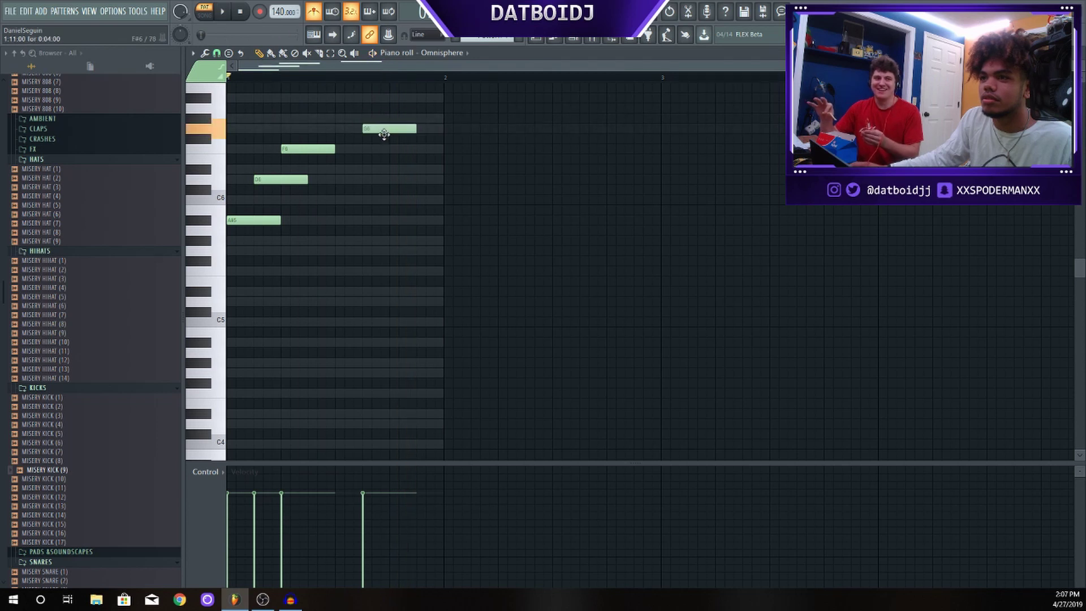
key("space")
key("space")
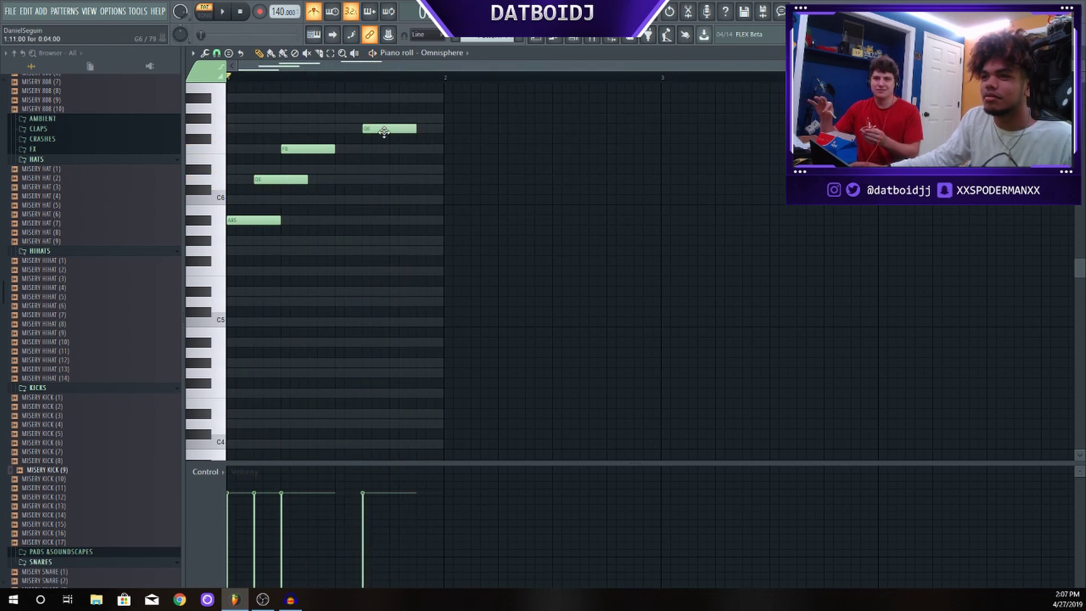
Raise the last note to A#6 and move it to start at step 9, playing back each change
left_click_drag(384, 130, 382, 97)
key("space")
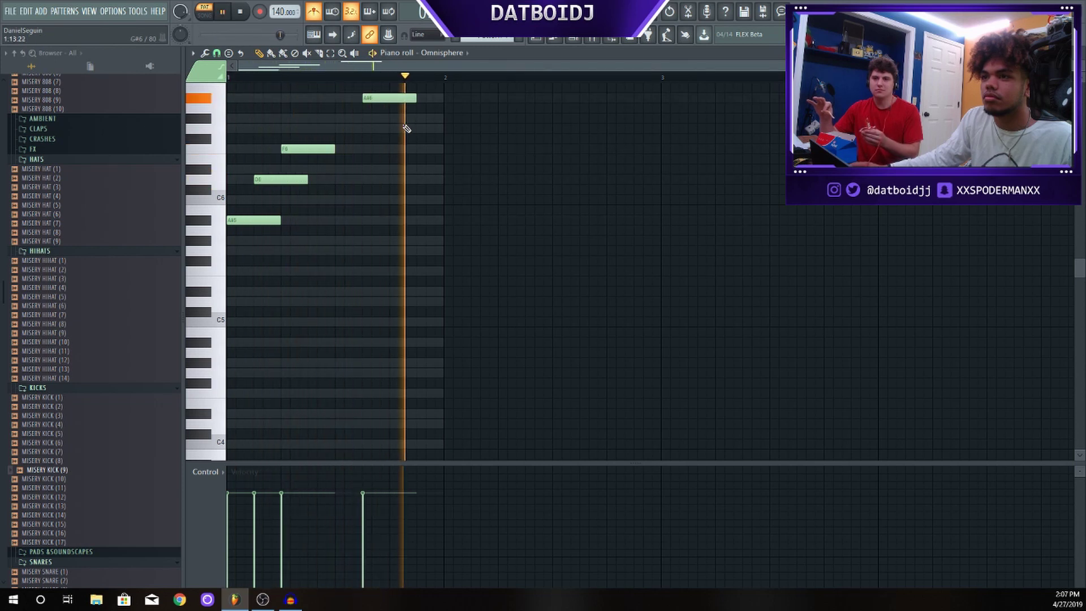
key("space")
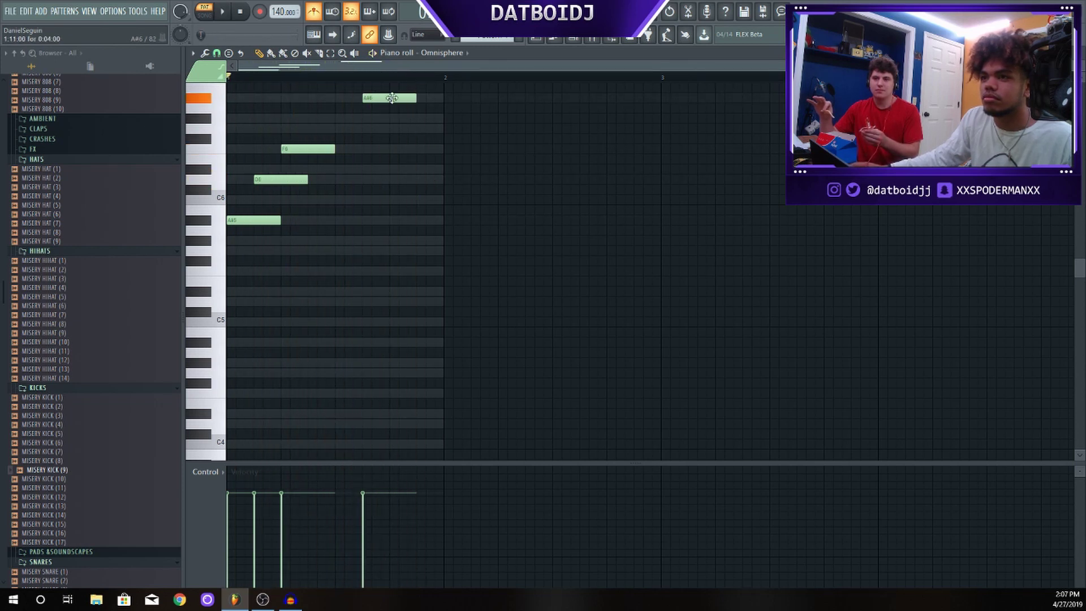
left_click_drag(393, 99, 365, 97)
key("space")
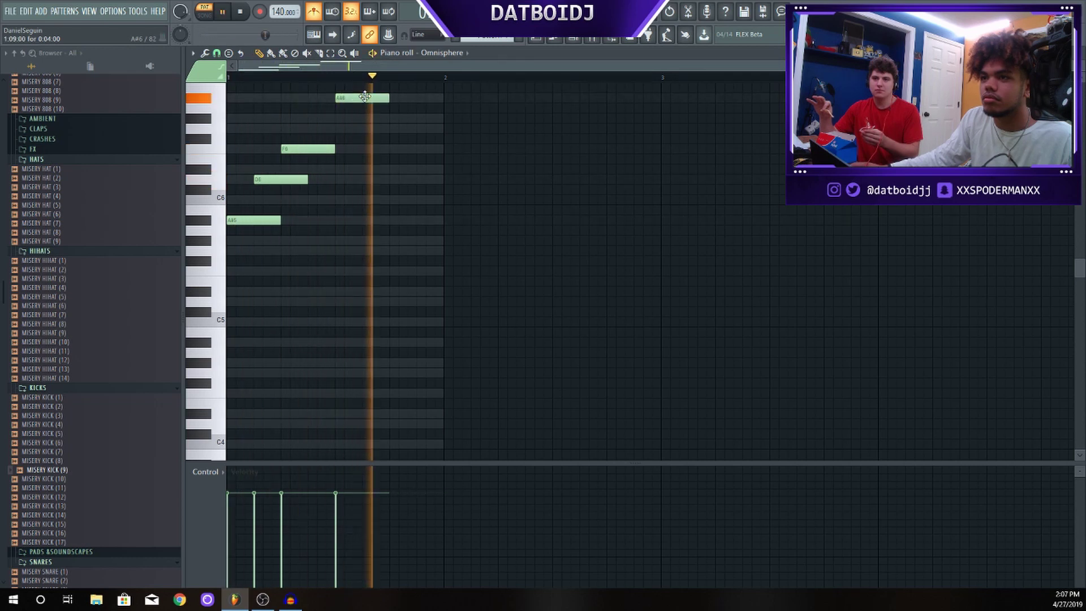
key("space")
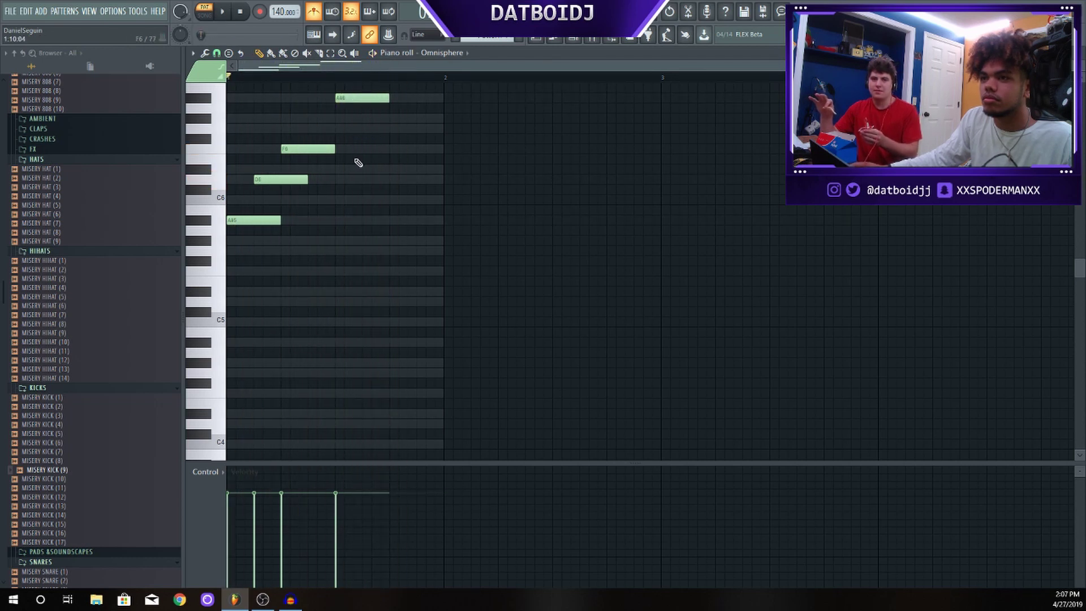
Duplicate the four-note melody into bar 2 and play back both bars
left_click_drag(494, 327, 243, 92)
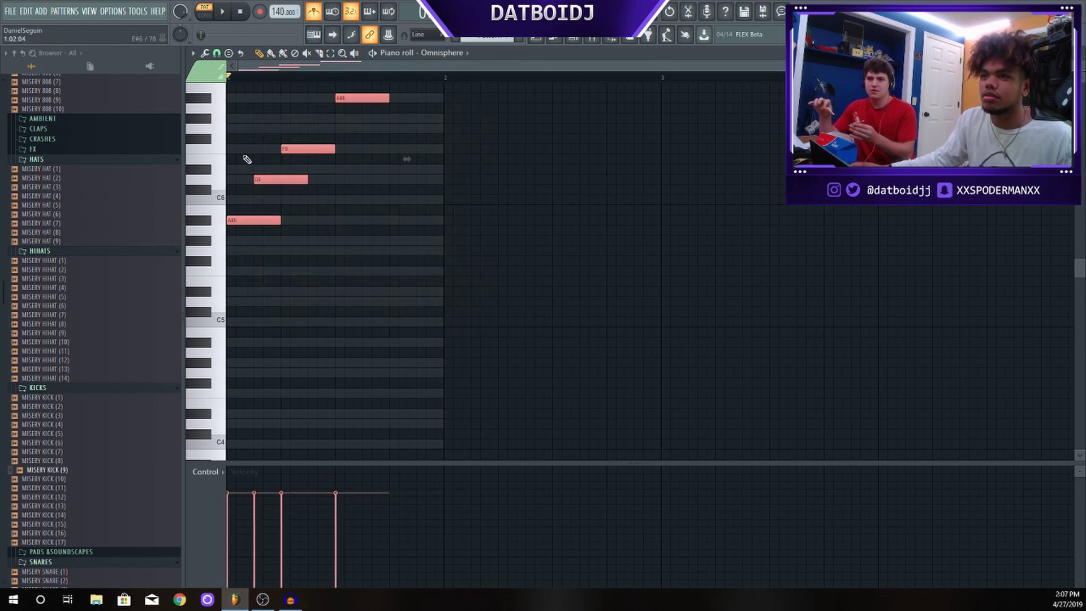
left_click_drag(233, 222, 451, 229)
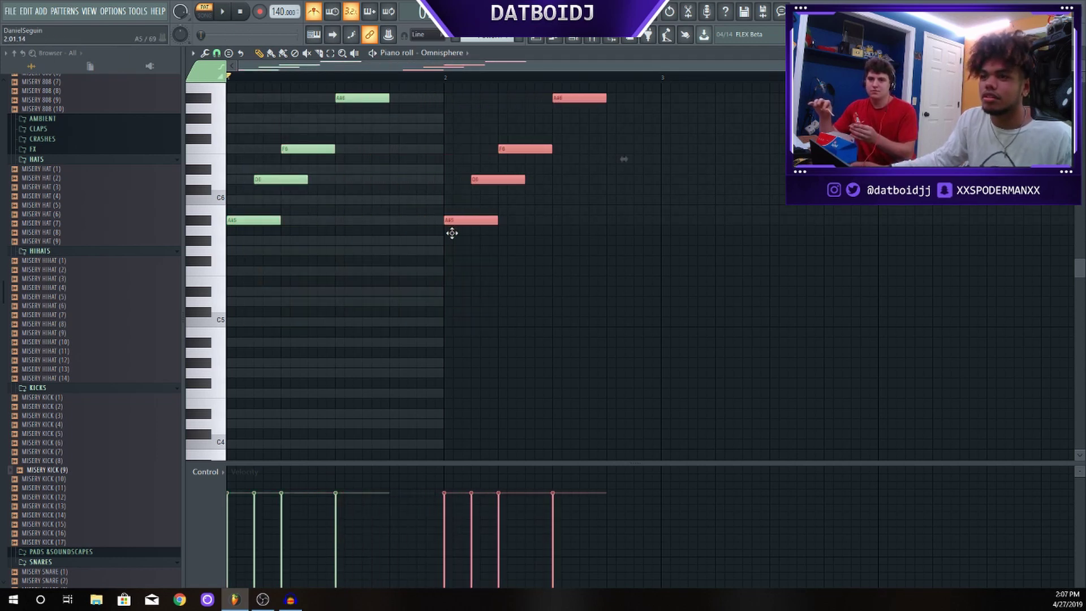
left_click(434, 260)
key("space")
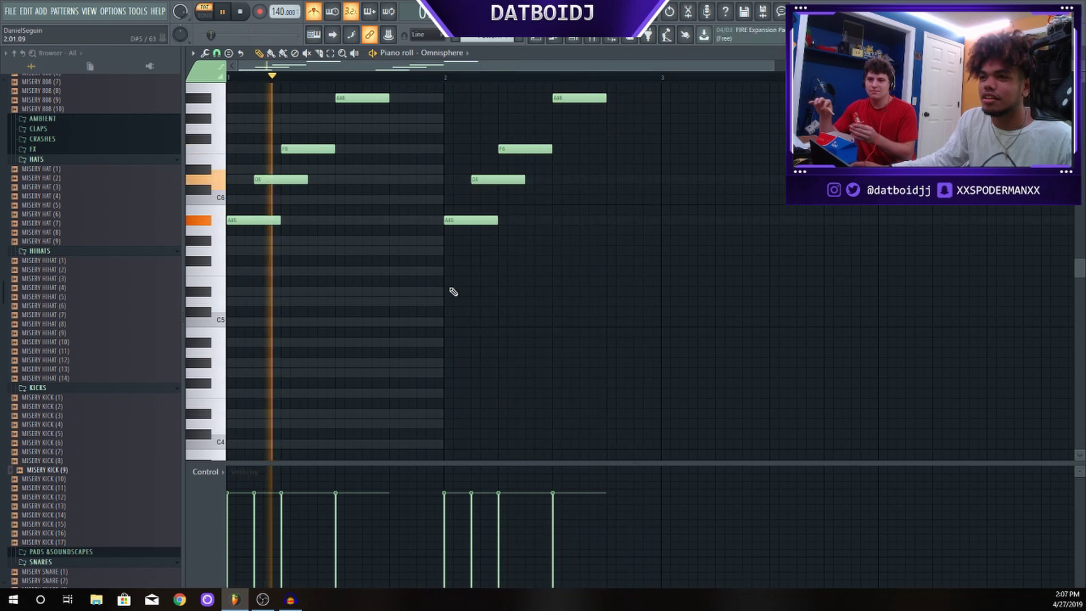
key("space")
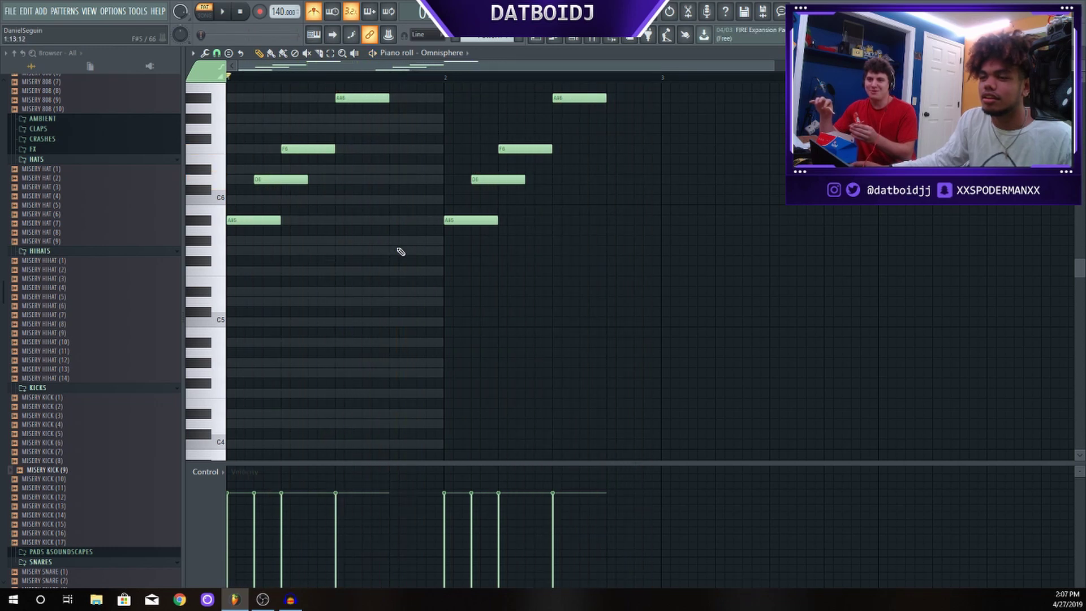
key("space")
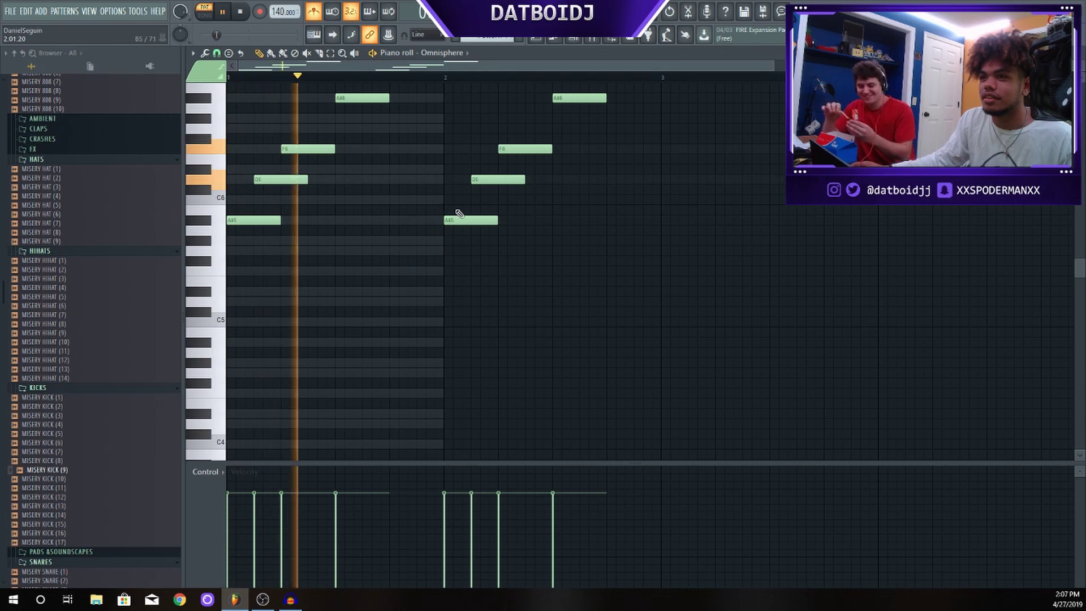
key("space")
key("space")
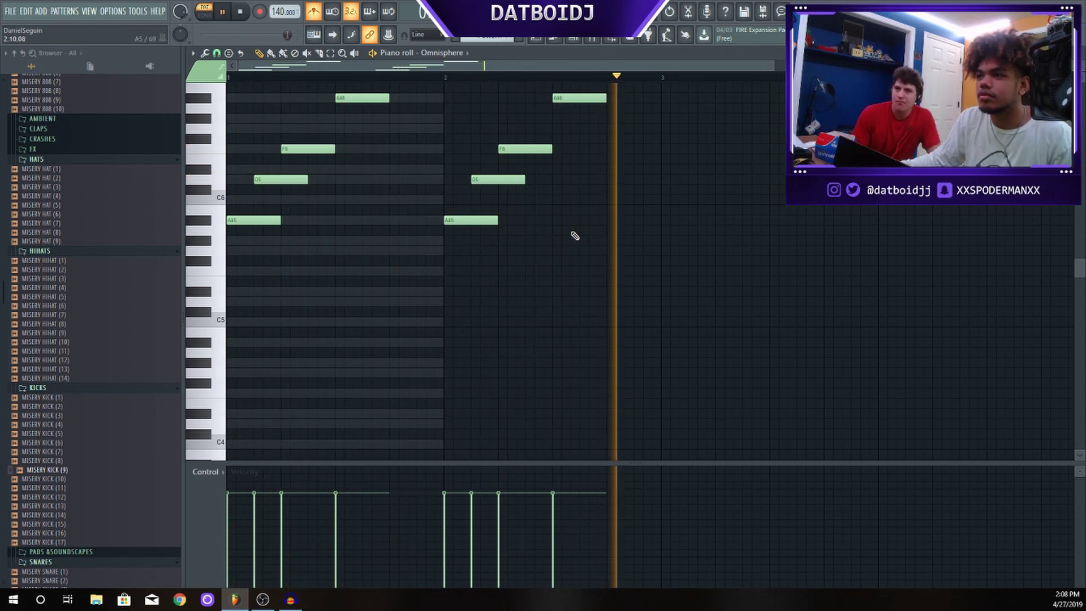
key("space")
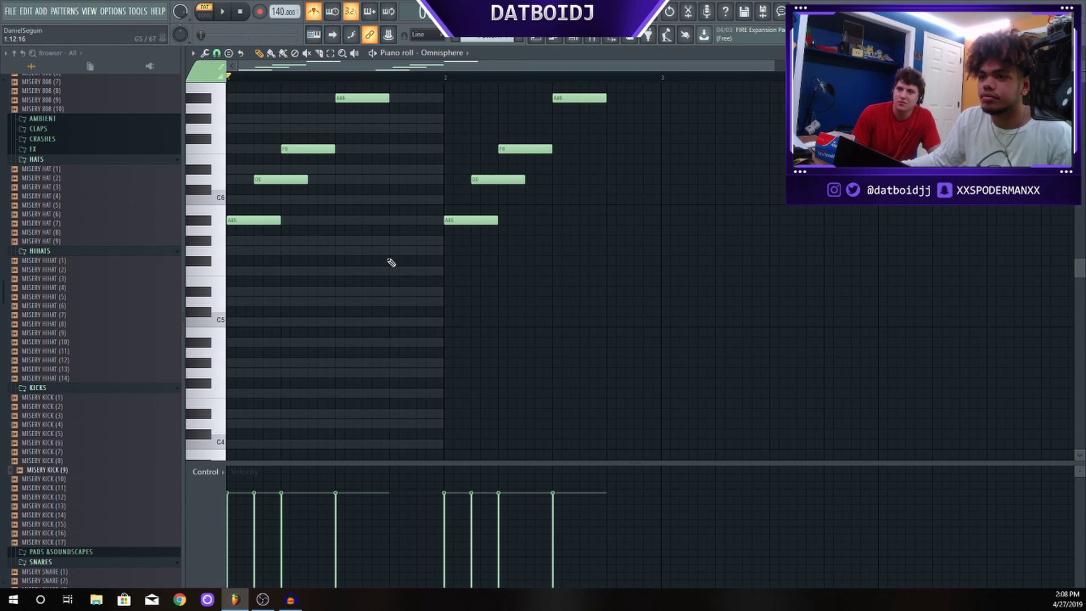
scroll(524, 267, "up", 4)
scroll(521, 284, "down", 3)
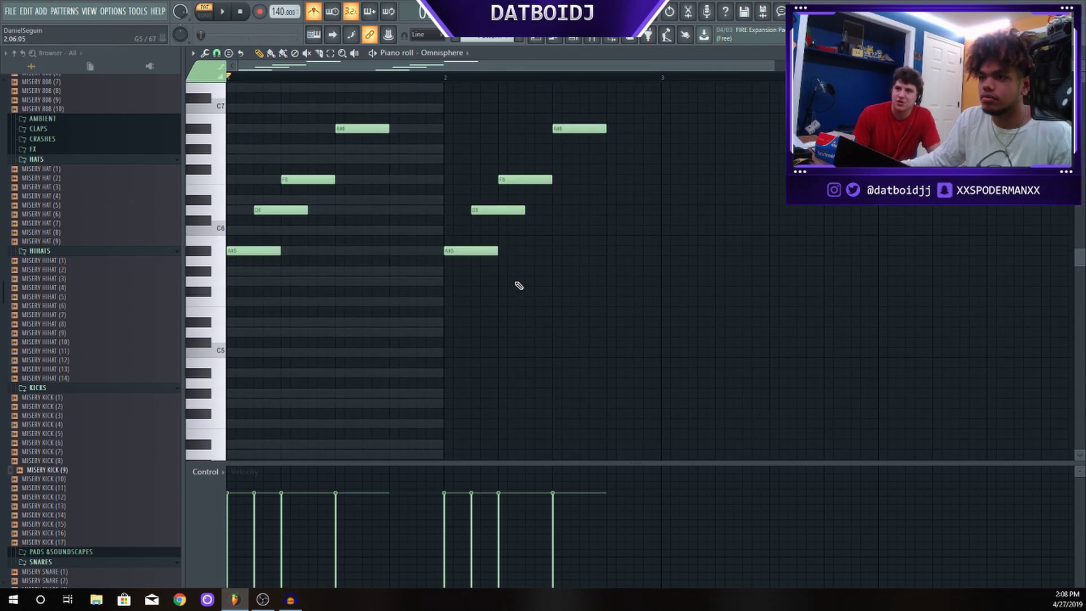
scroll(441, 271, "up", 3)
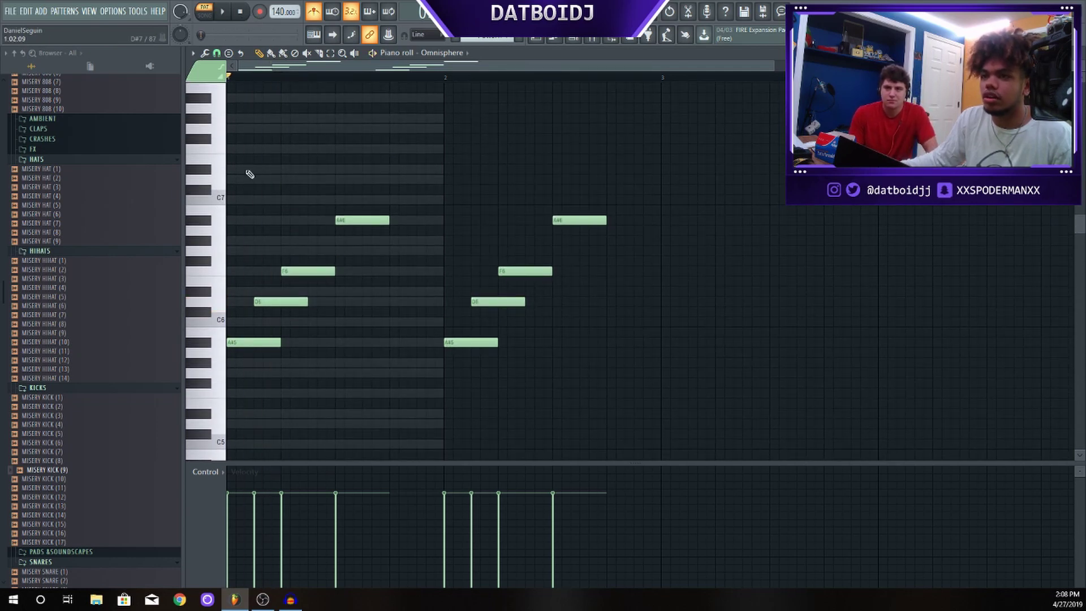
scroll(357, 318, "down", 4)
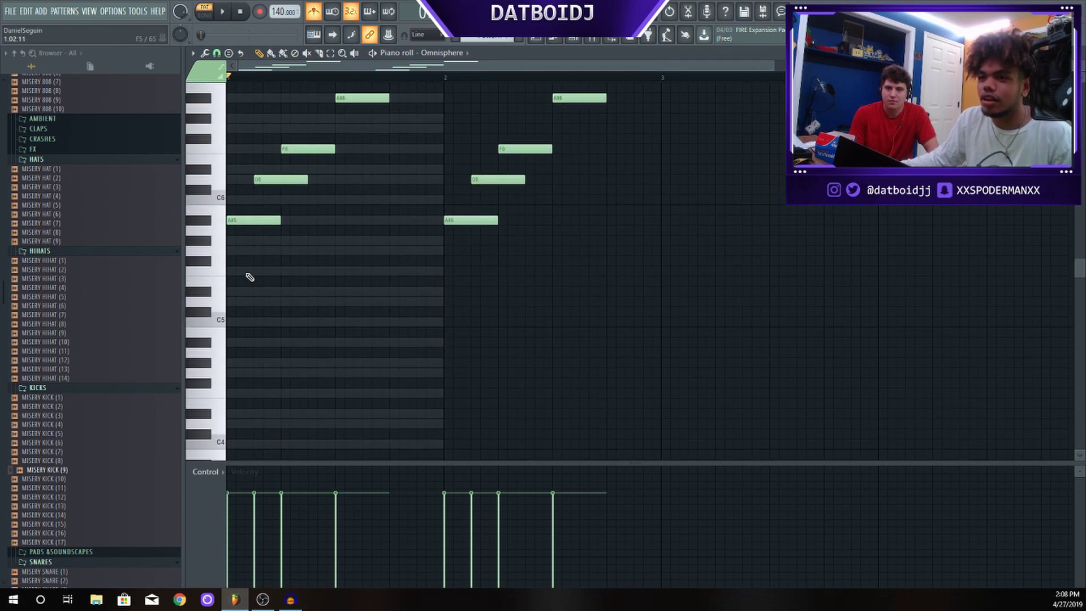
left_click(248, 274)
left_click_drag(248, 274, 247, 249)
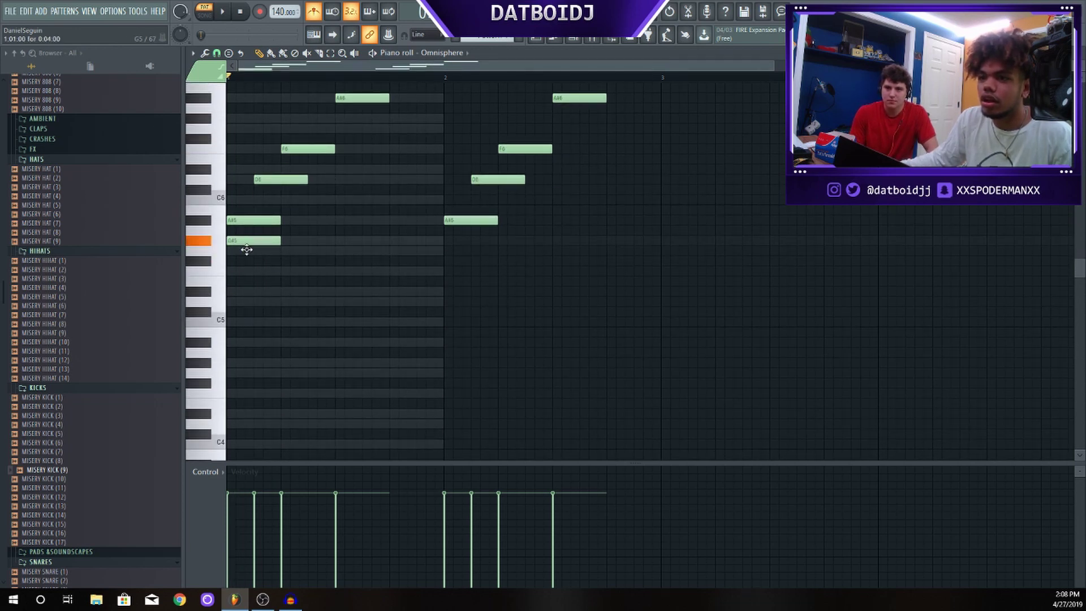
right_click(247, 249)
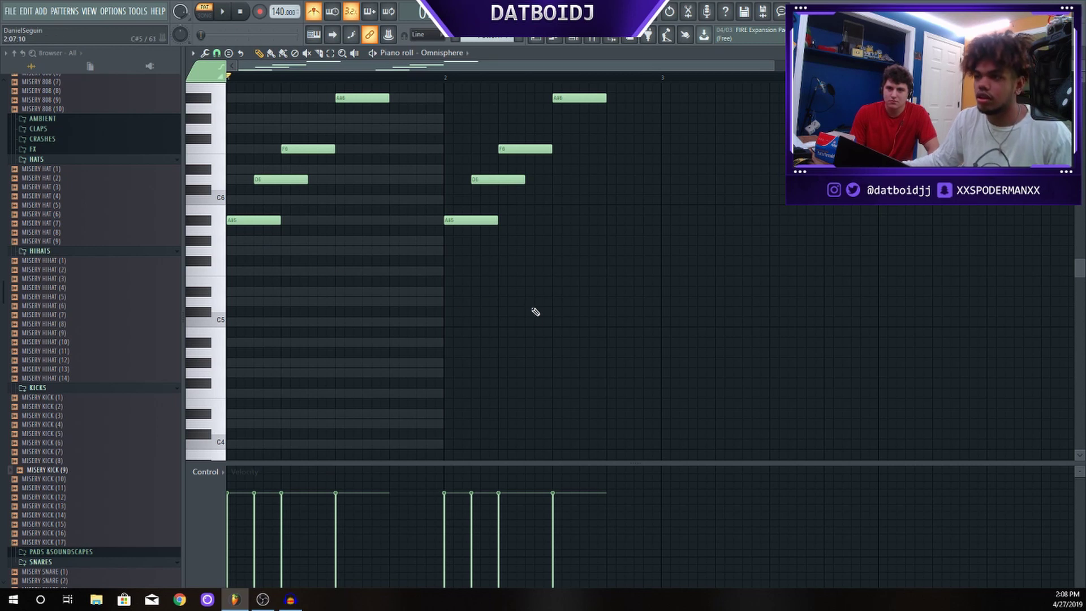
Copy the first A#5 note an octave lower to A#4 at step 1, lengthen it to eight steps, and play it back
left_click_drag(536, 311, 233, 224)
mouse_move(273, 267)
left_mouse_down()
mouse_move(227, 206)
mouse_move(307, 234)
left_mouse_up()
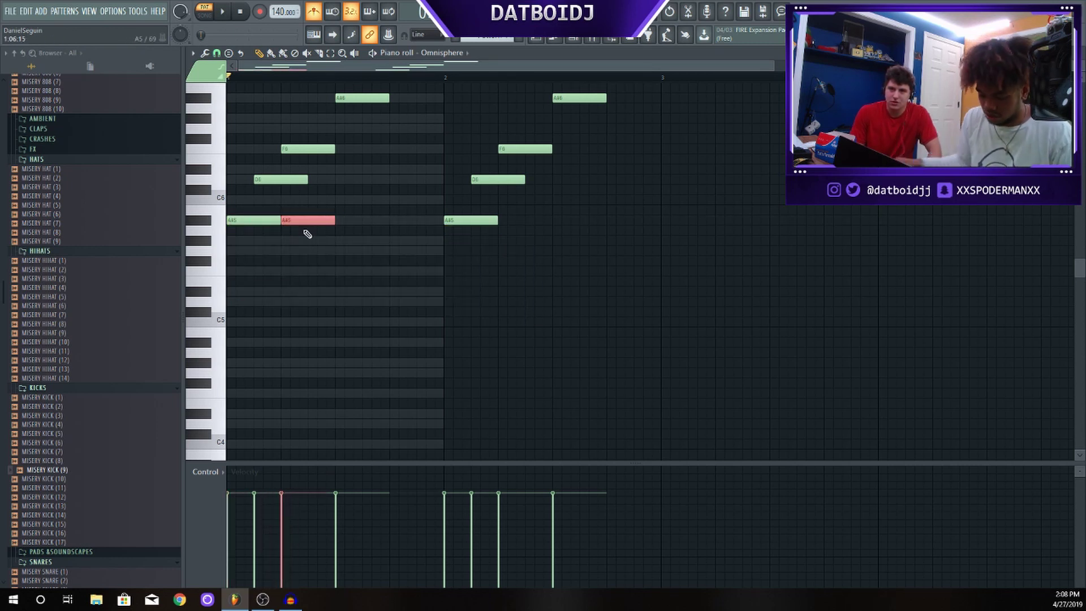
key("ctrl+Down")
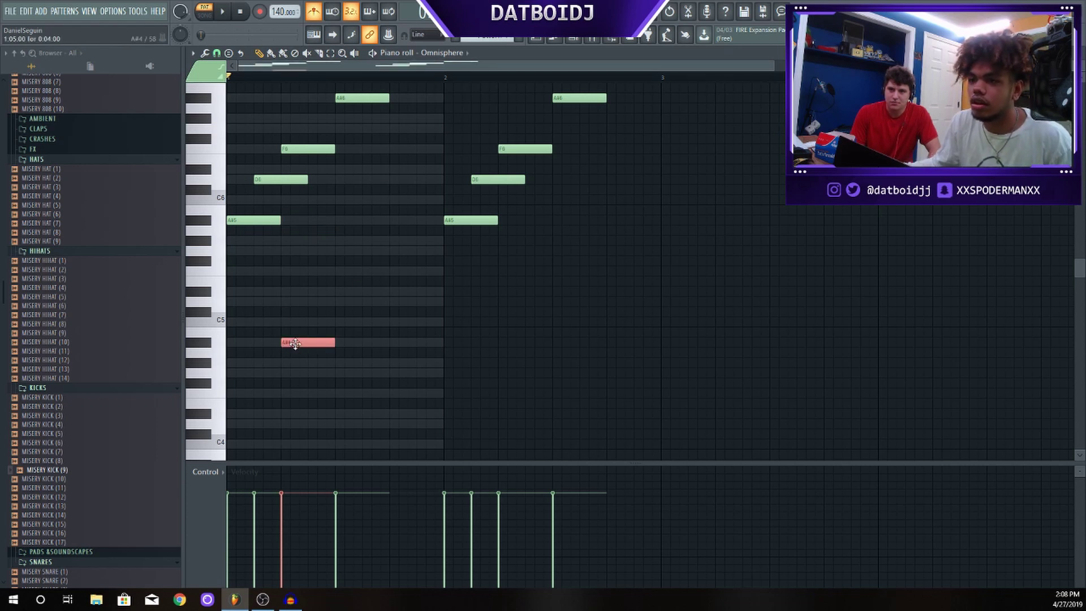
left_click_drag(294, 344, 240, 343)
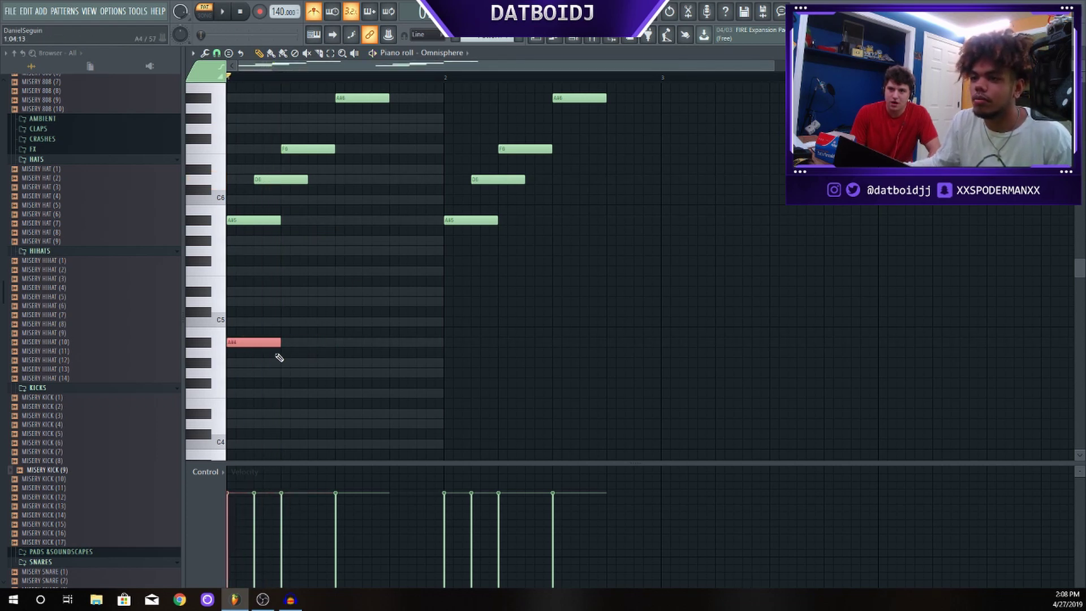
key("space")
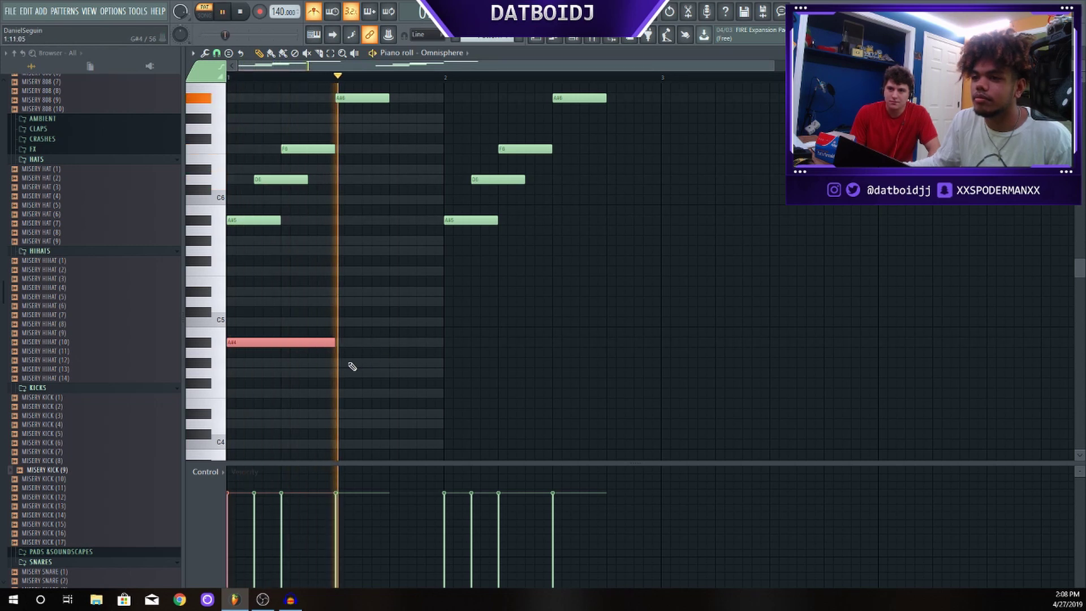
key("space")
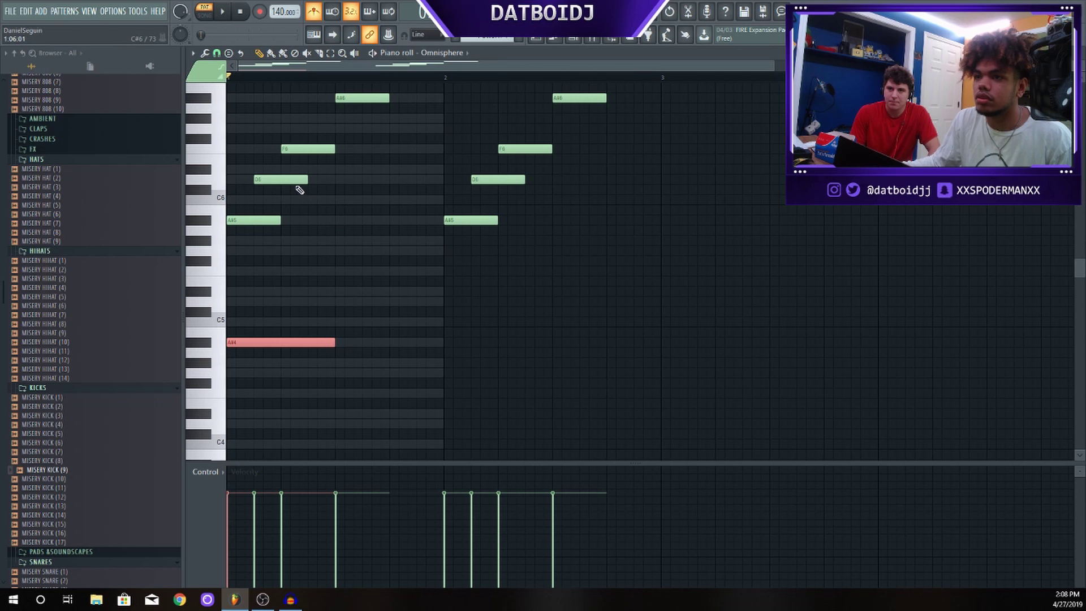
Add an eight-step D5 note at step 9 of bar 1, audition it an octave lower, restore it to D5, and play it back
left_click(338, 180)
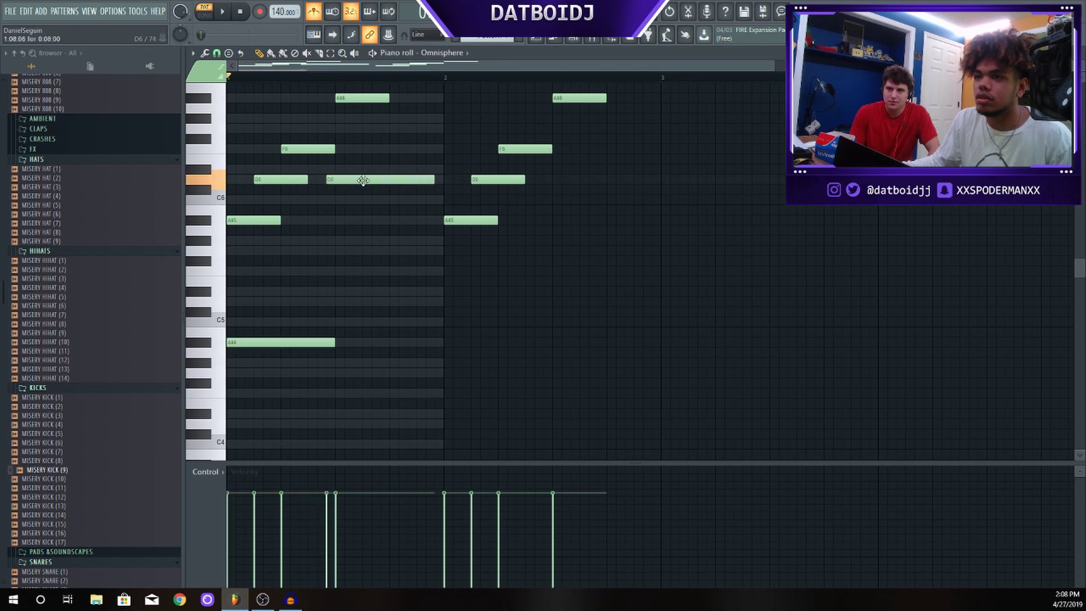
left_click(387, 182)
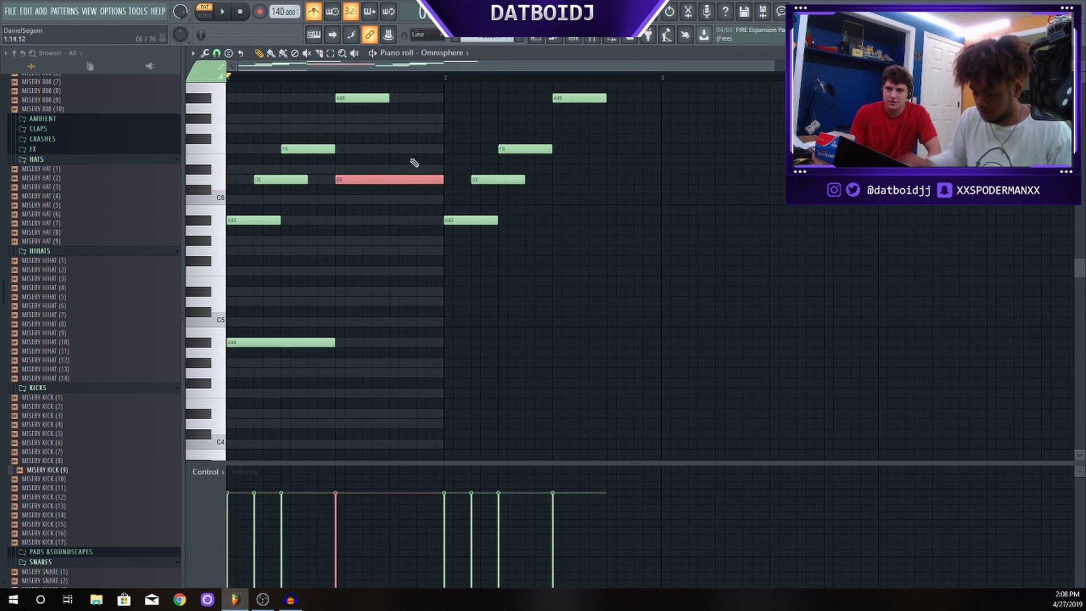
key("ctrl+Down")
key("space")
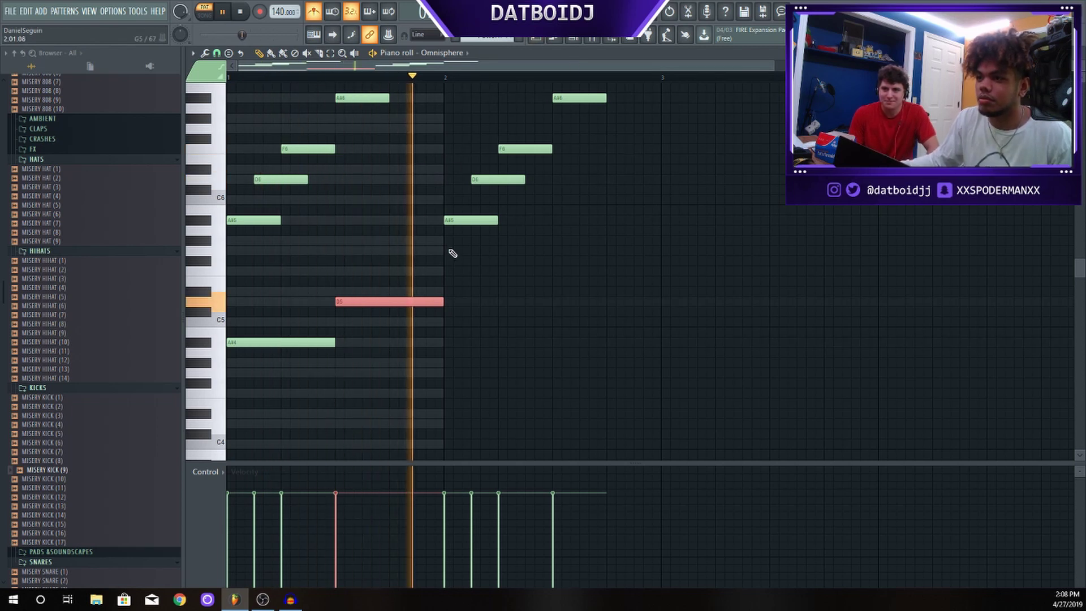
key("space")
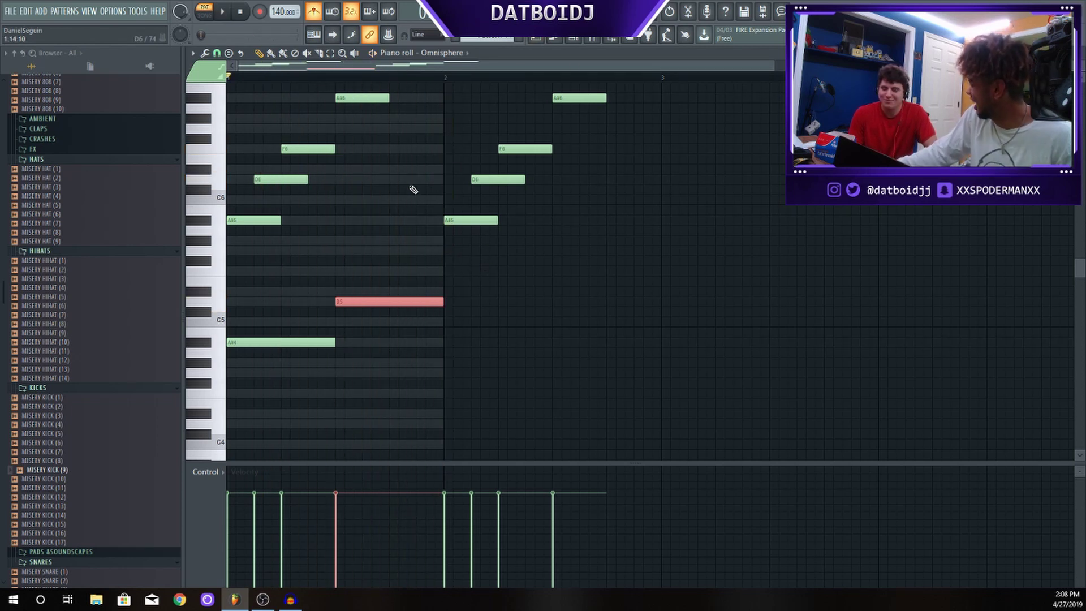
key("space")
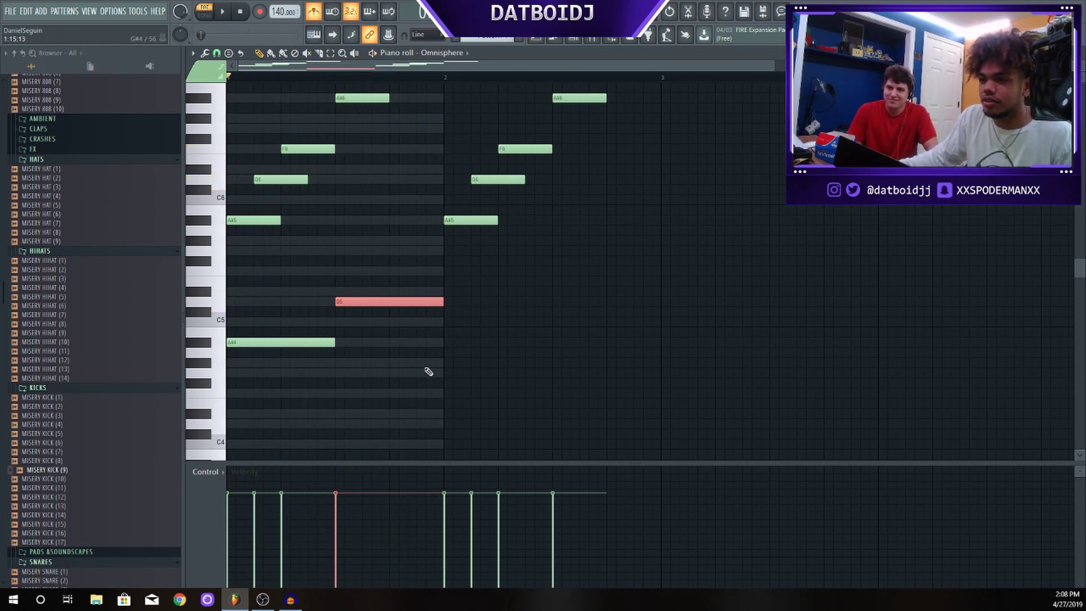
key("ctrl+Down")
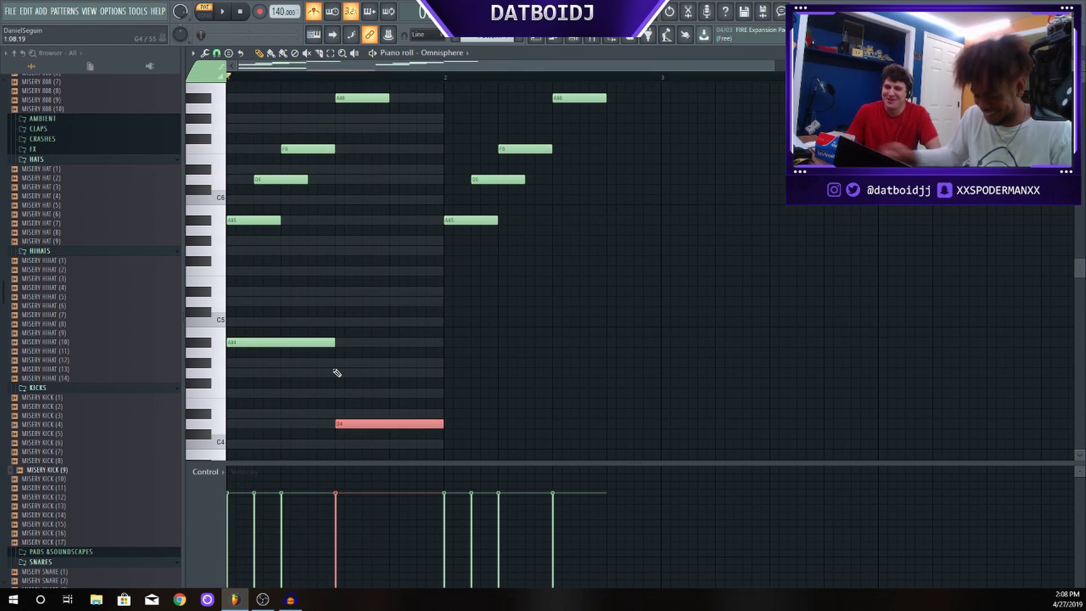
key("ctrl+Up")
key("space")
key("space")
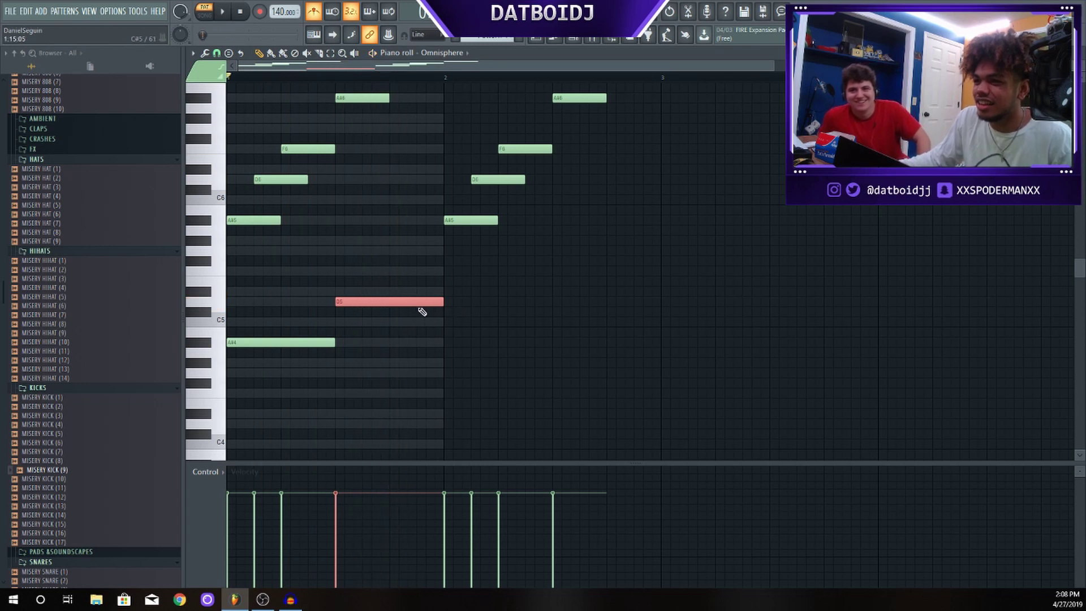
Place an eight-step C5 note at the start of bar 2 and play back the pattern
left_click_drag(474, 273, 478, 321)
key("space")
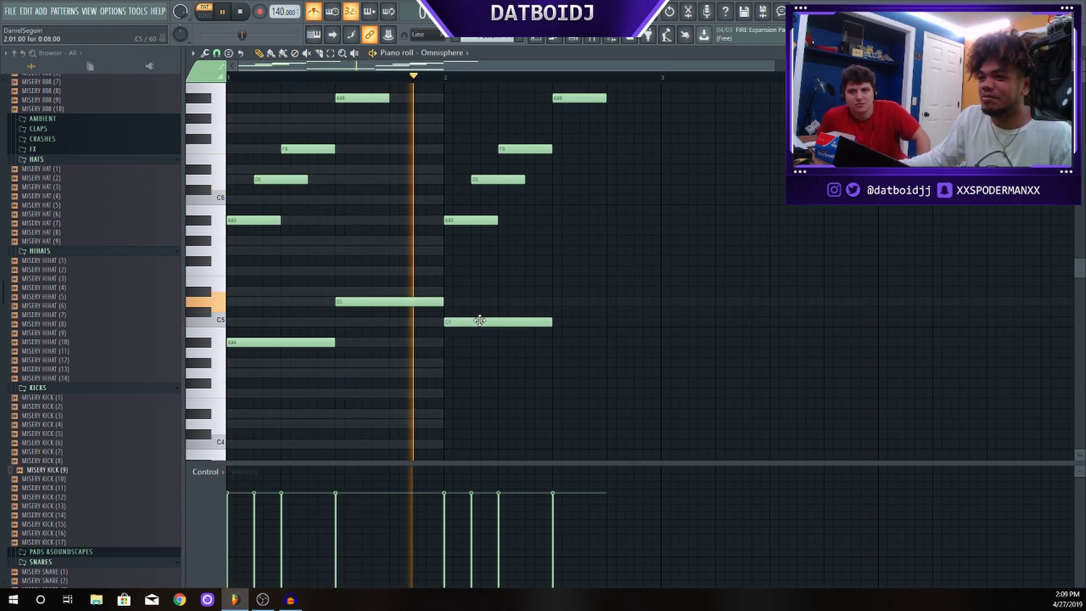
key("space")
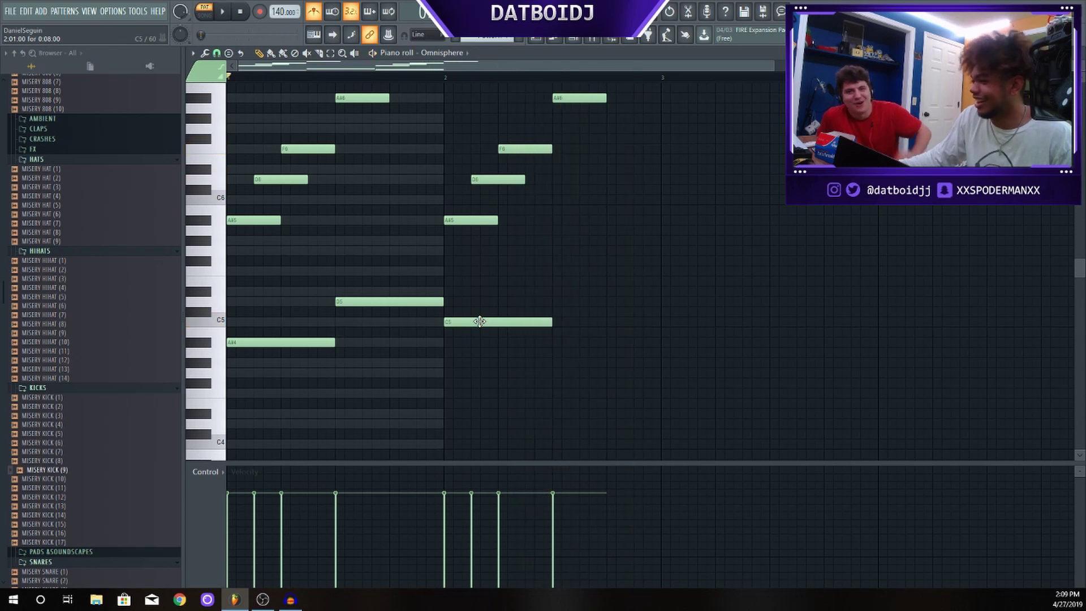
mouse_move(463, 322)
left_mouse_down()
mouse_move(463, 375)
mouse_move(459, 320)
left_mouse_up()
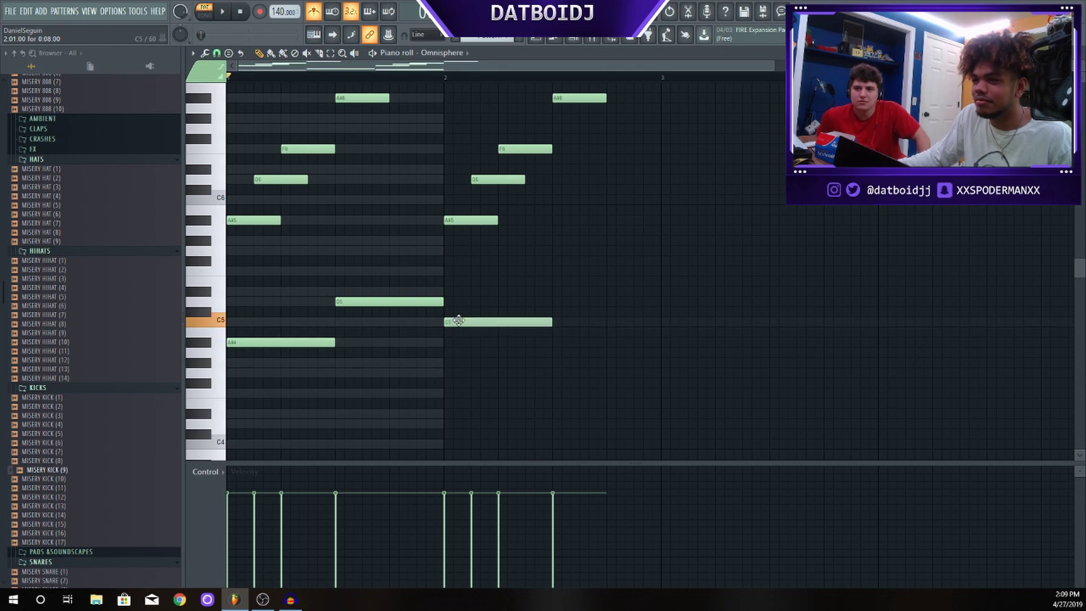
key("space")
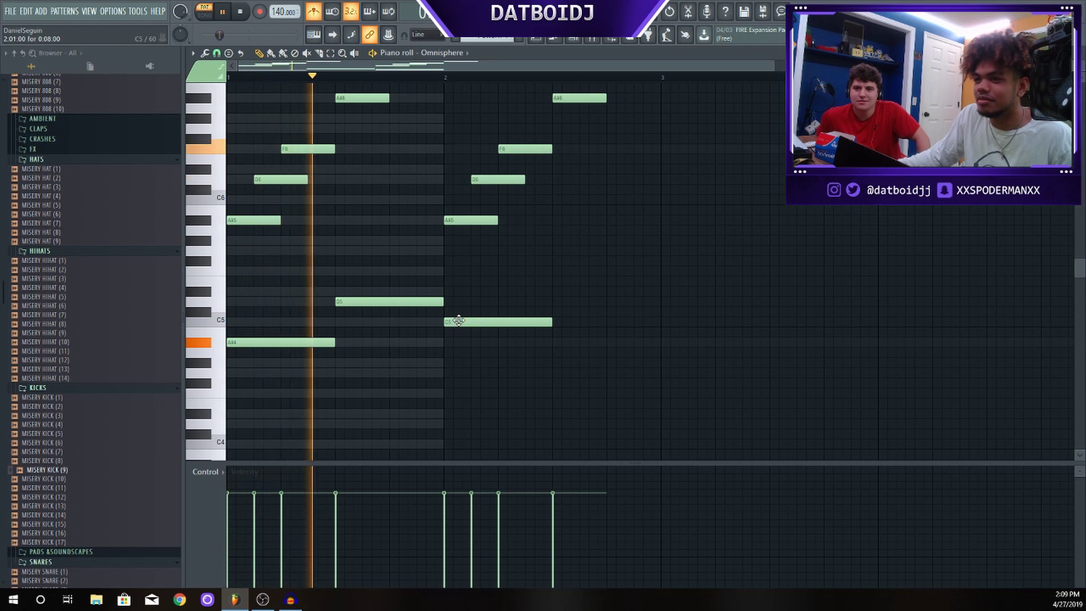
key("space")
Lower the first low note of bar 2 to A#4, add an eight-step D5 at step 9, and play back both bars
left_click_drag(459, 320, 453, 346)
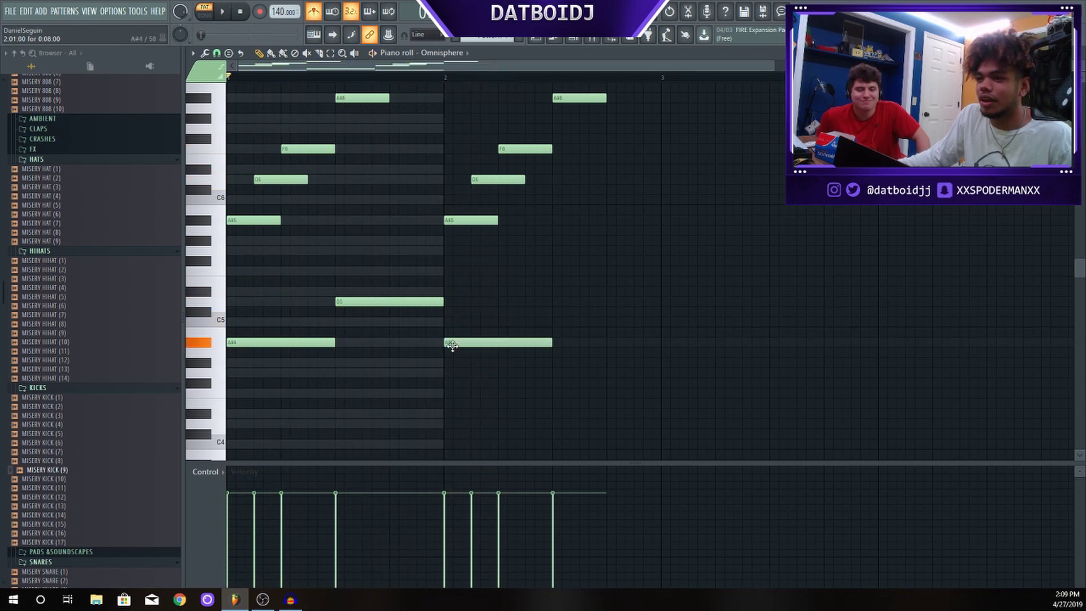
key("space")
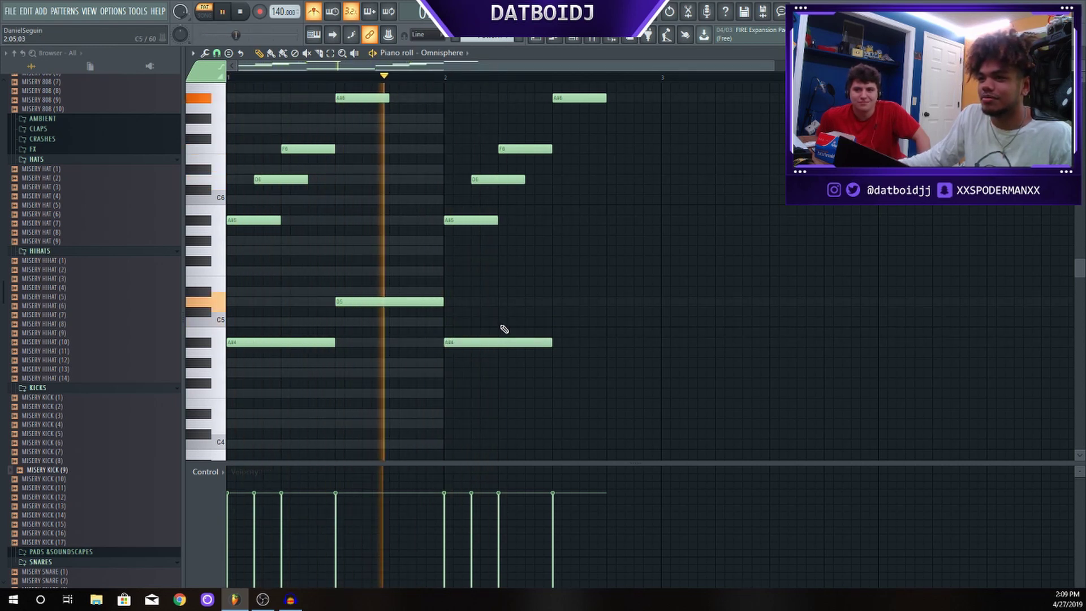
key("space")
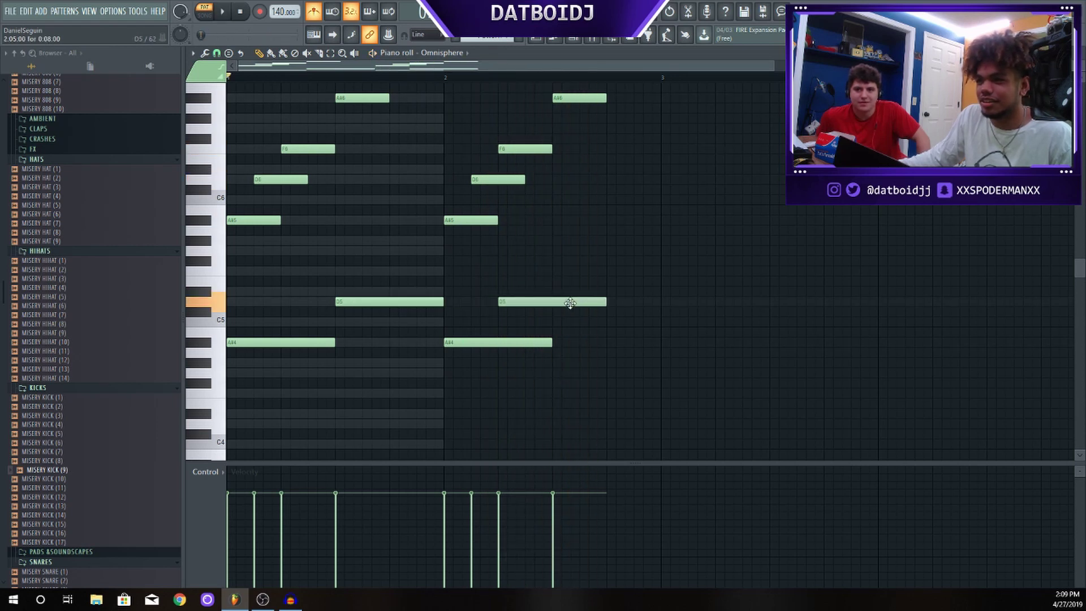
key("space")
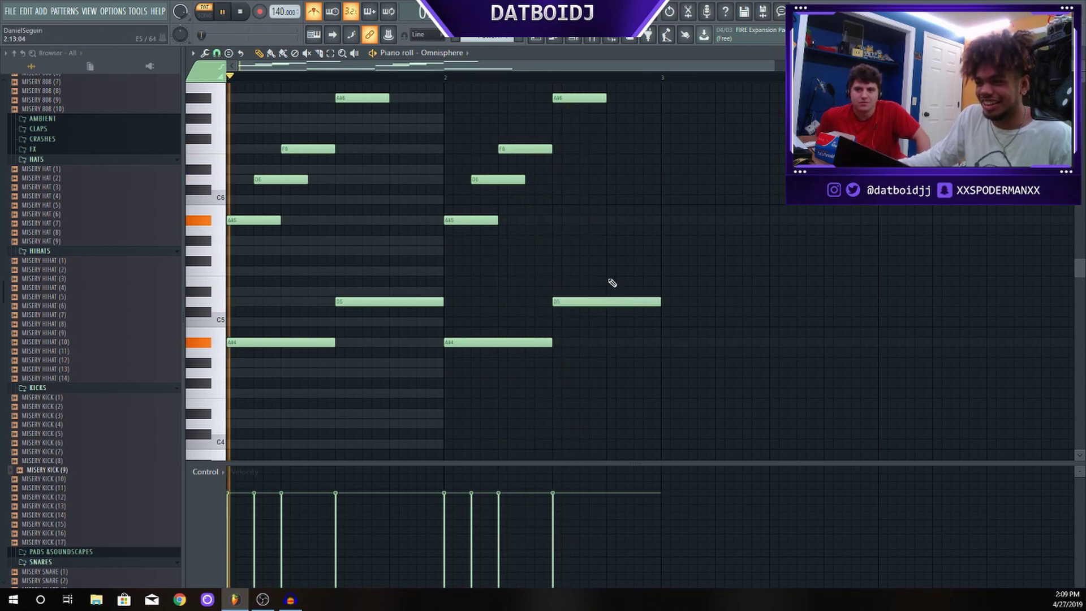
key("space")
Try an eight-step D#7 note at the start of bar 1, play it back, and delete it
scroll(506, 235, "up", 5)
key("space")
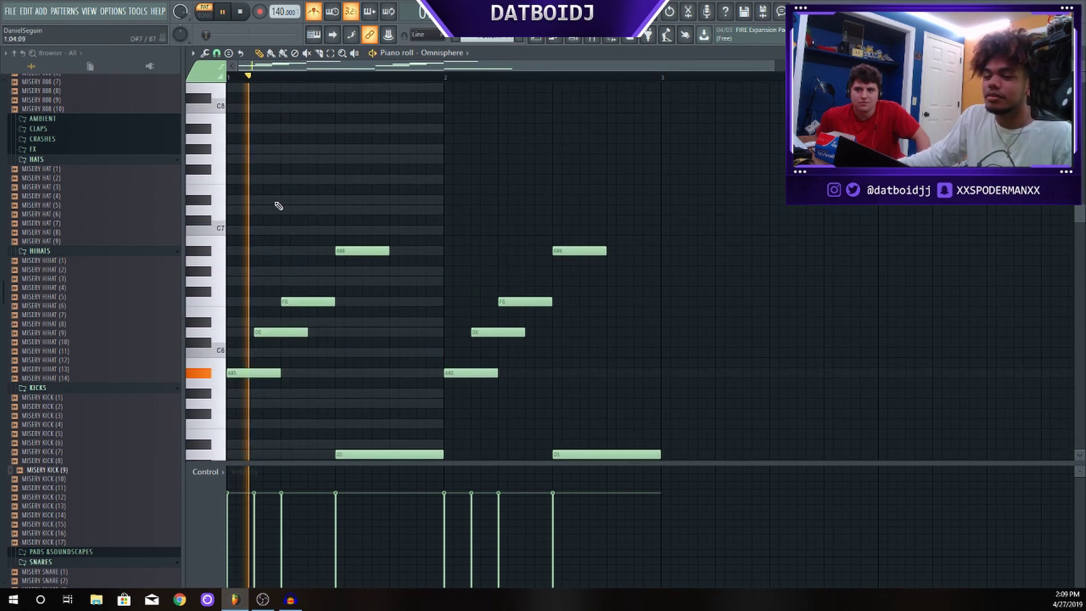
key("space")
left_click(251, 199)
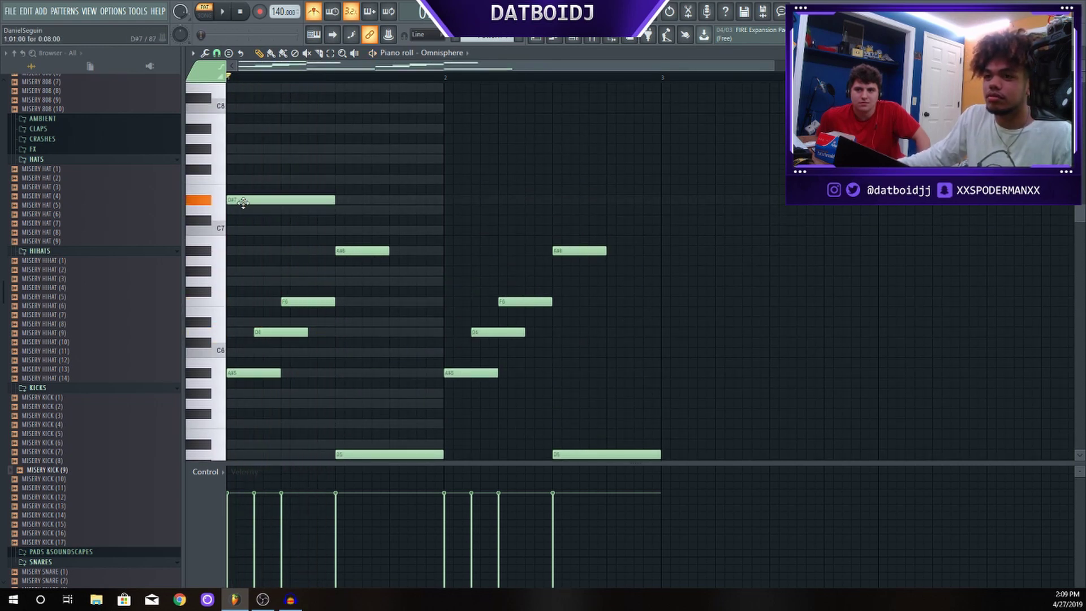
key("space")
key("space")
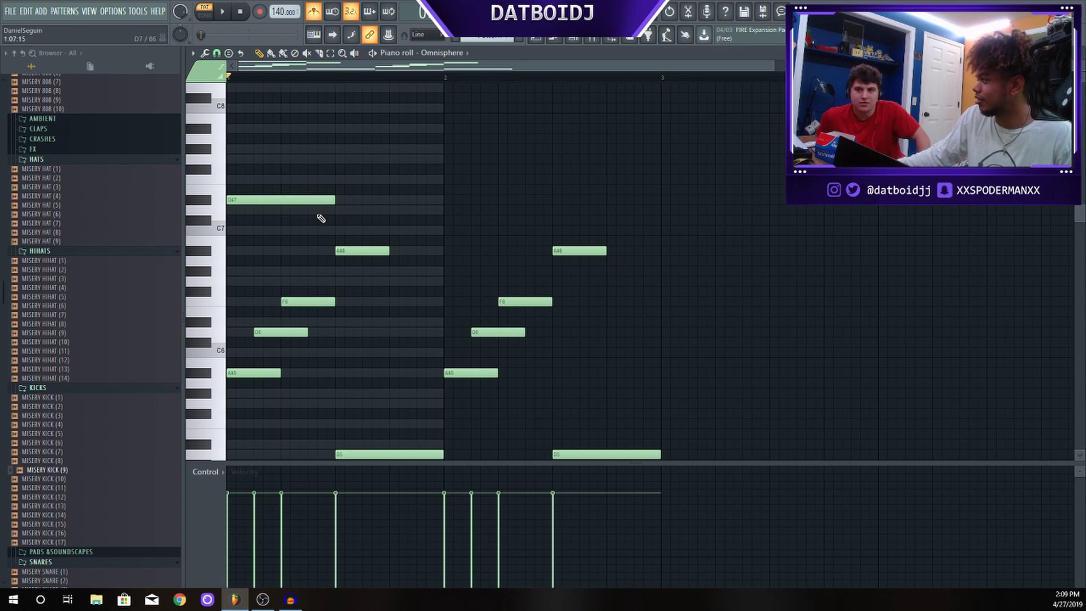
key("space")
key("space")
key("space")
key("space")
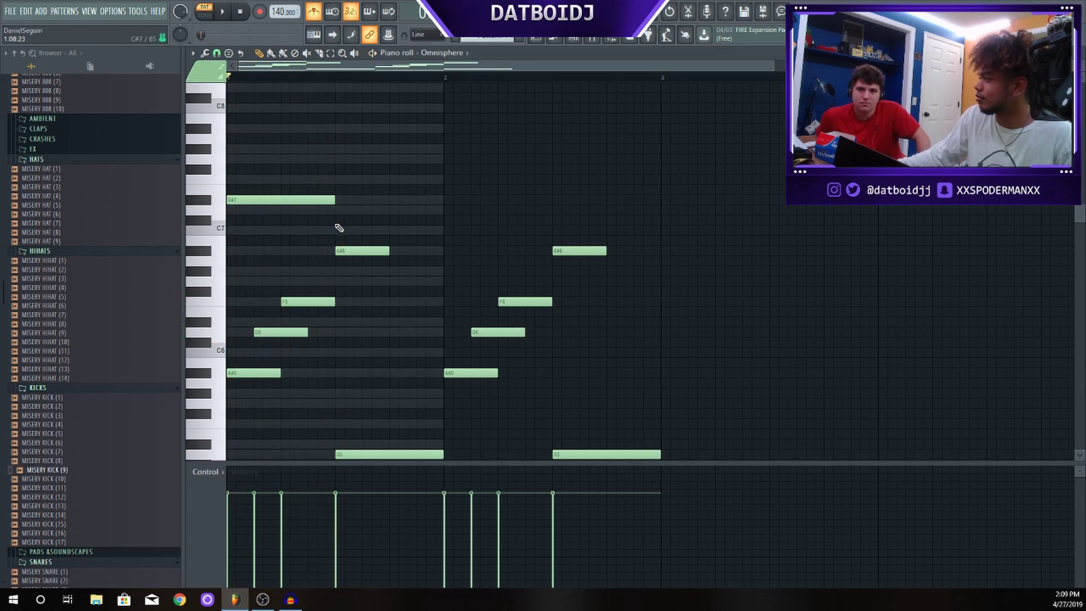
right_click(263, 202)
key("space")
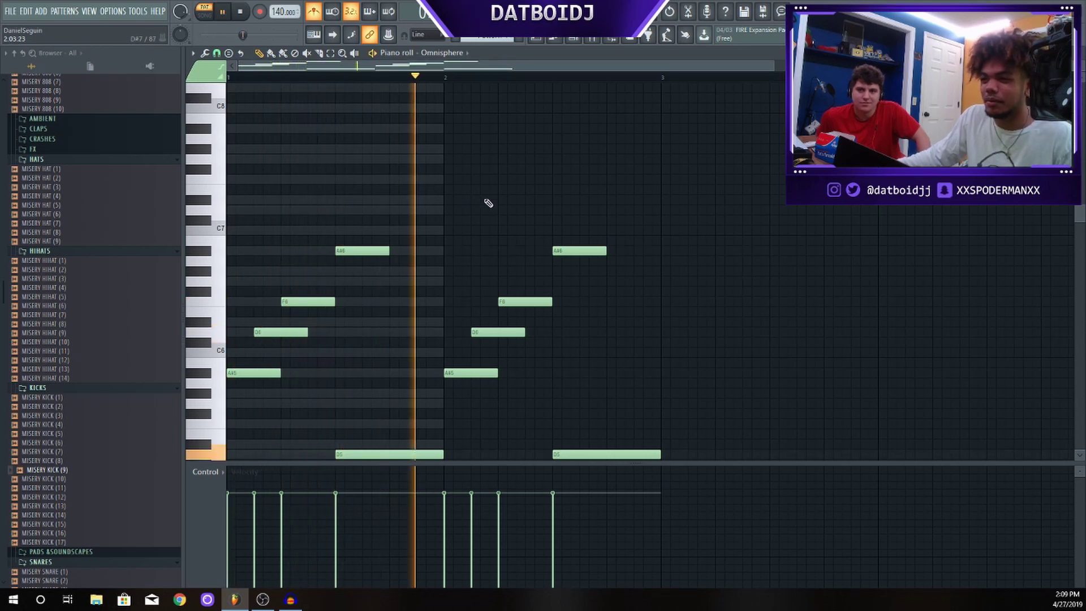
key("space")
Duplicate all notes of bars 1 and 2 into bars 3 and 4, and play back the pattern
scroll(702, 283, "down", 5)
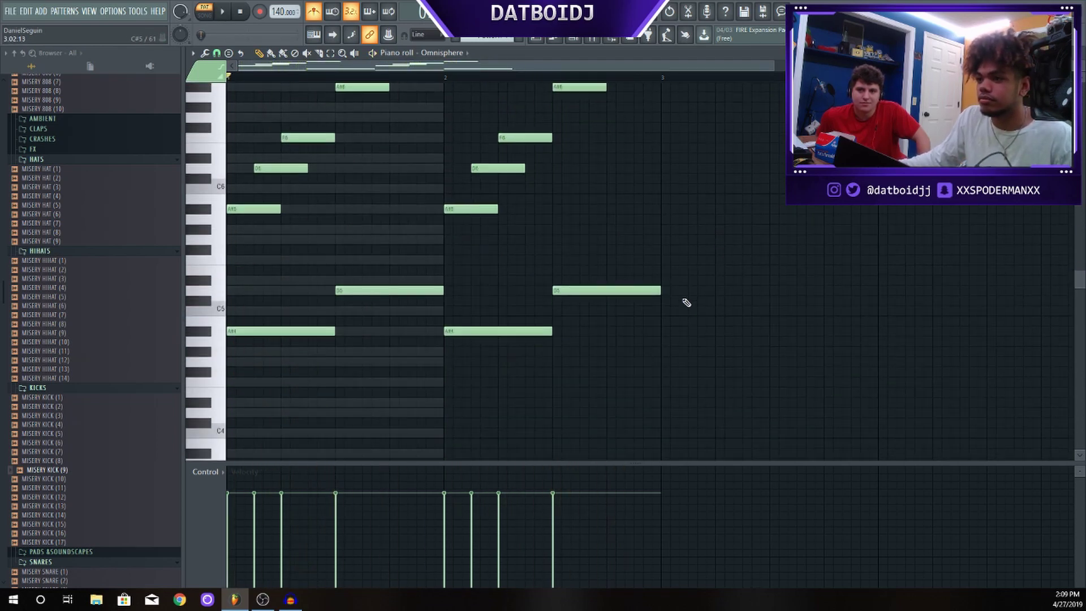
scroll(686, 303, "up", 5)
left_click_drag(740, 448, 208, 148)
left_click_drag(260, 312, 690, 315)
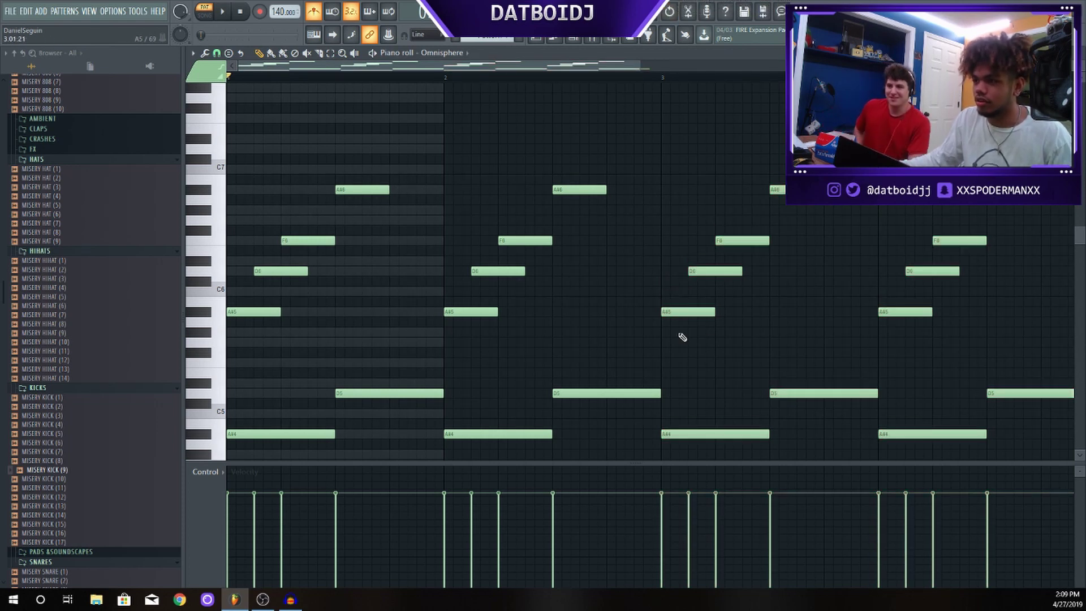
key("space")
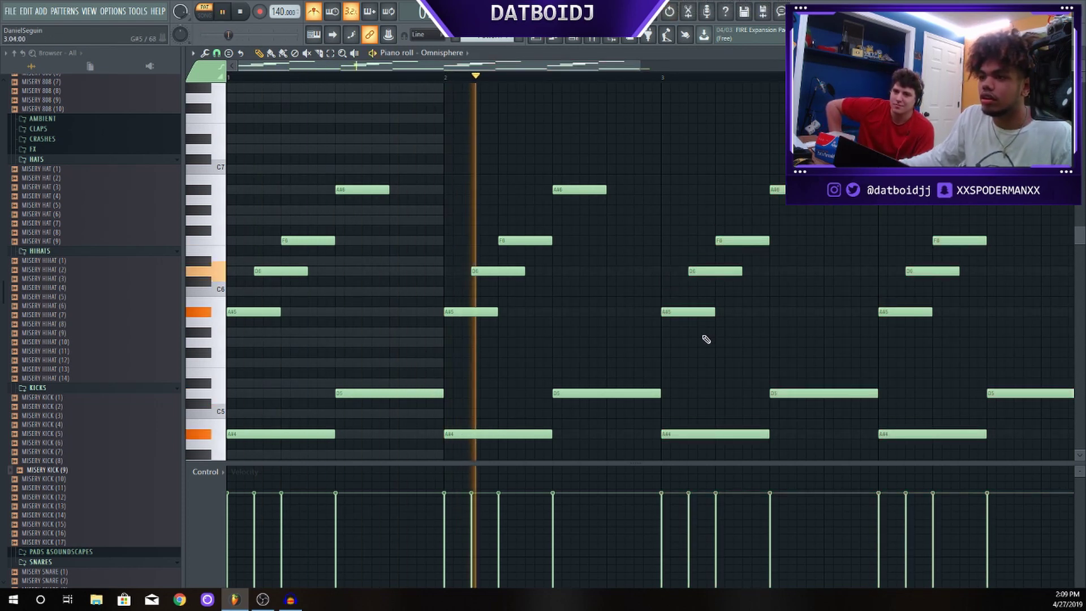
key("space")
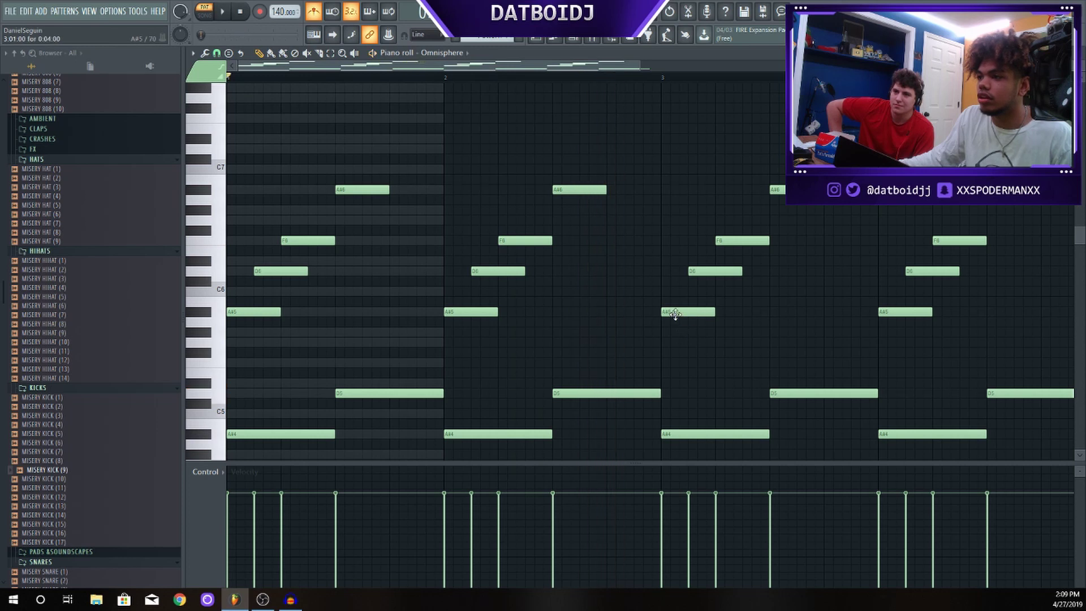
Lower the two opening notes of bar 3, the A#5 to F5 and the low A#4 to F4
scroll(679, 326, "down", 2)
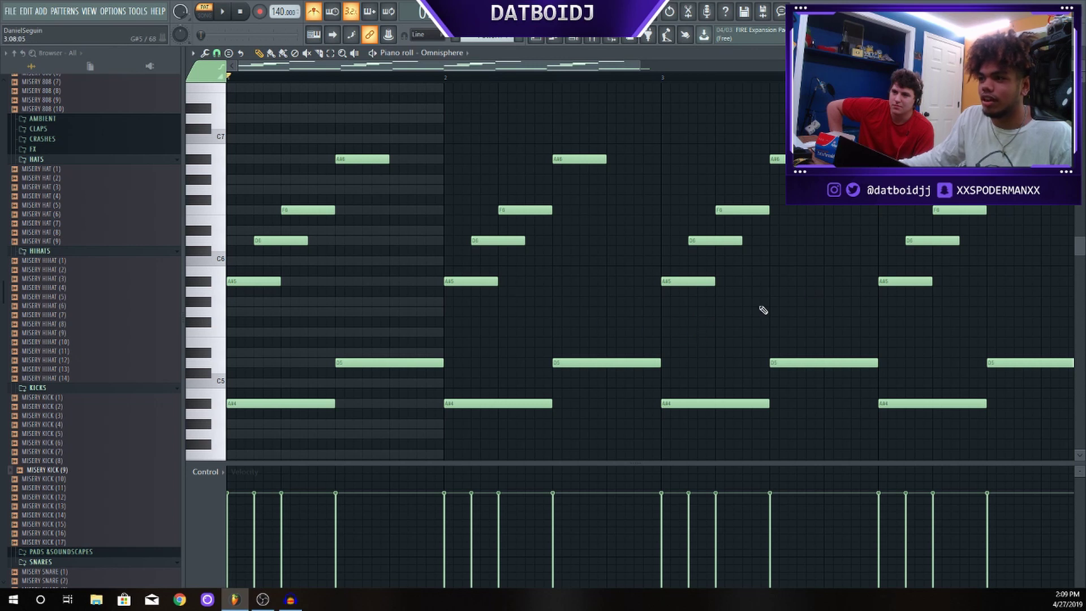
scroll(645, 287, "down", 4)
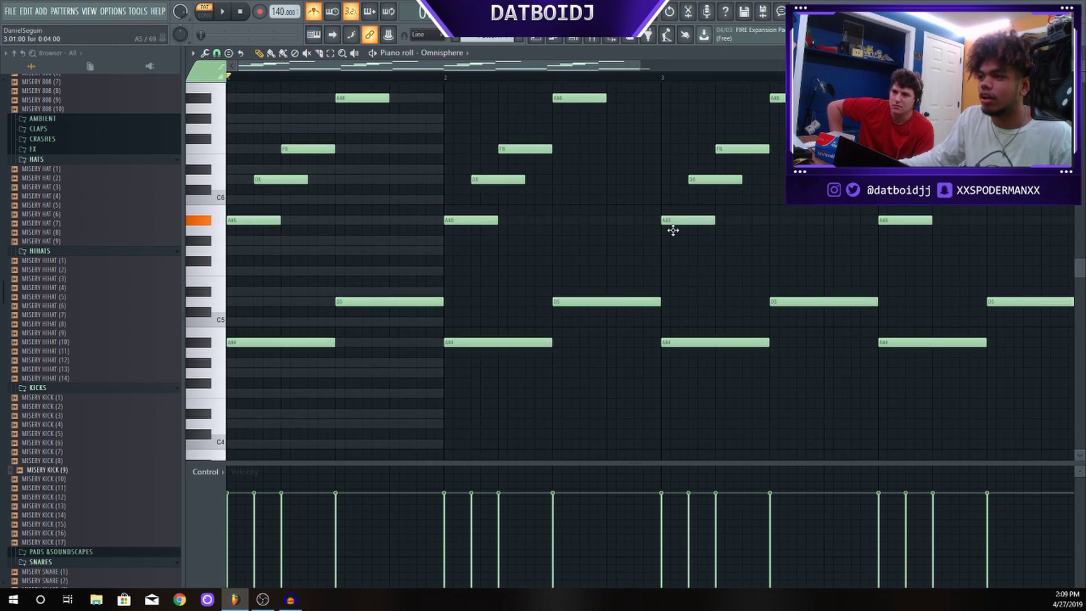
left_click_drag(674, 230, 675, 280)
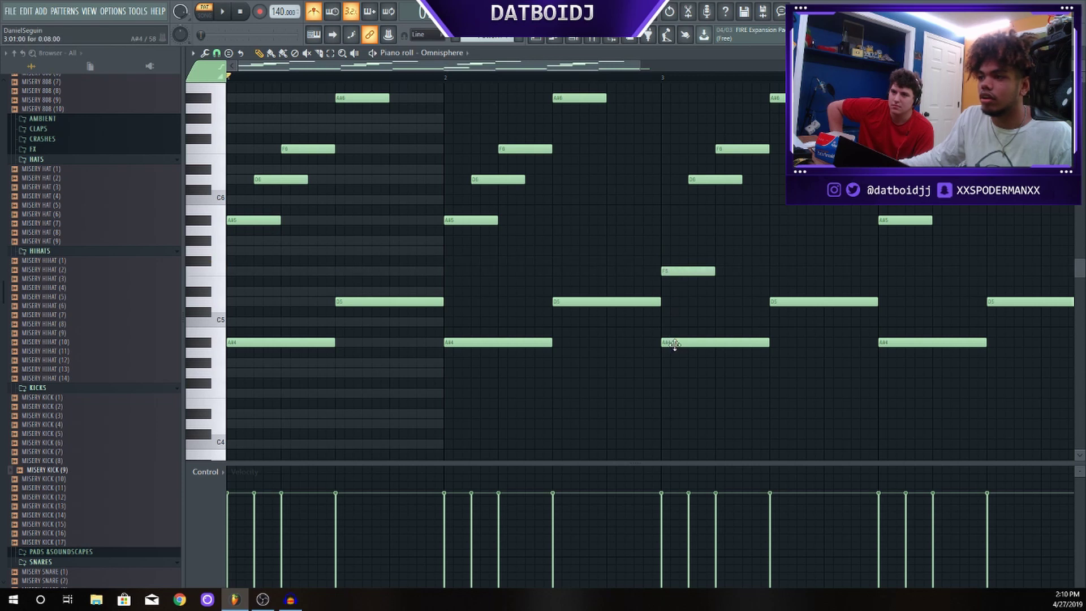
left_click_drag(674, 344, 673, 269)
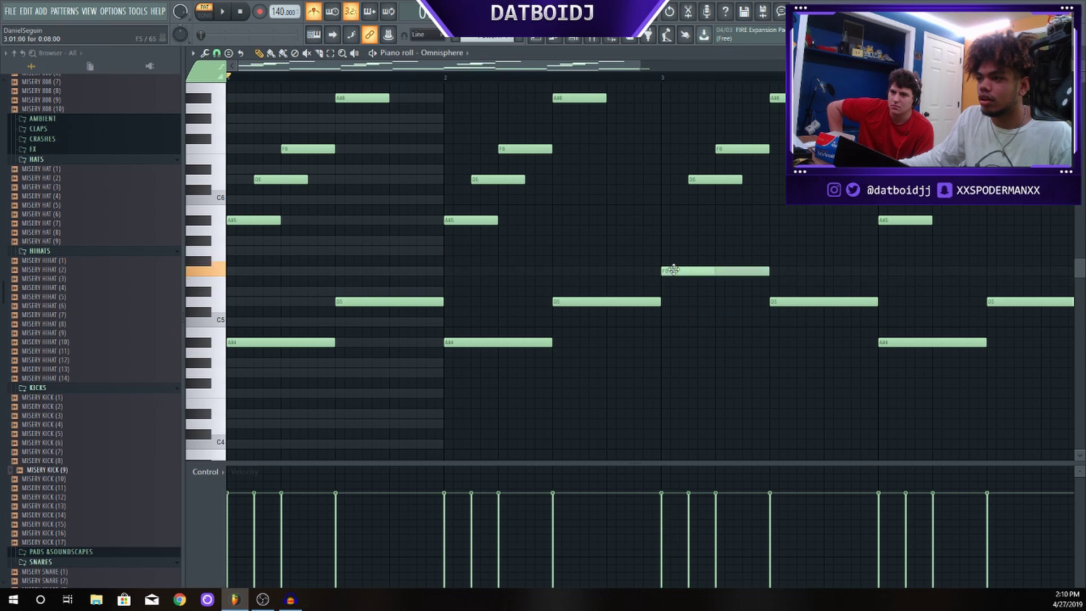
left_click(736, 271, "ctrl")
key("ctrl+Down")
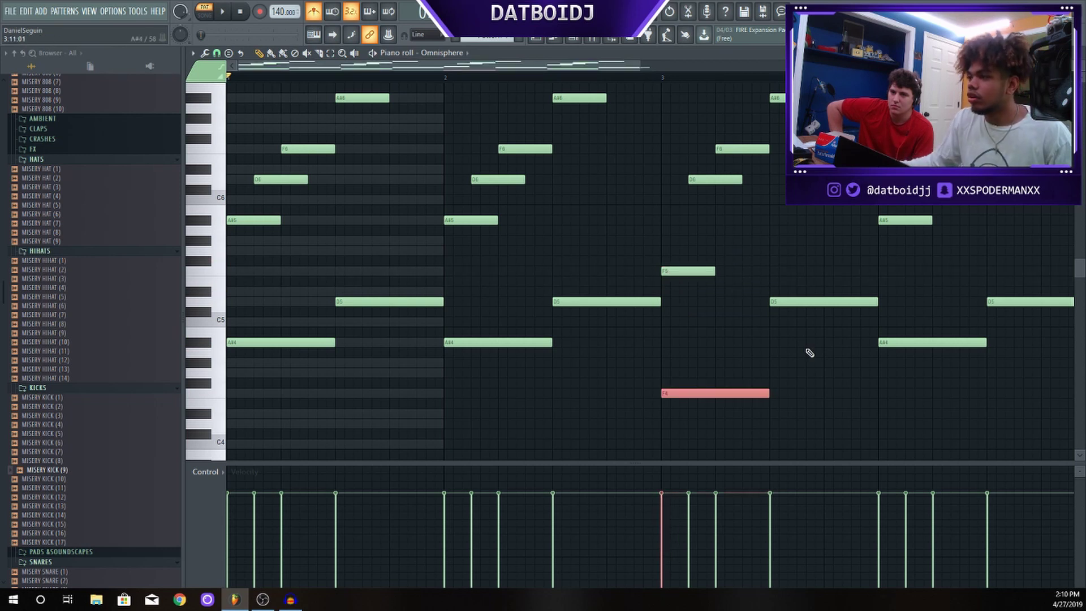
Lower the opening notes of bar 4 to F4 and F5, and play back all four bars
left_click_drag(902, 342, 905, 403)
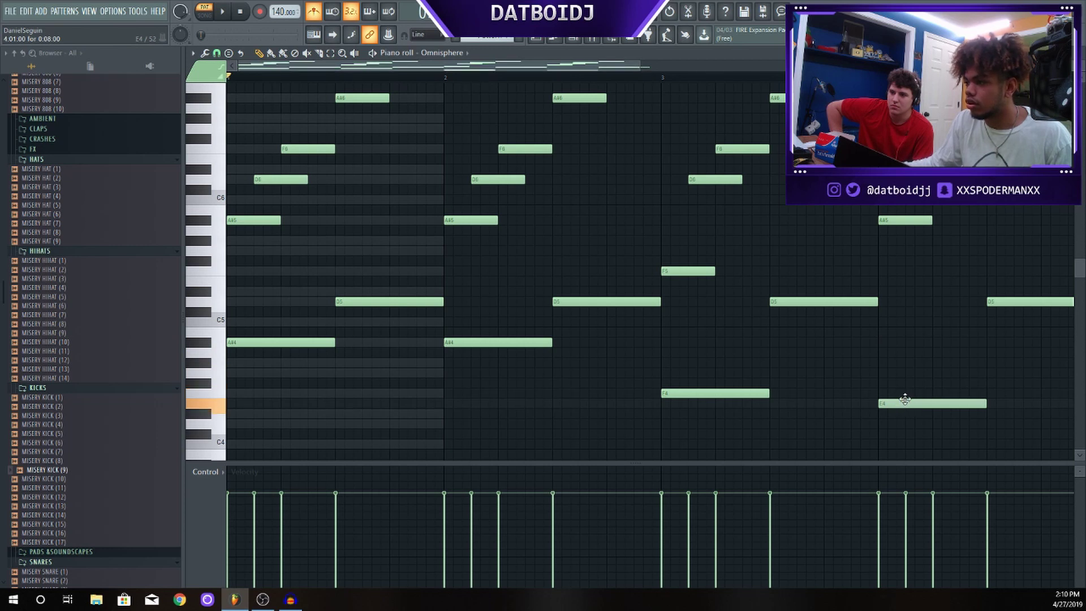
left_click_drag(905, 390, 904, 379)
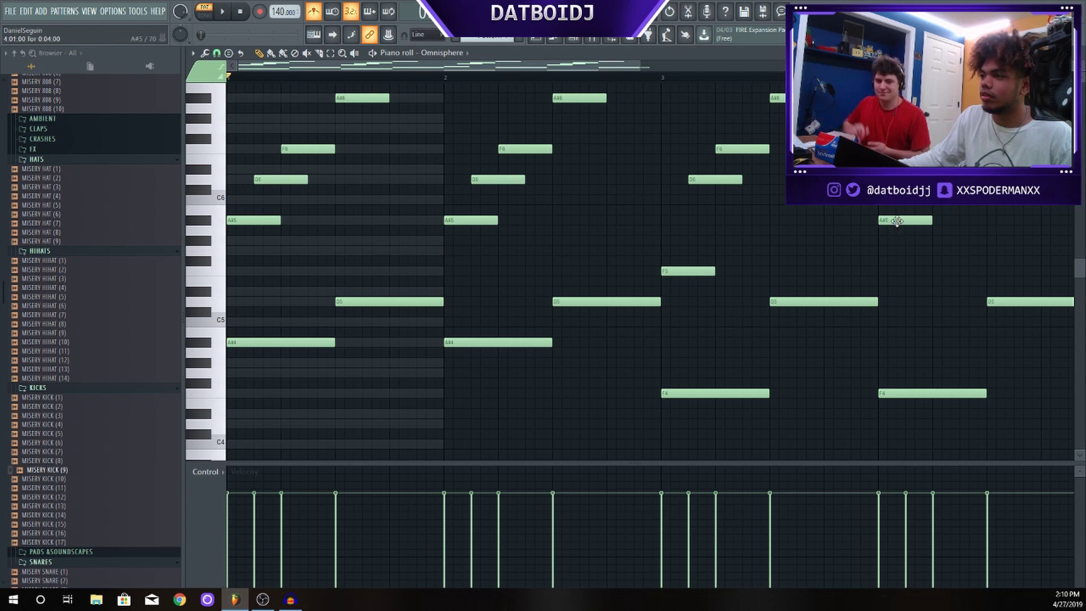
left_click_drag(891, 222, 899, 277)
key("space")
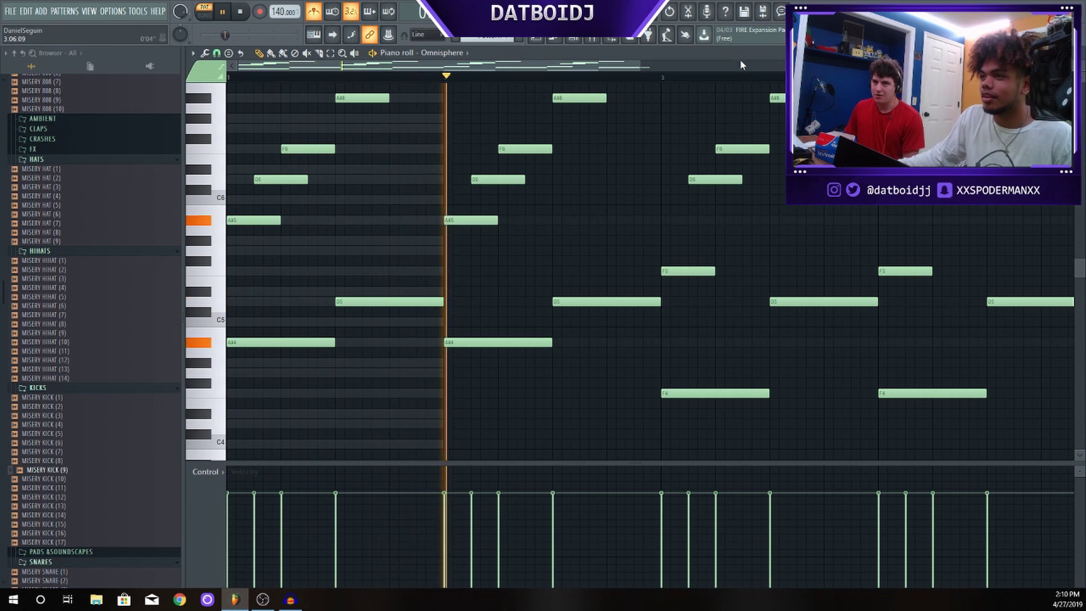
scroll(740, 60, "down", 3)
scroll(713, 243, "up", 3)
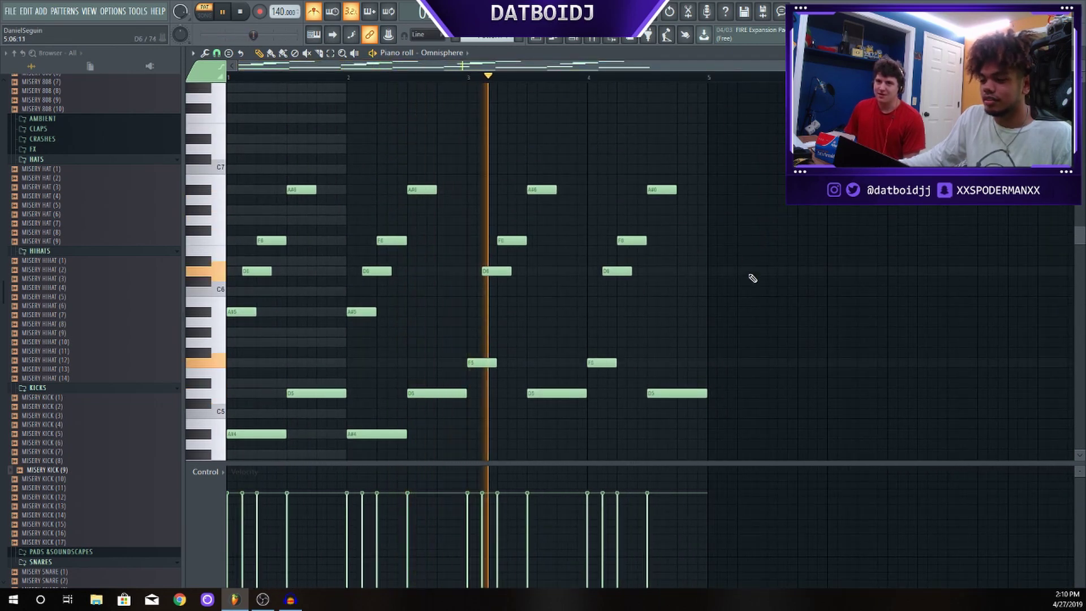
key("space")
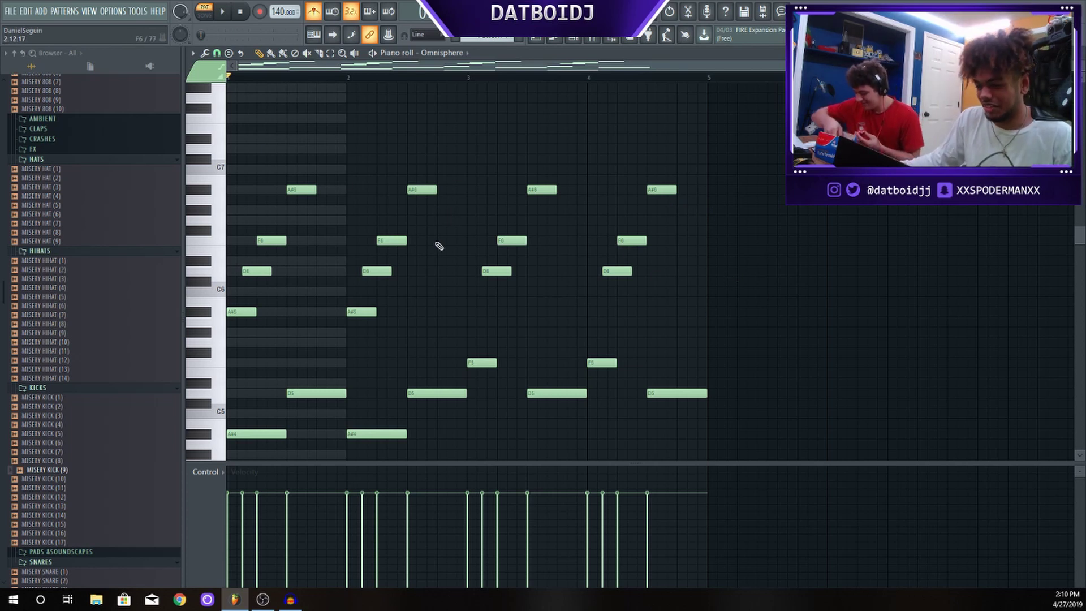
Place A#5 notes for the 808 at the start of bar 1 and on beat 2 of bar 2, and play back the pattern
left_click(242, 312)
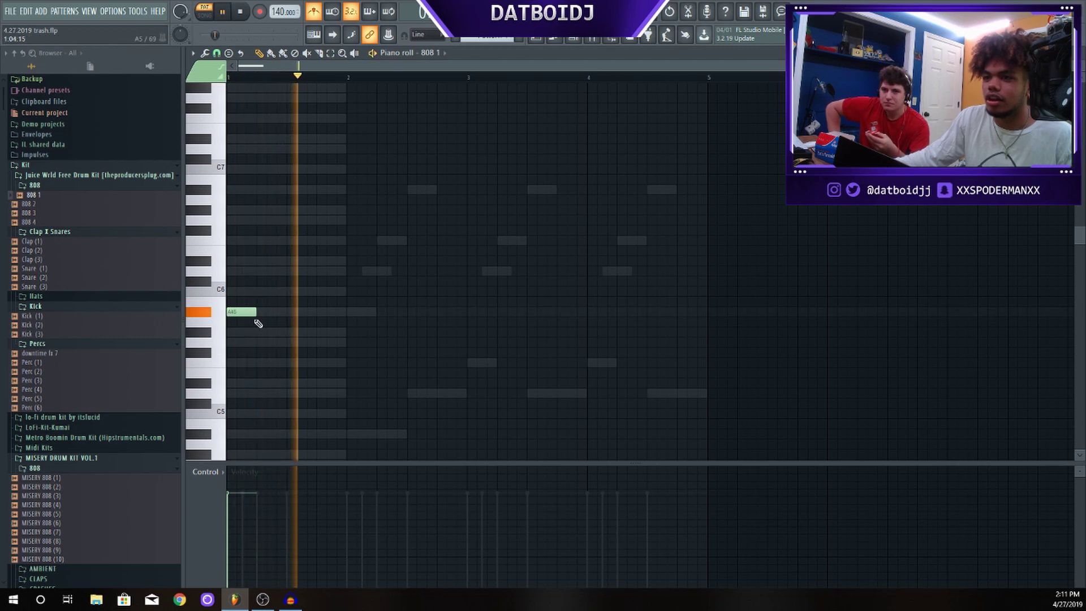
key("space")
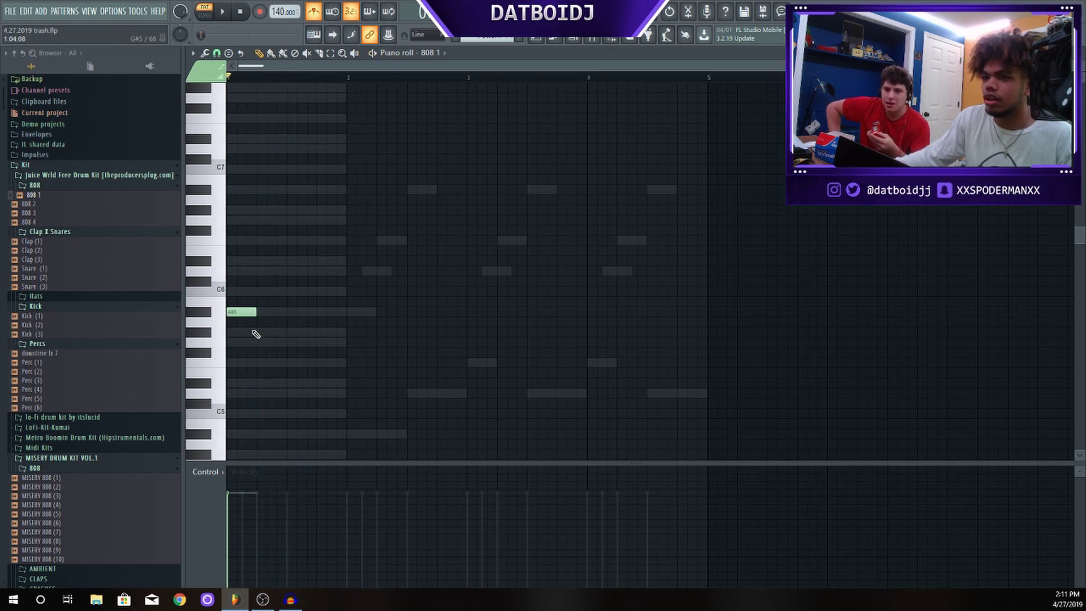
key("space")
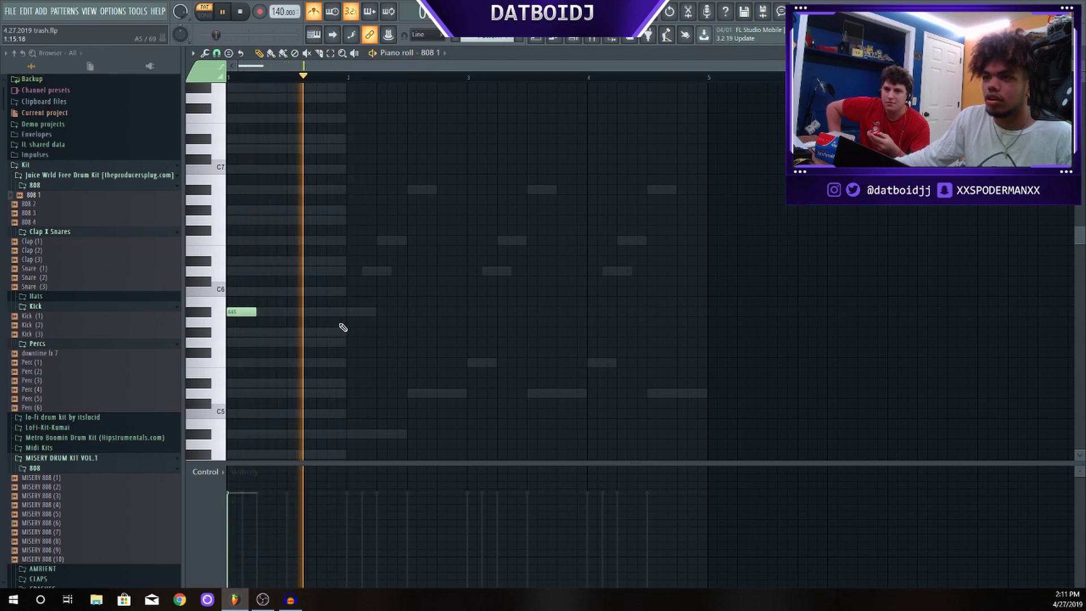
key("space")
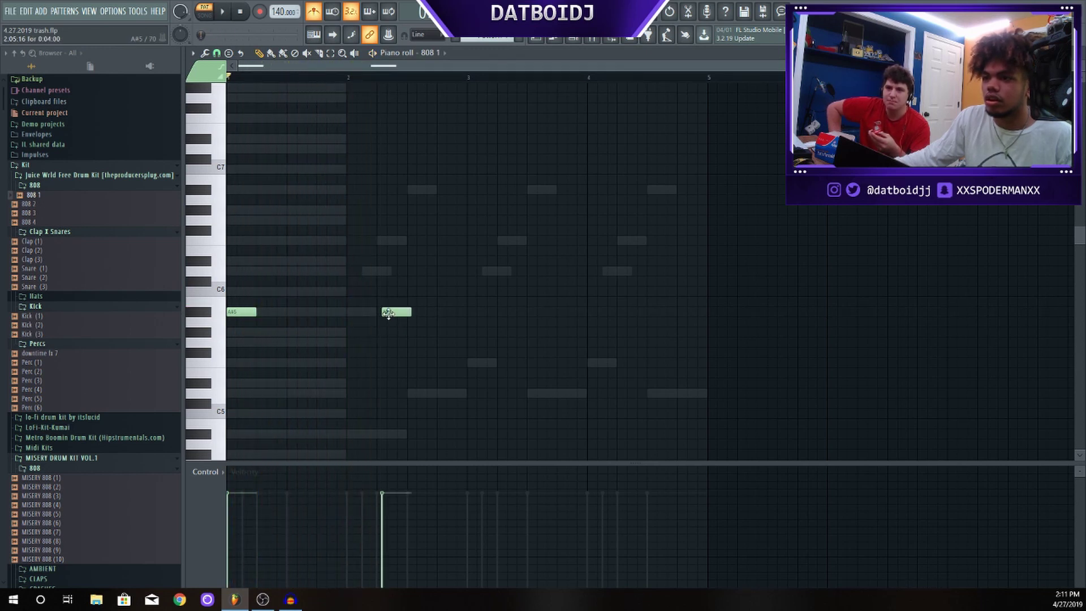
key("space")
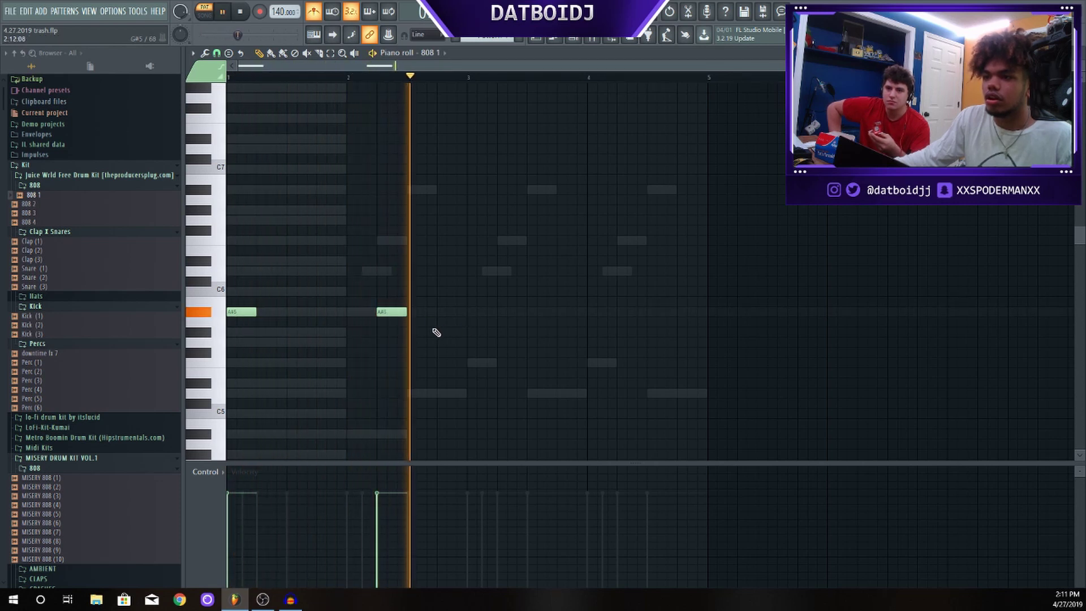
Add a third A#5 note on beat 4 of bar 2, move it to the start of bar 3, and play back the pattern
key("space")
key("space")
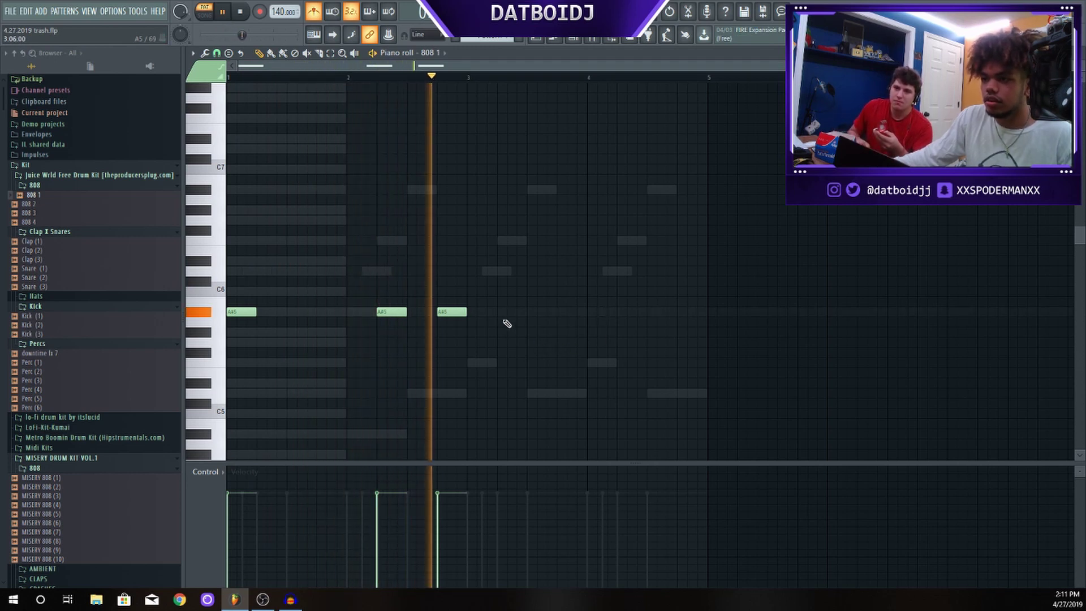
key("space")
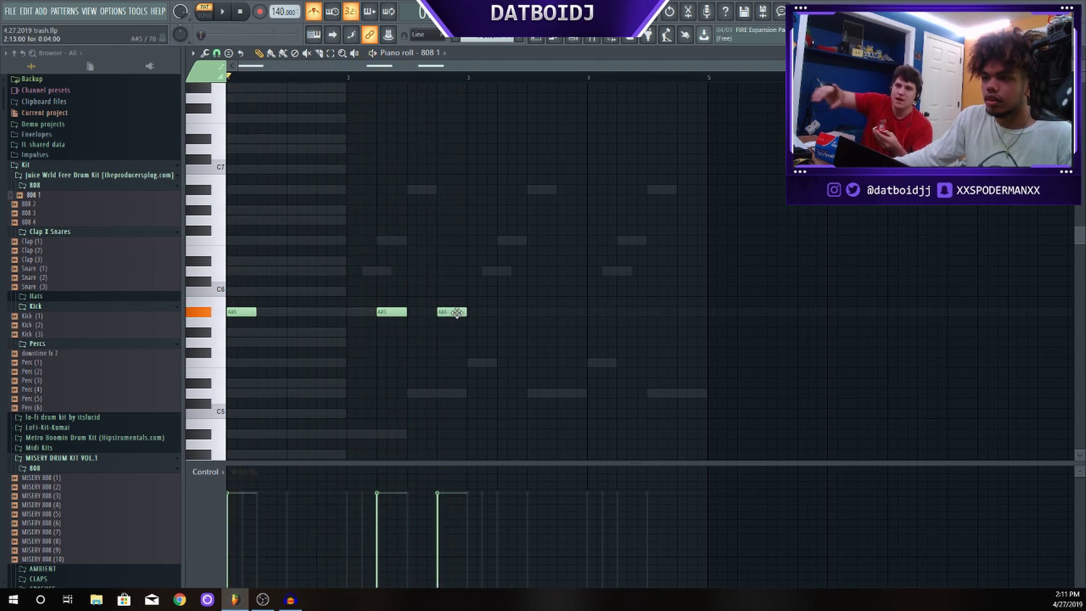
left_click_drag(443, 313, 482, 315)
key("space")
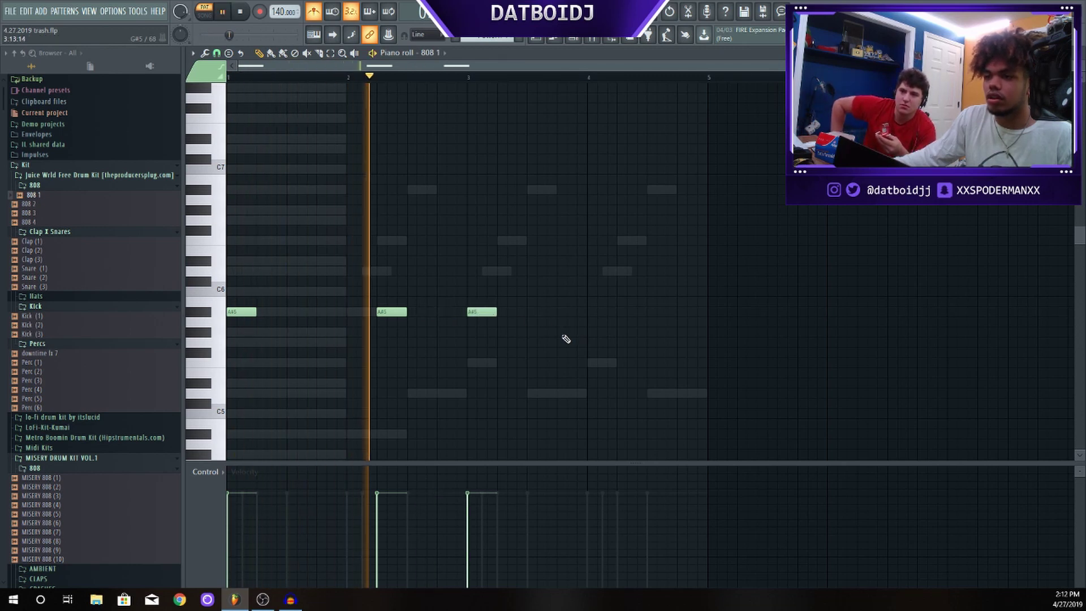
key("space")
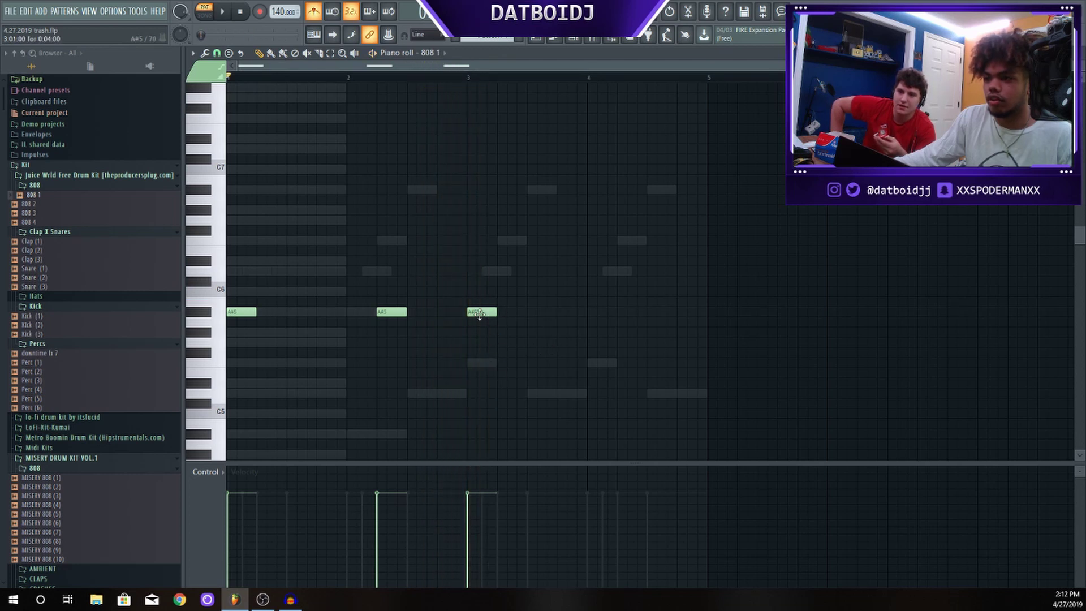
Lower the 808 note at the start of bar 3 to F5 and play back the pattern
left_click_drag(479, 315, 480, 370)
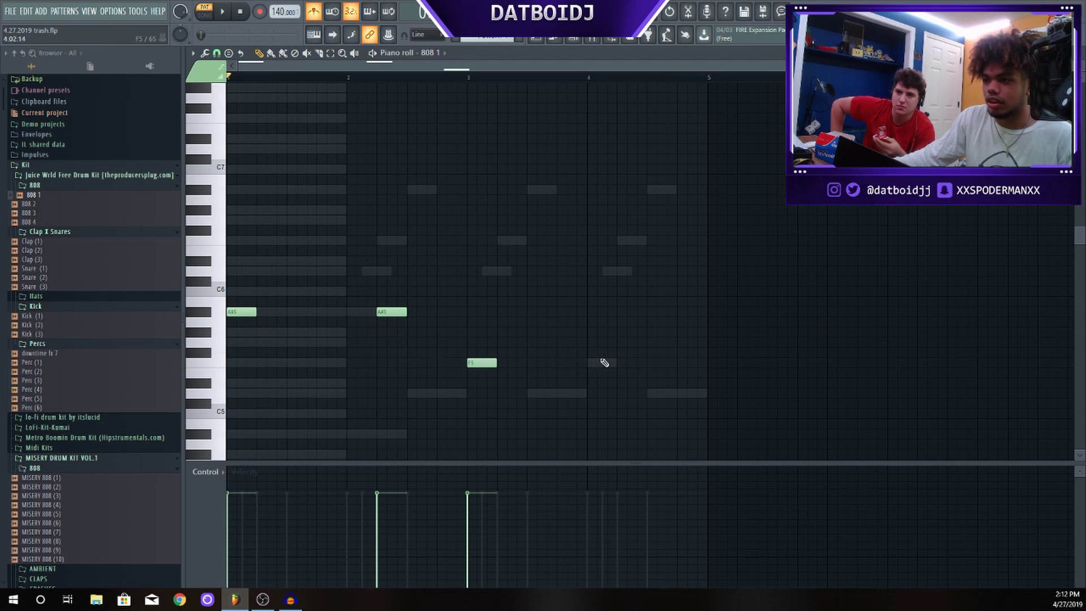
key("space")
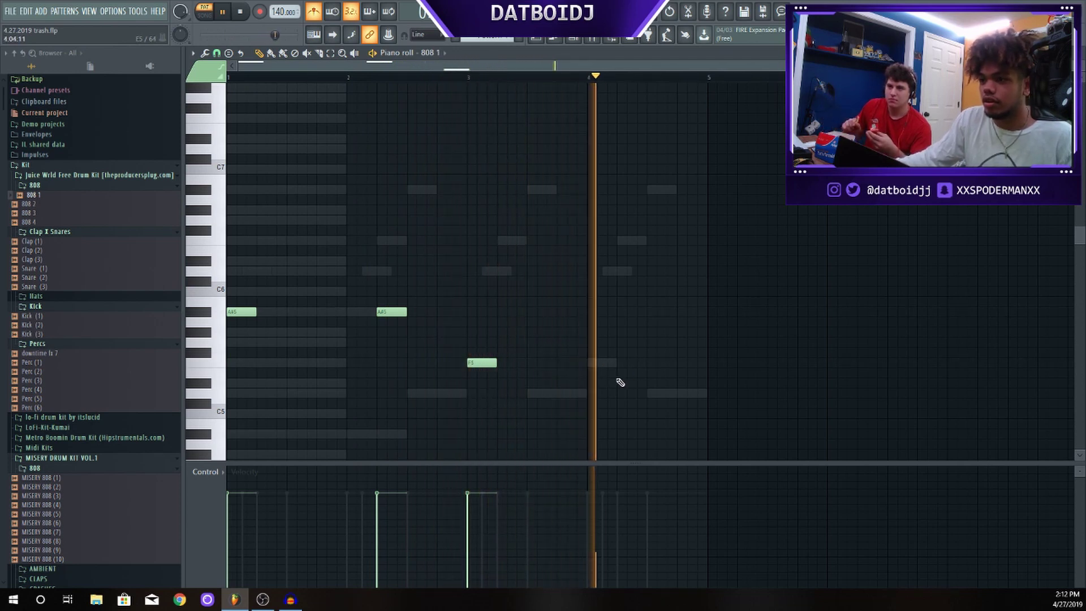
key("space")
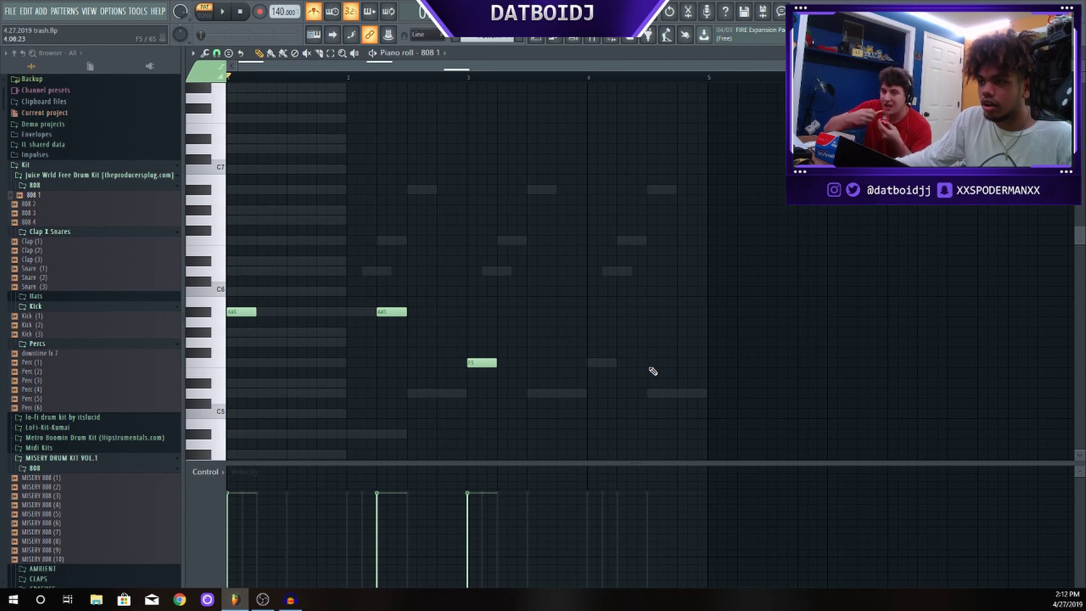
Add an F5 note on beat 2 of bar 4 and stretch the 808 notes end to end across all four bars
key("space")
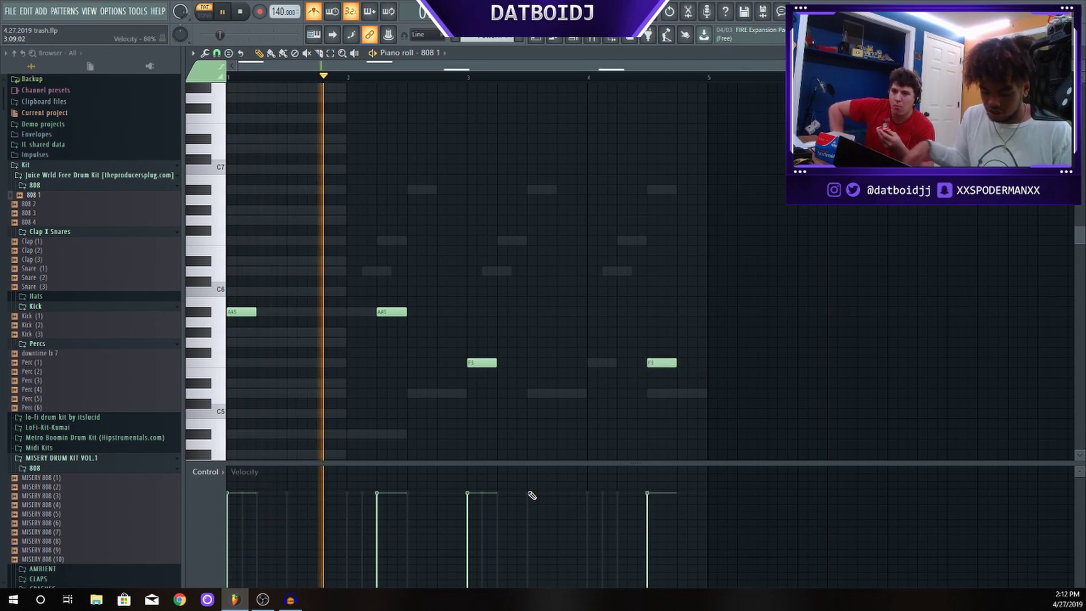
key("ctrl+l")
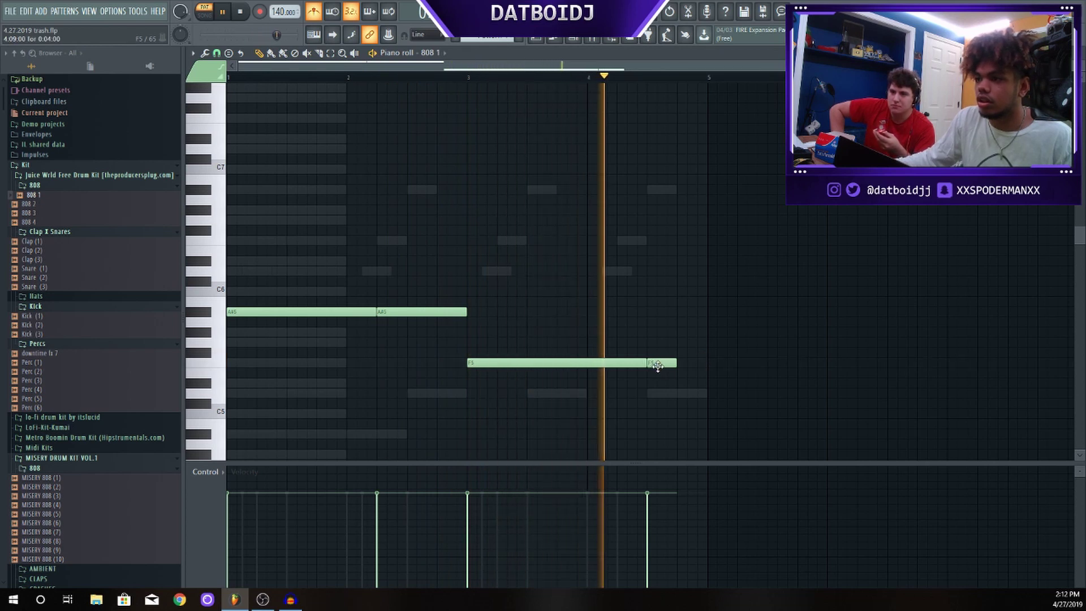
key("space")
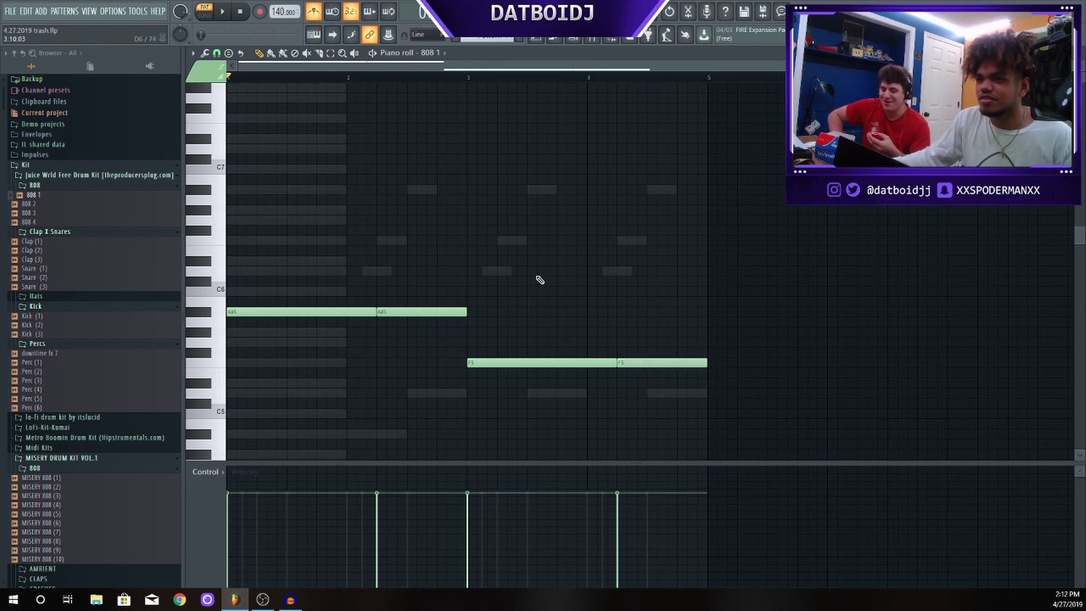
Enable the volume envelope of the 808 1 channel and adjust its release time
key("F6")
key("F6")
key("F6")
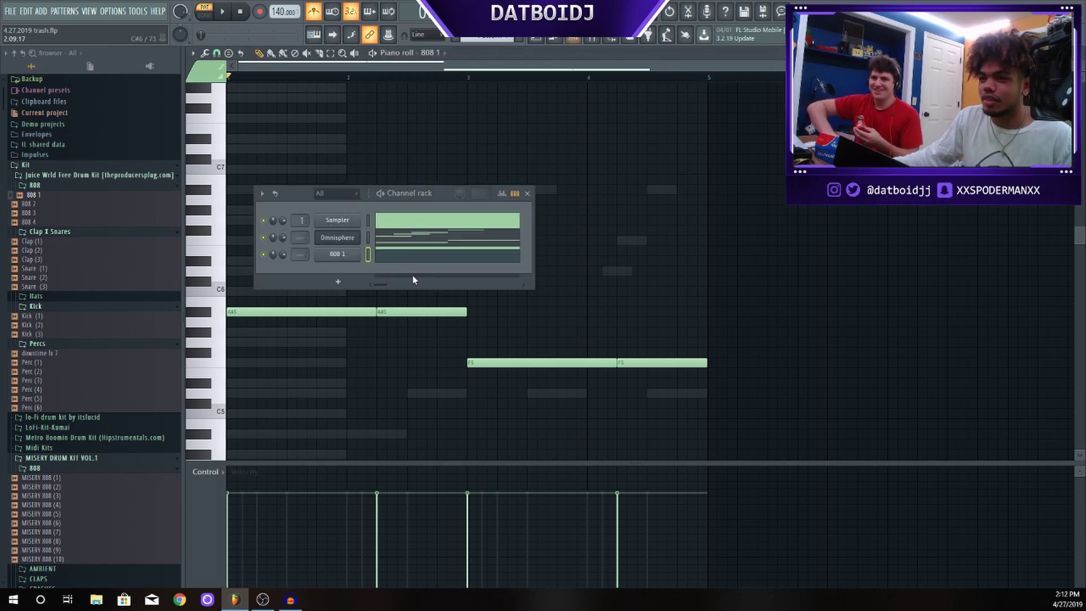
left_click(359, 257)
left_click(288, 186)
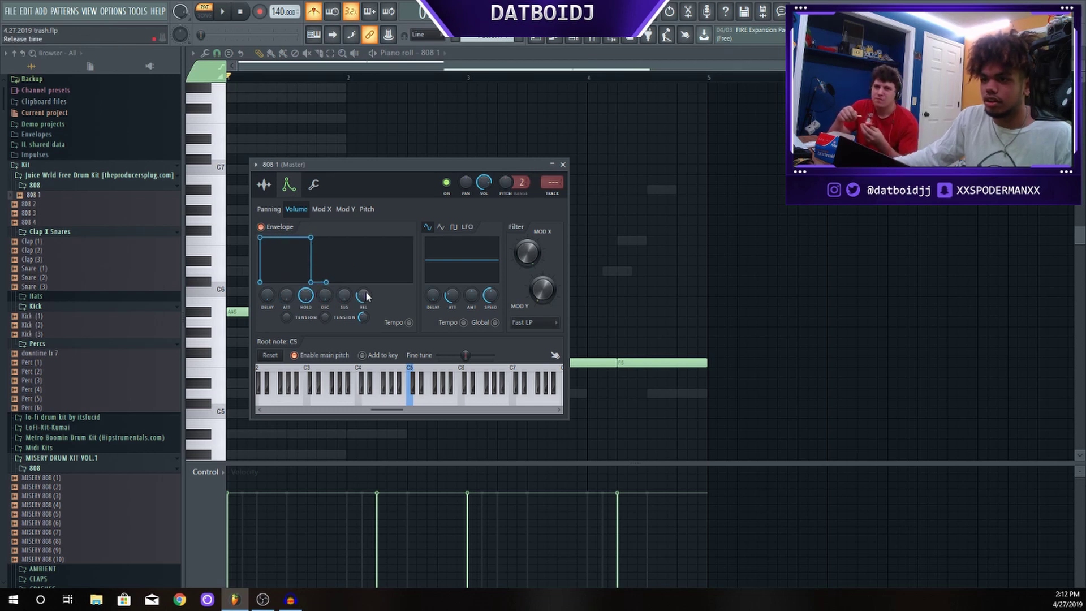
left_click(563, 164)
Set the 808 1 channel to cut itself and return to its piano roll
right_click(338, 254)
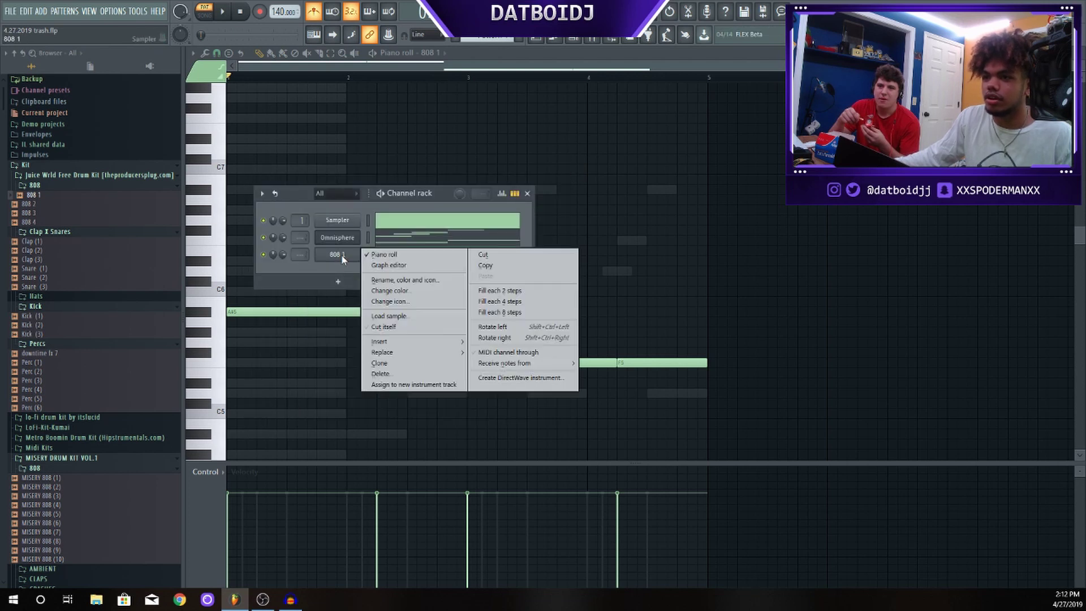
left_click(399, 328)
left_click(527, 194)
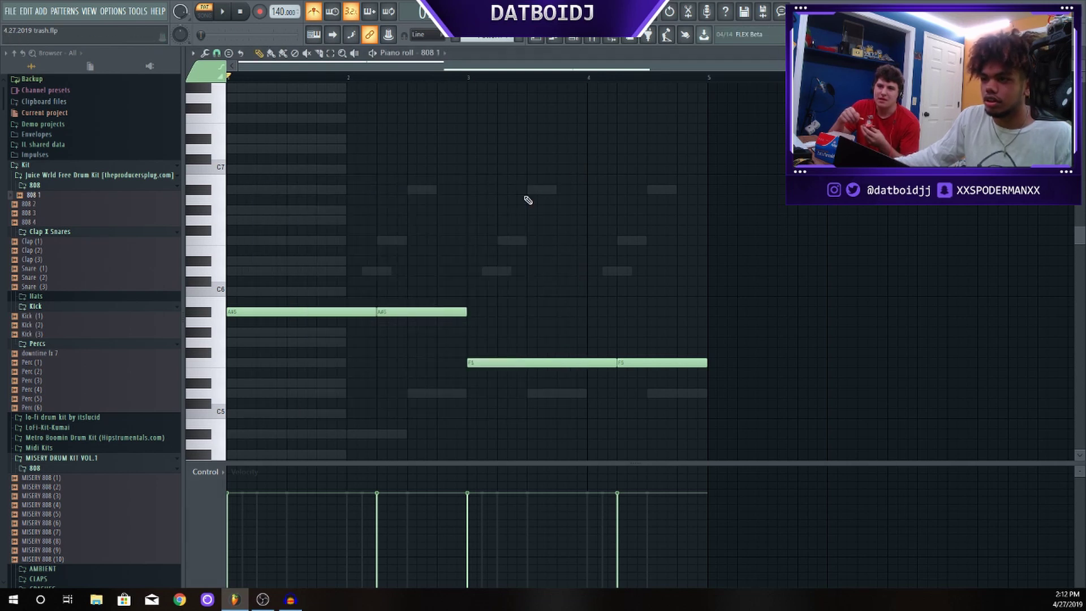
Try all 808 notes one octave lower, play them back, and restore the original octave
key("ctrl+a")
key("ctrl+Down")
key("space")
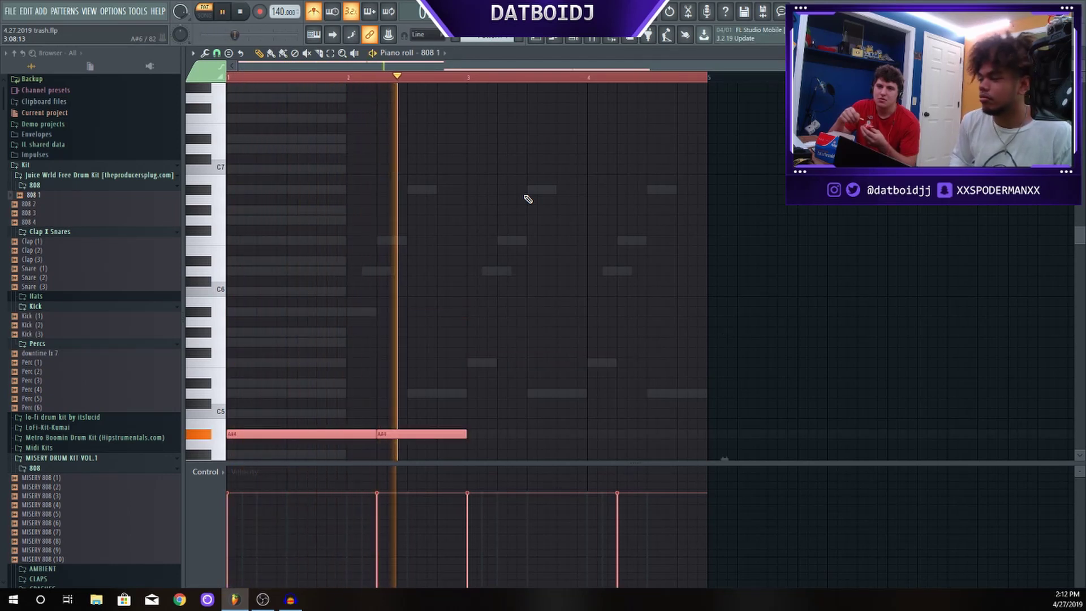
key("space")
key("ctrl+Up")
key("space")
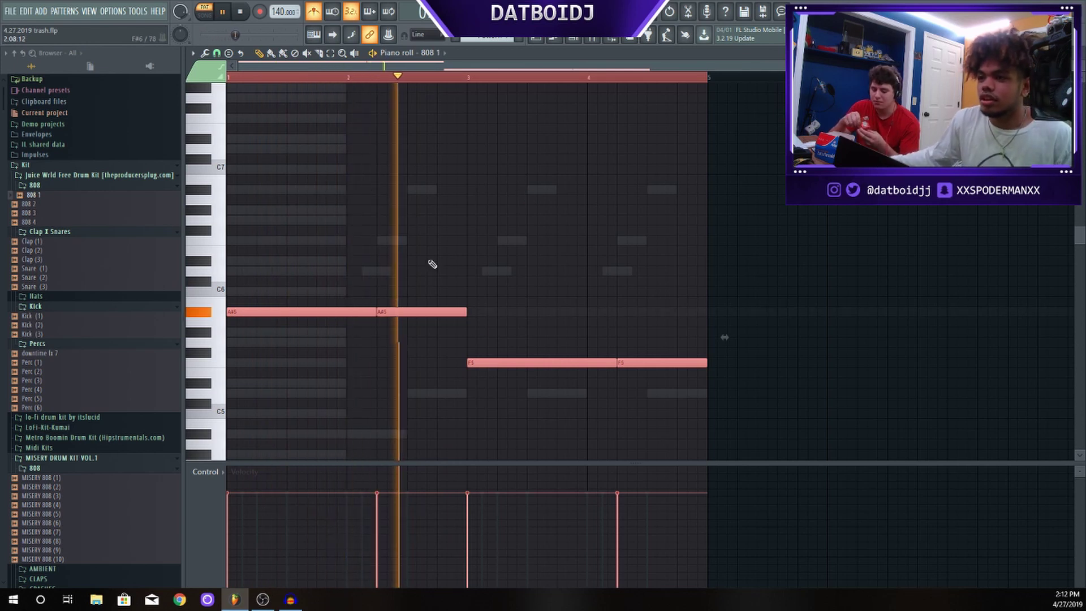
Add the MISERY HIHAT (1) sample as a new channel, fill it every two steps, and play back the pattern
key("F6")
key("space")
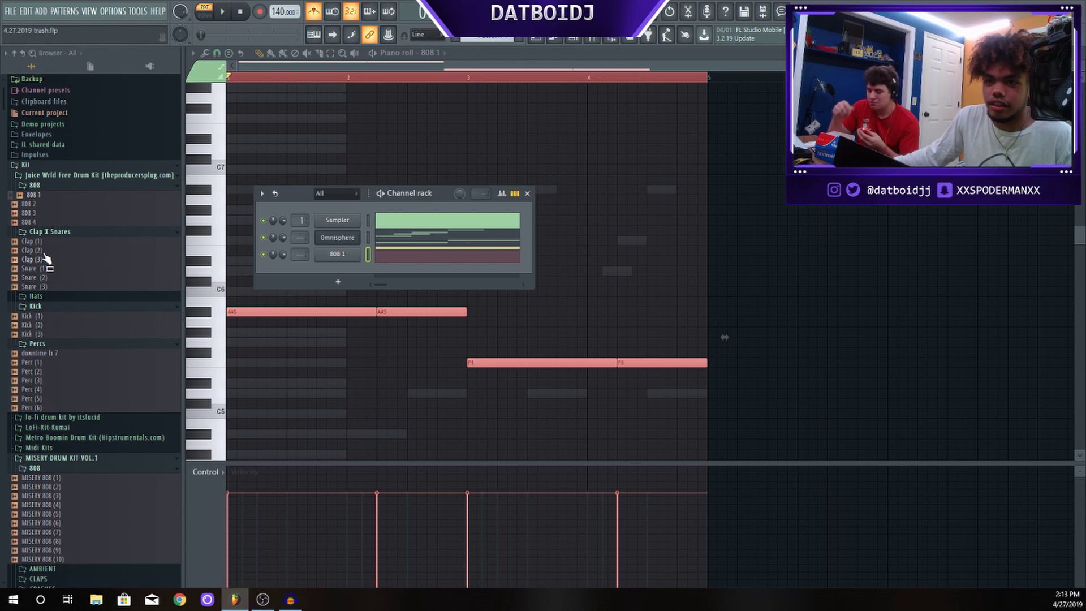
scroll(66, 486, "down", 6)
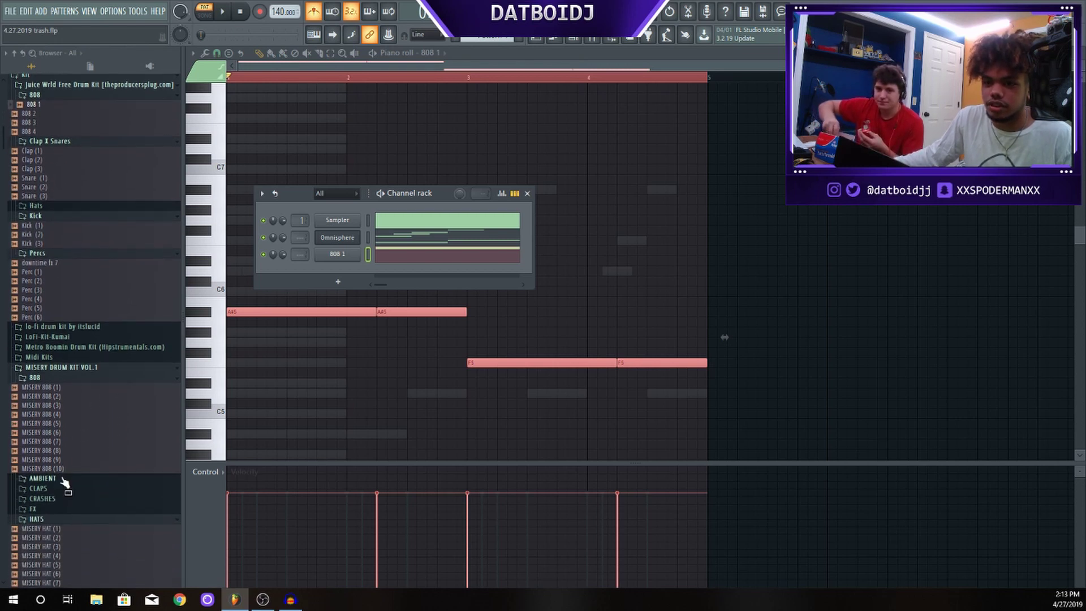
mouse_move(59, 469)
left_mouse_down()
mouse_move(65, 441)
mouse_move(67, 464)
left_mouse_up()
scroll(66, 475, "down", 3)
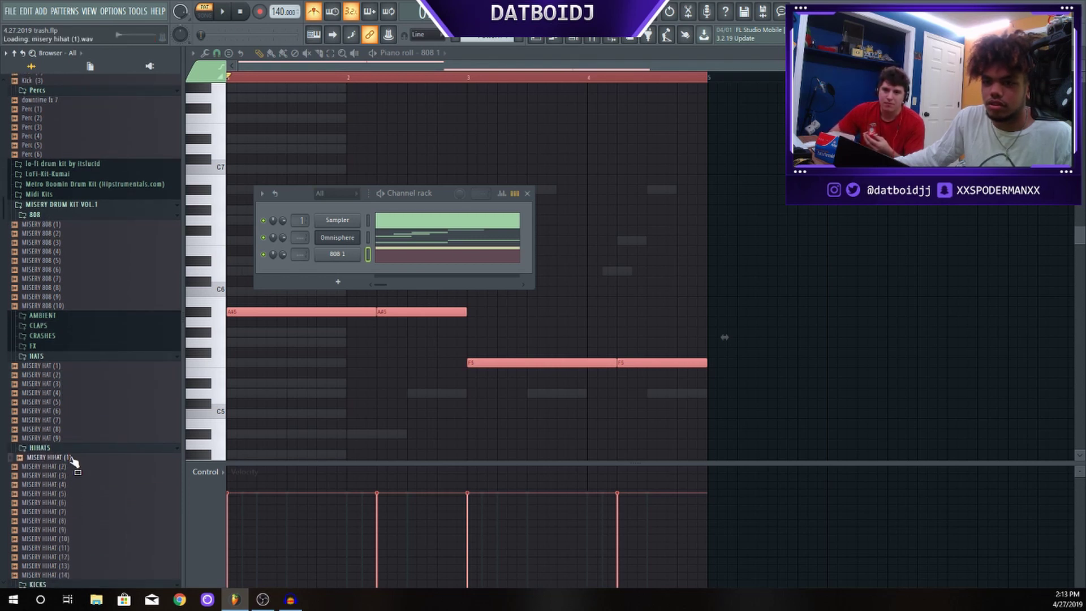
left_click_drag(334, 333, 356, 281)
right_click(356, 272)
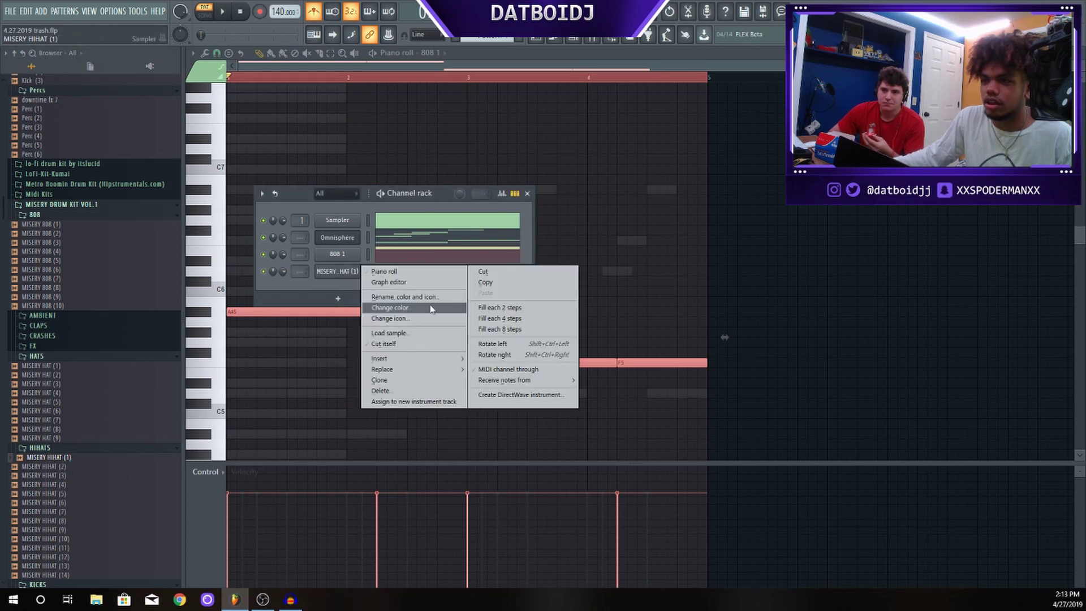
left_click(501, 310)
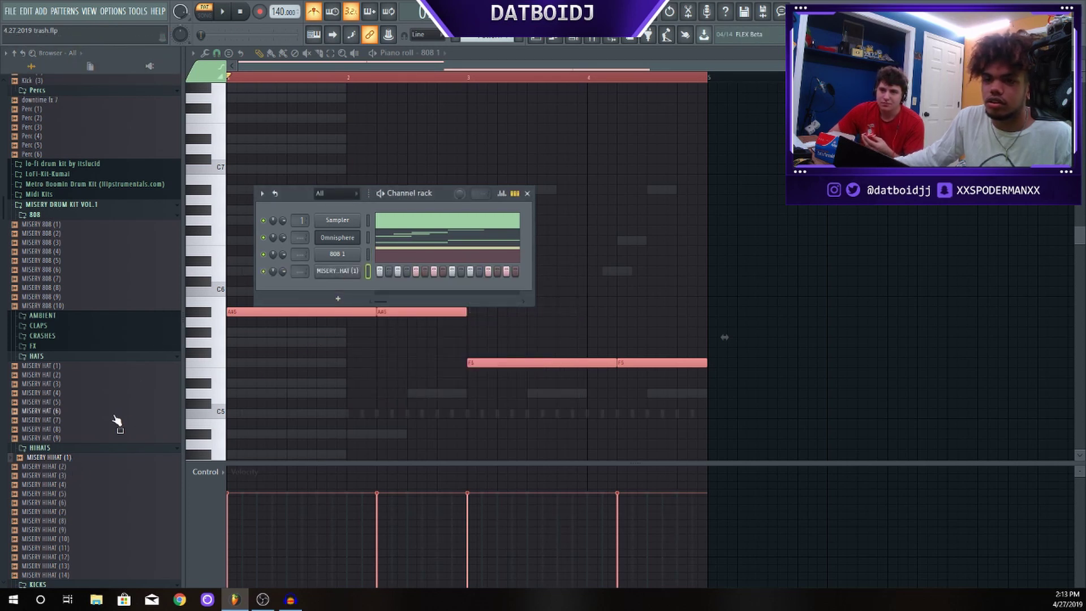
key("space")
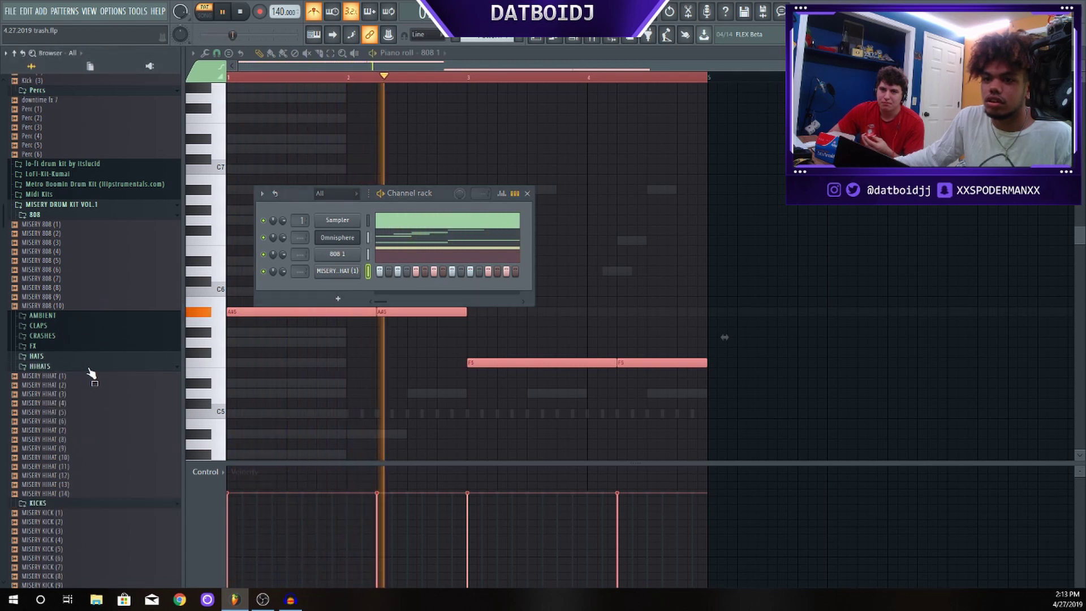
Collapse the hi-hat sample folders and audition the snares in the Juice Wrld drum kit's Clap X Snares folder
left_click(85, 357)
left_click(61, 354)
key("space")
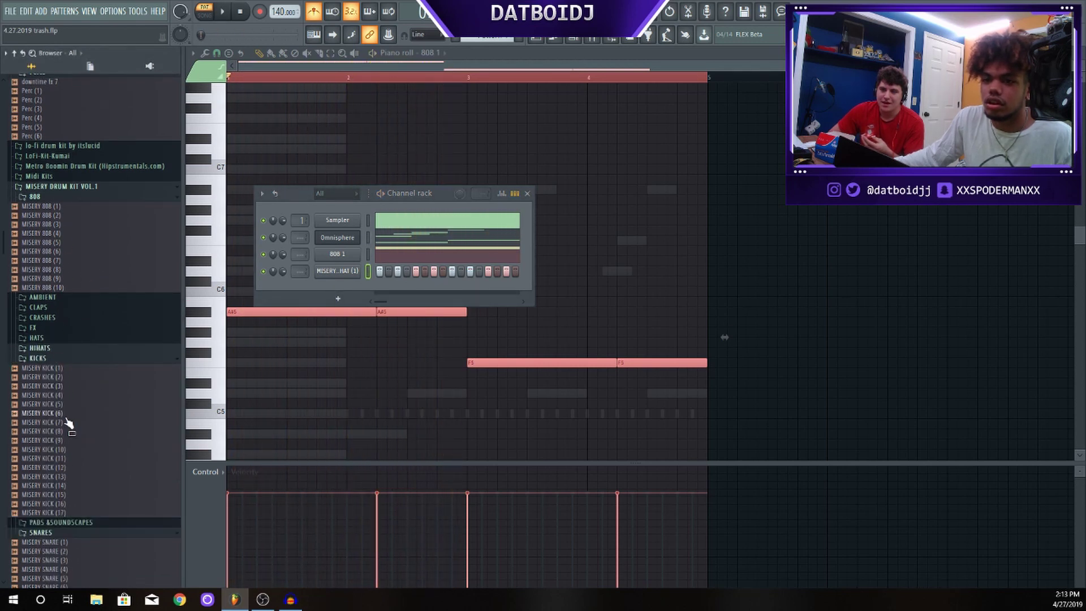
scroll(62, 339, "down", 2)
scroll(56, 249, "up", 3)
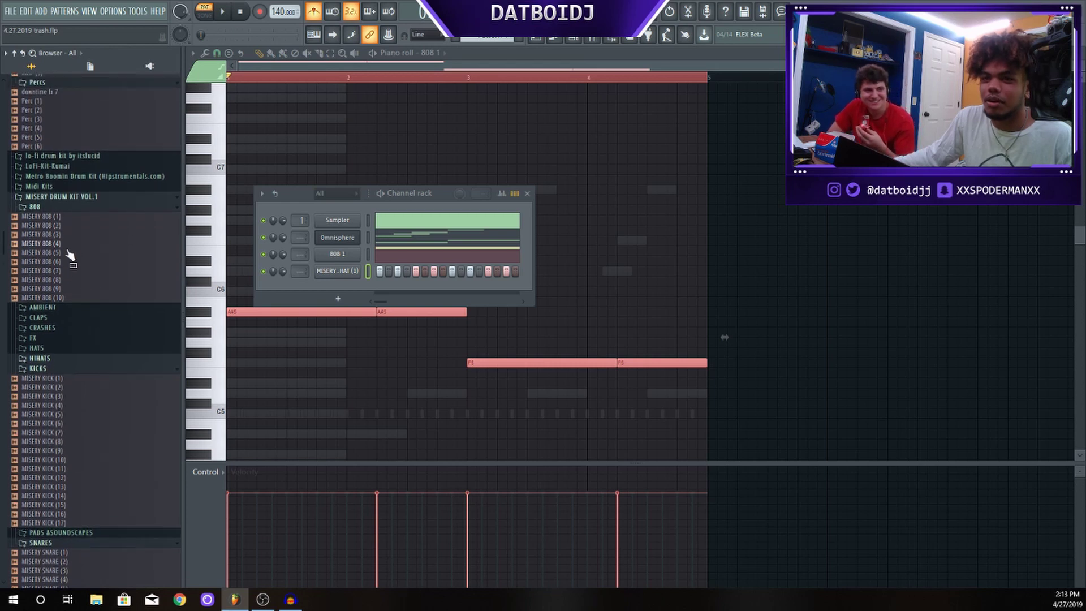
scroll(65, 254, "up", 3)
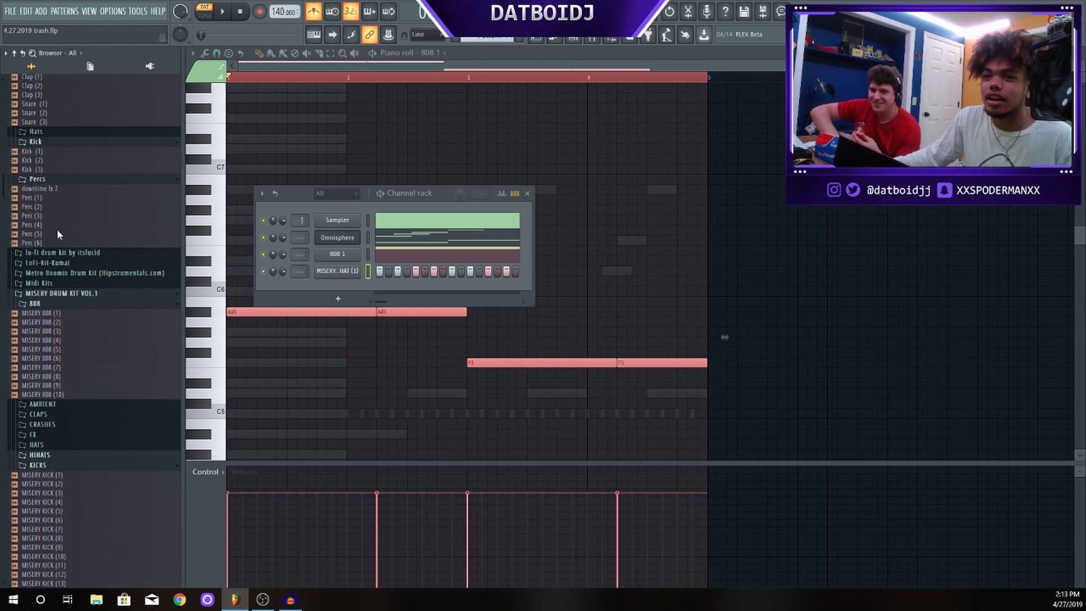
scroll(58, 232, "up", 3)
left_click(38, 196)
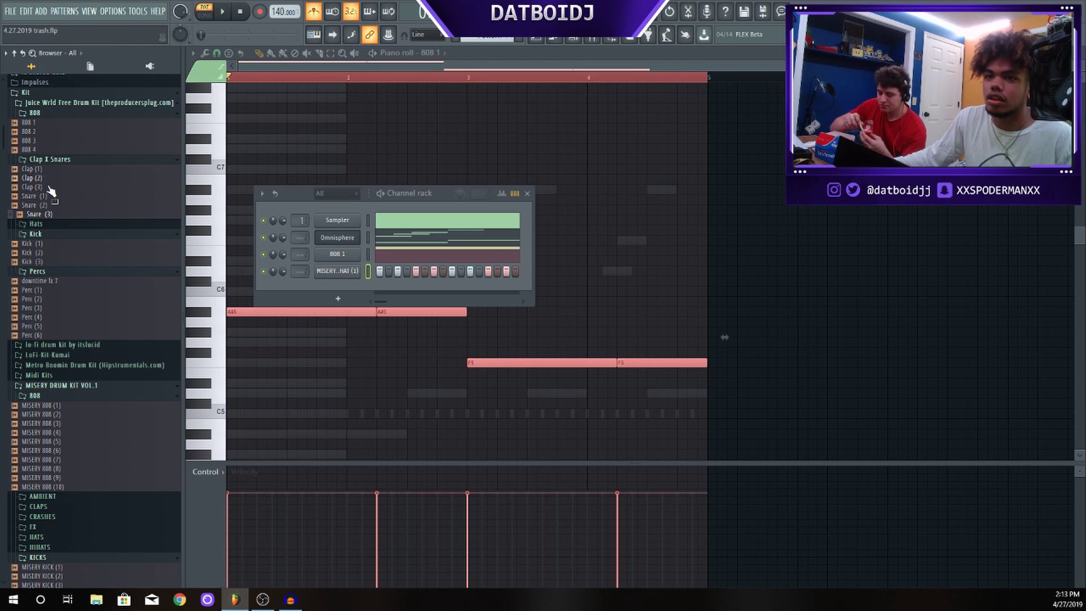
Audition the samples in the MISERY DRUM KIT VOL.1 SNARES folder, including MISERY SNARE (5), (11), (14) and (15)
scroll(50, 190, "down", 11)
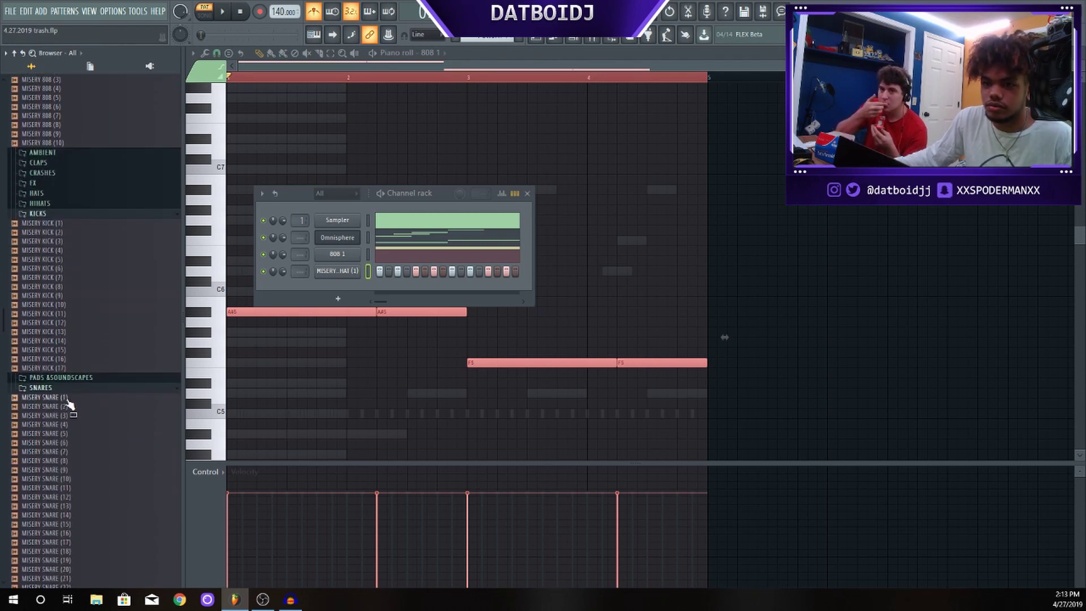
left_click(72, 433)
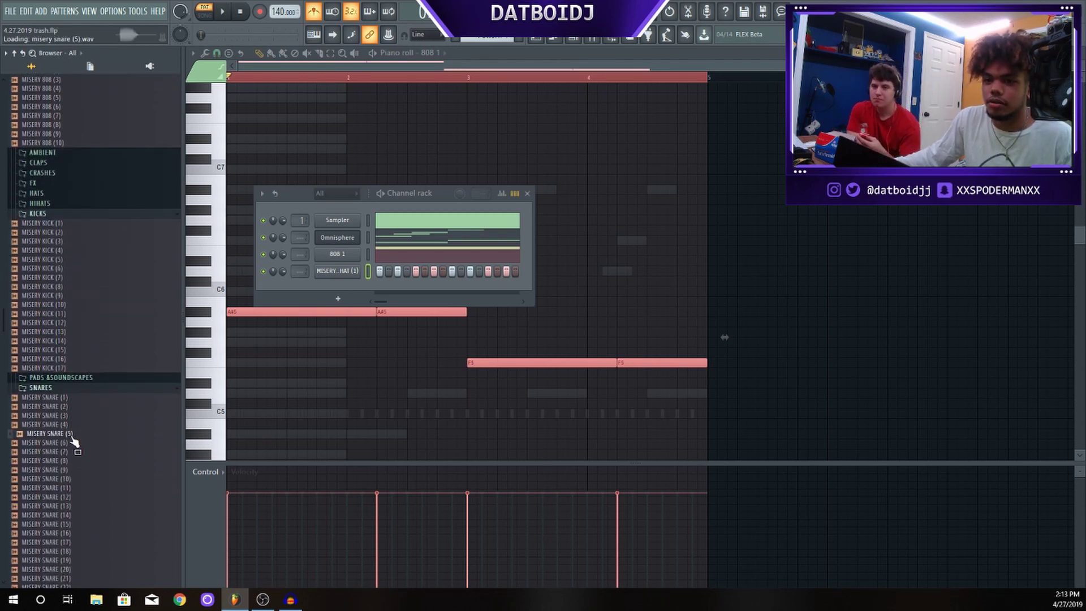
left_click(70, 470)
left_click(70, 479)
left_click(69, 488)
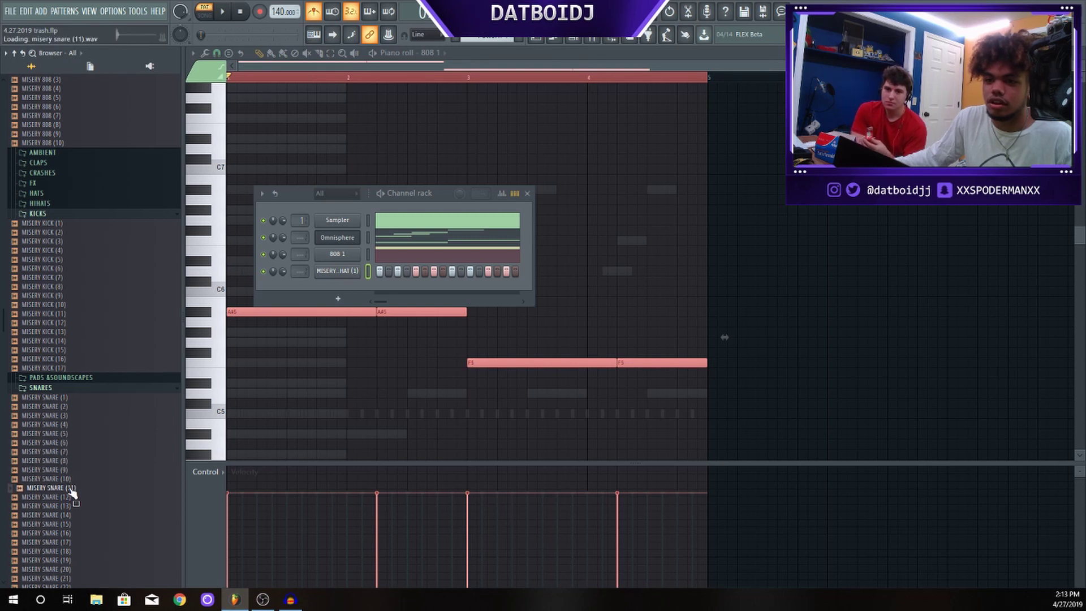
left_click(72, 506)
left_click(72, 515)
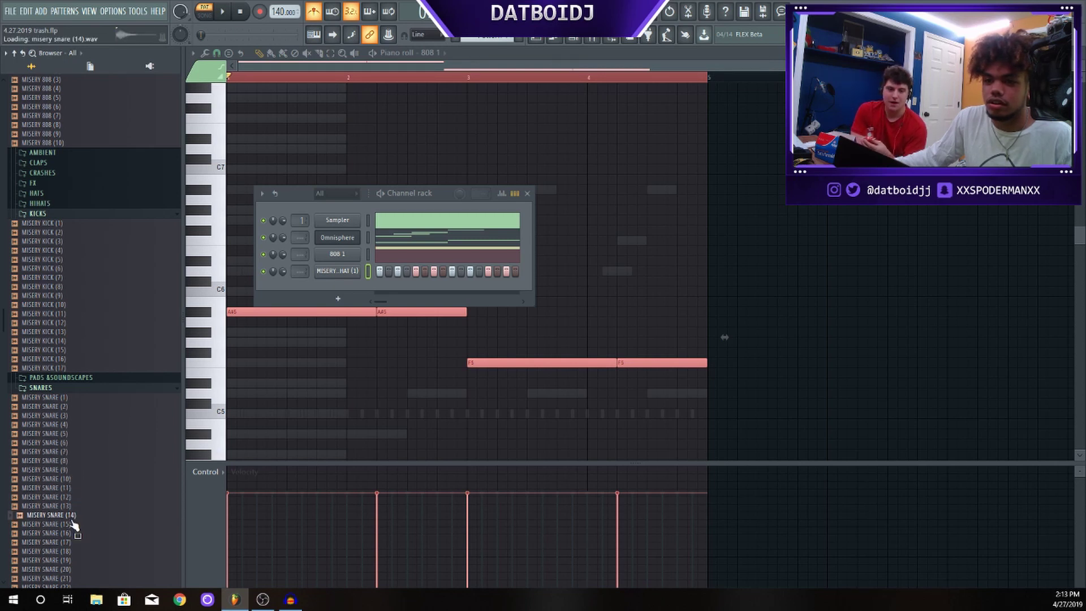
left_click(72, 525)
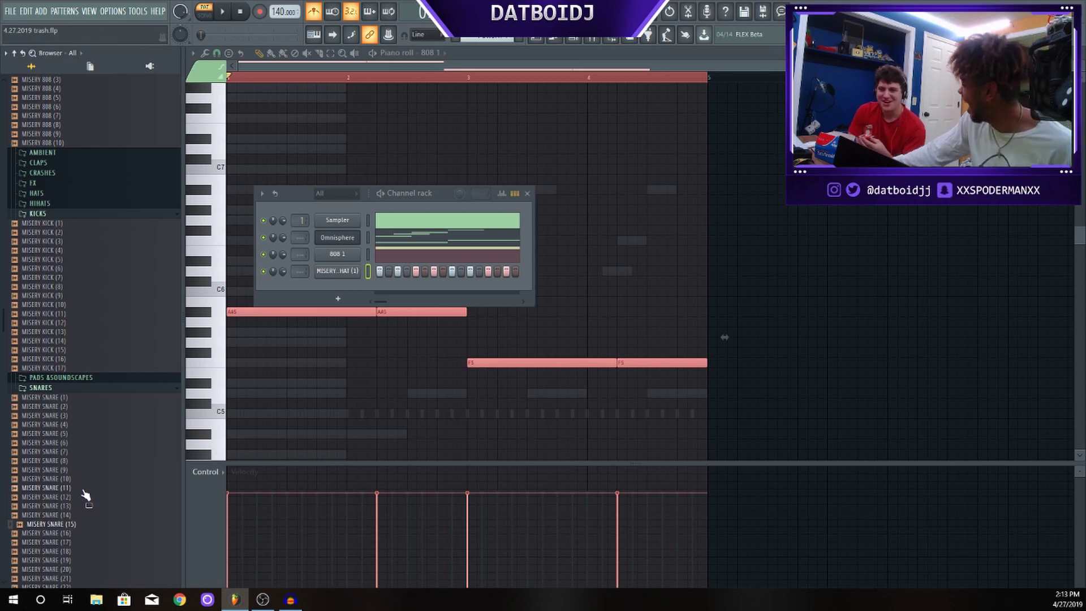
left_click(50, 397)
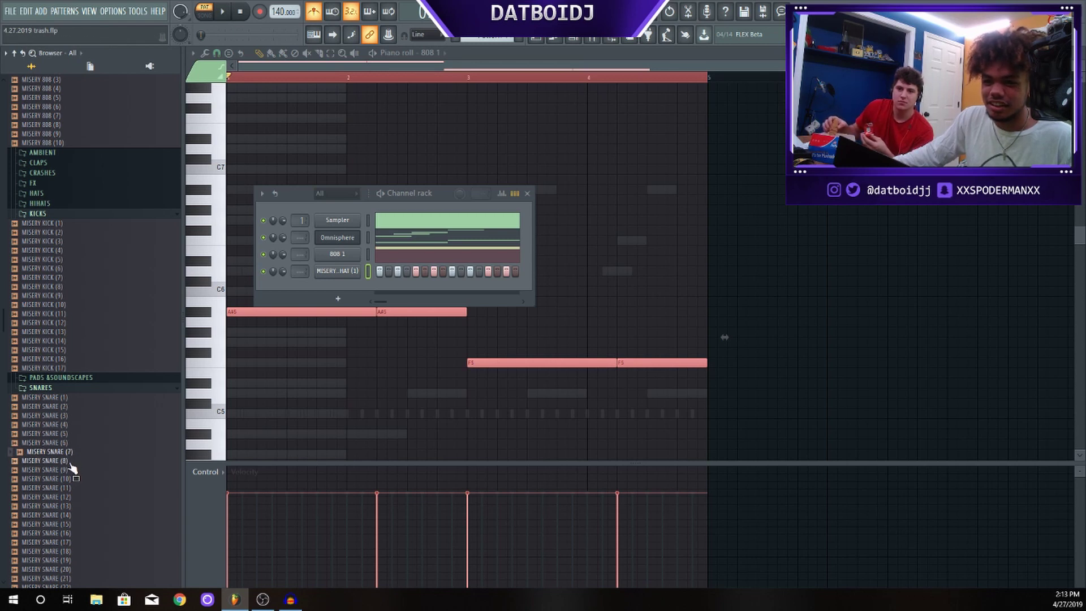
Add MISERY SNARE (5) as a new channel, widen the channel rack, and place a hit on the ninth step of all four bars
left_click(69, 435)
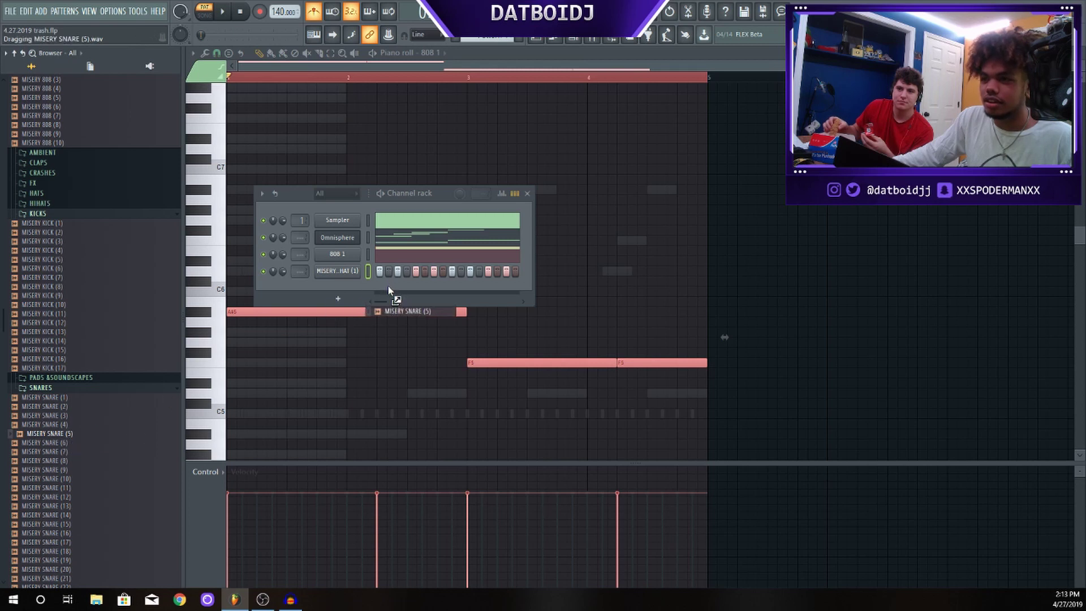
left_click_drag(388, 284, 390, 286)
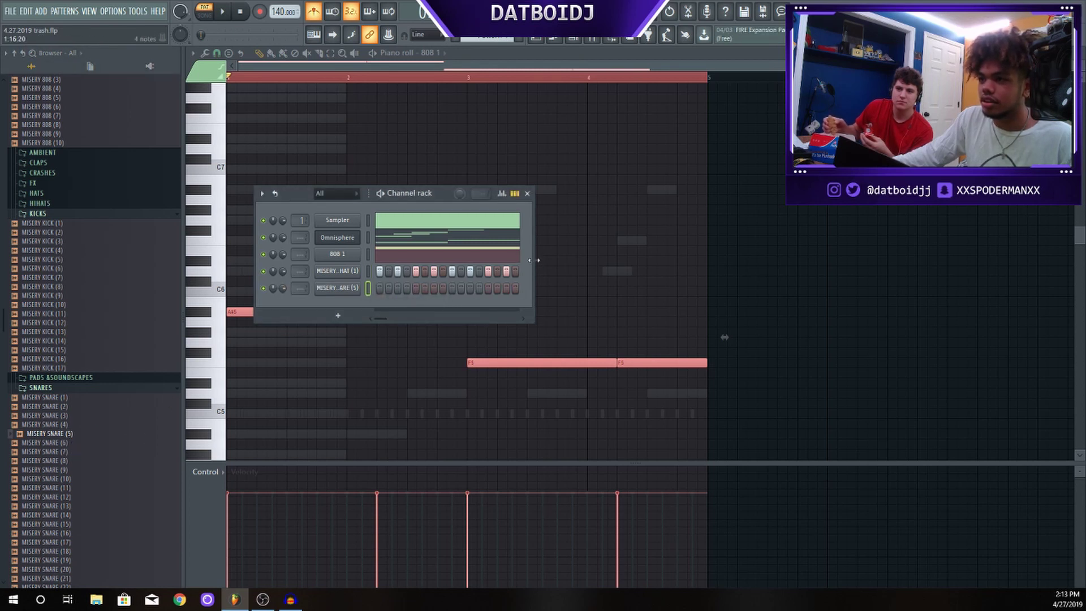
left_click_drag(533, 260, 854, 249)
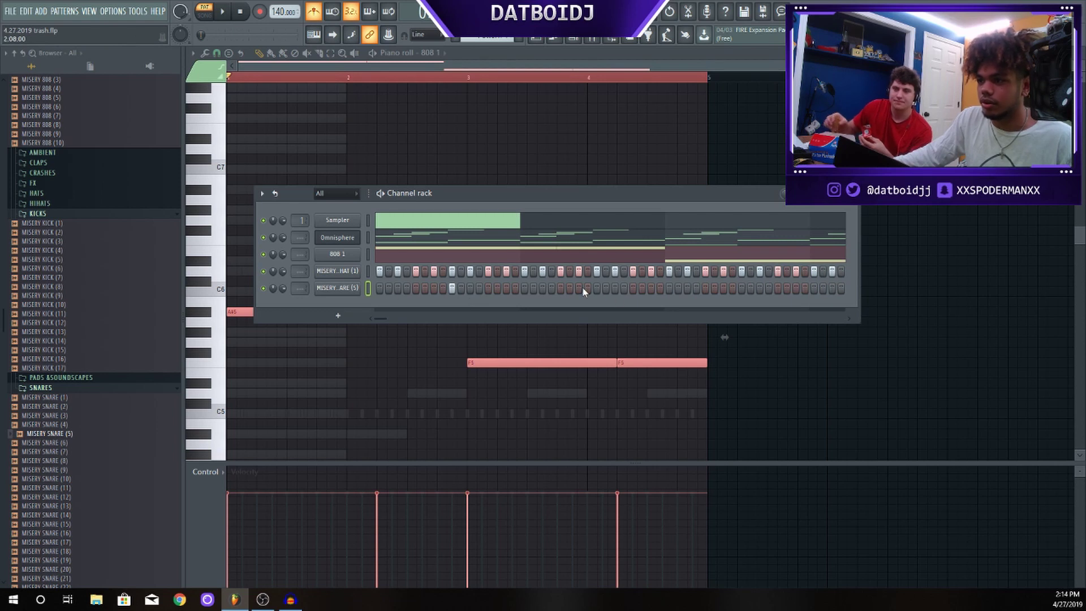
left_click(597, 288)
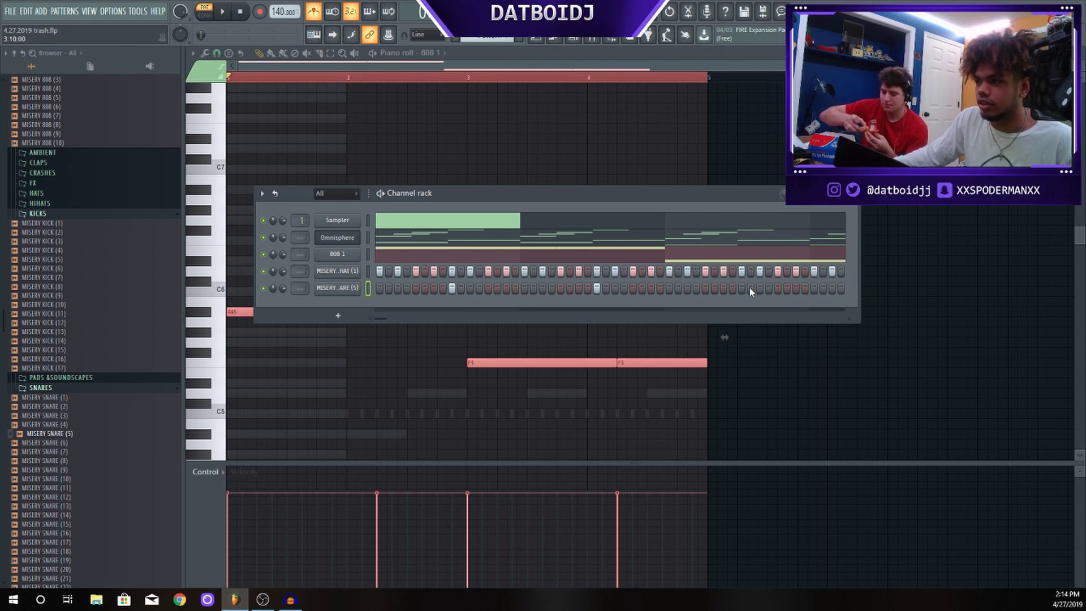
left_click_drag(380, 318, 389, 319)
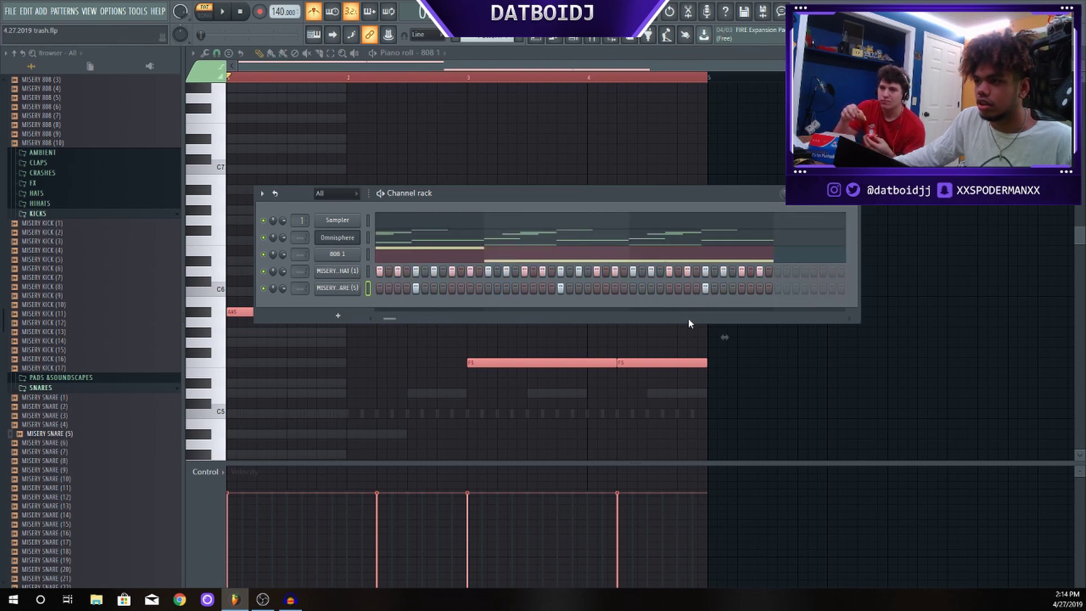
Play back the pattern to hear MISERY SNARE (5) with the melody, 808 and hi-hats
key("space")
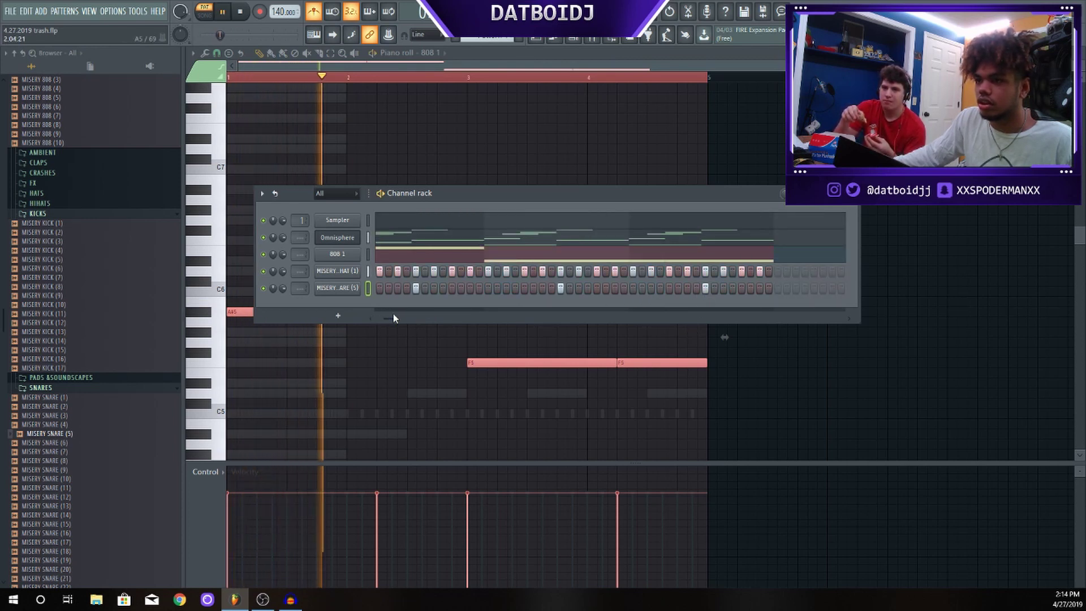
left_click_drag(386, 318, 390, 320)
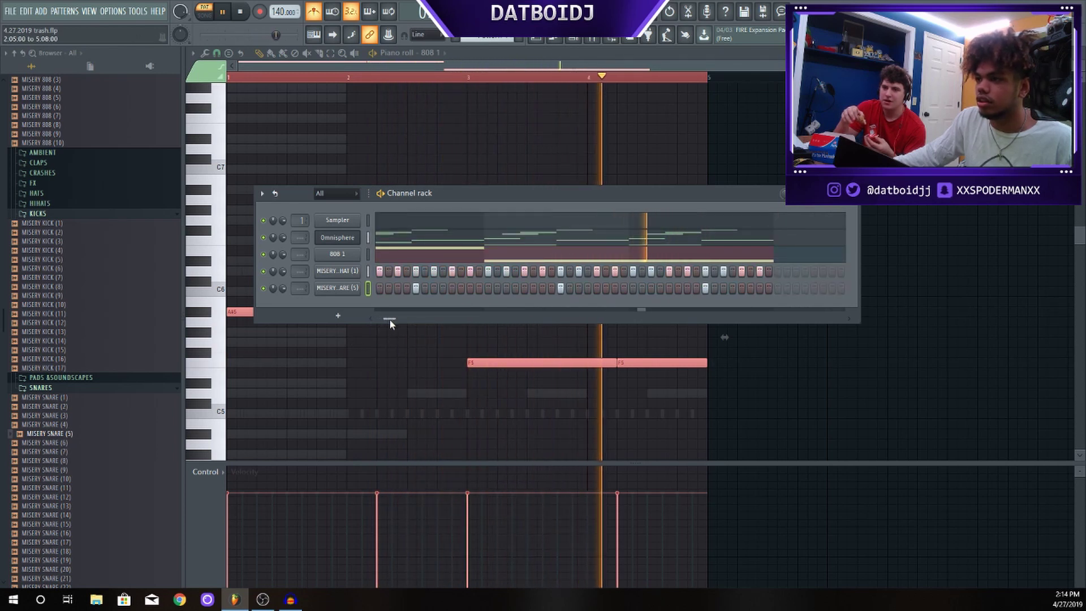
key("space")
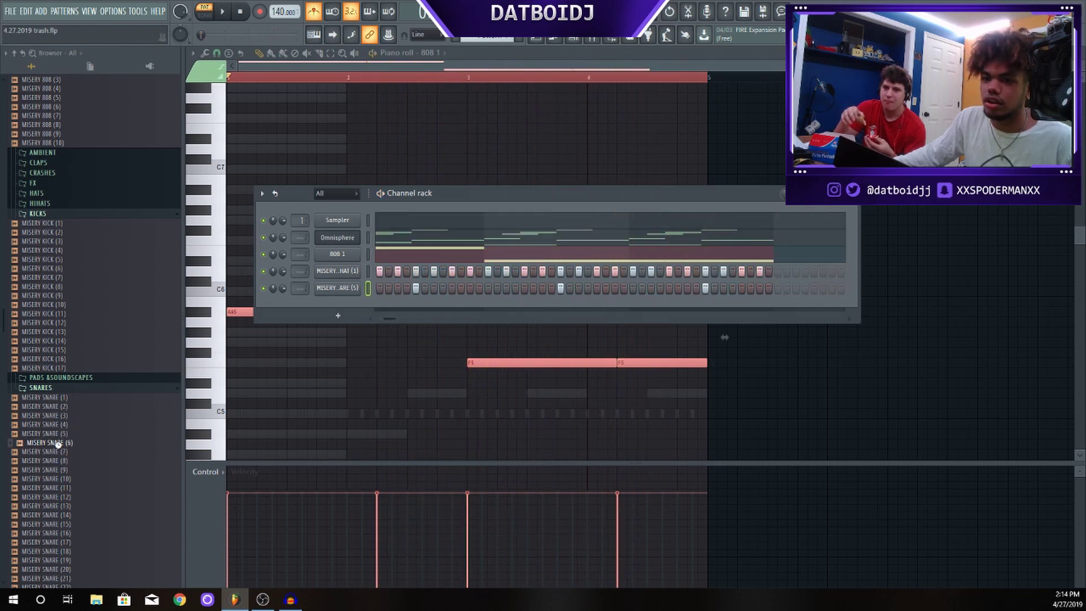
Audition more snares, replace the snare channel's sample with MISERY SNARE (11), and play back the pattern
key("Down")
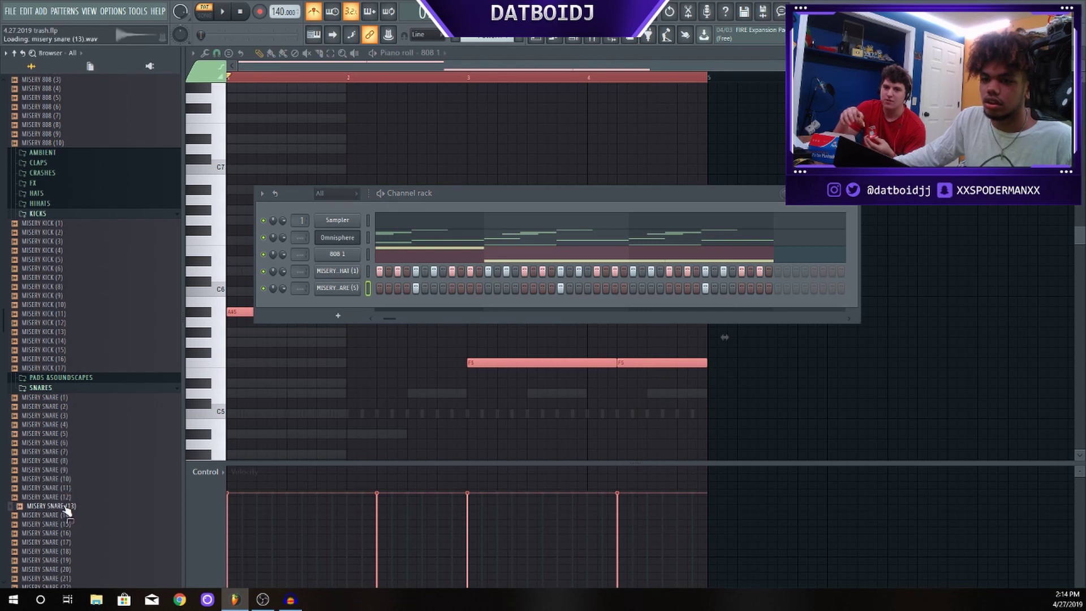
left_click_drag(289, 323, 348, 292)
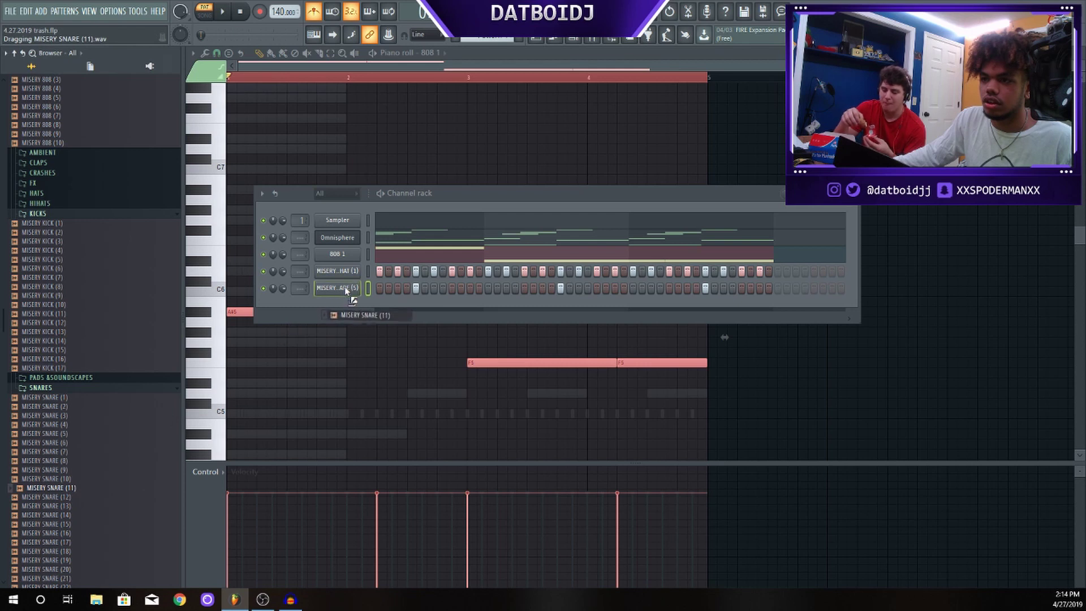
key("space")
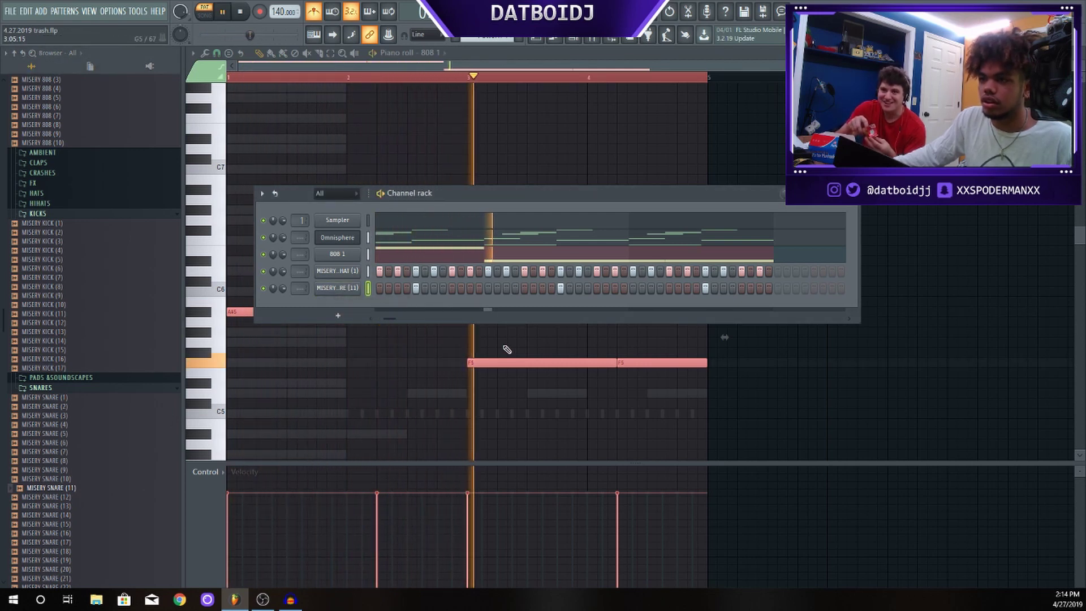
key("space")
Audition the remaining MISERY snares and add MISERY SNARE (23) as a new channel
scroll(62, 523, "down", 2)
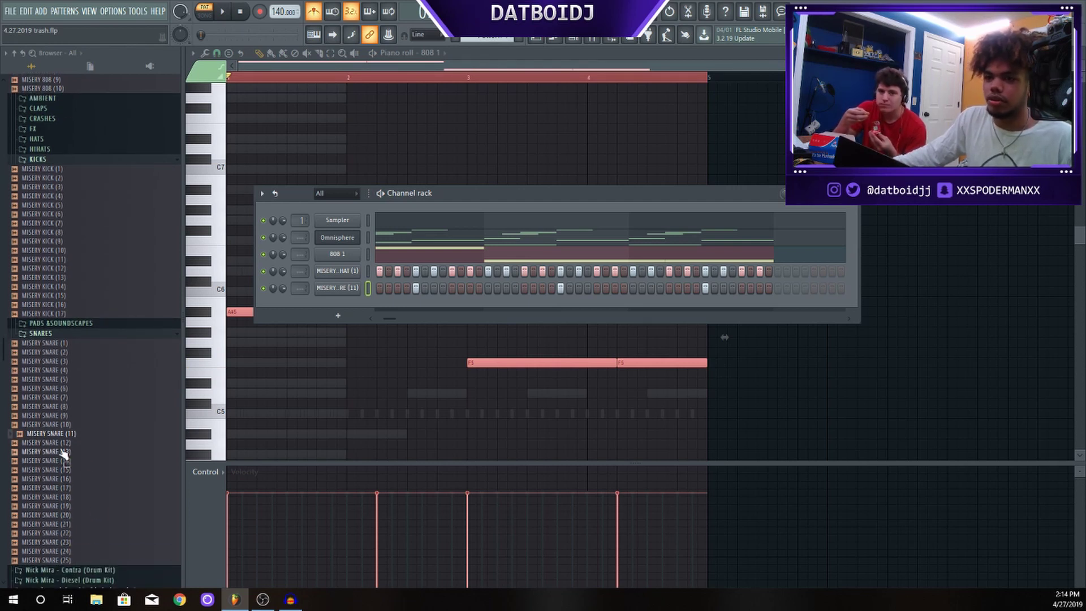
left_click(79, 499)
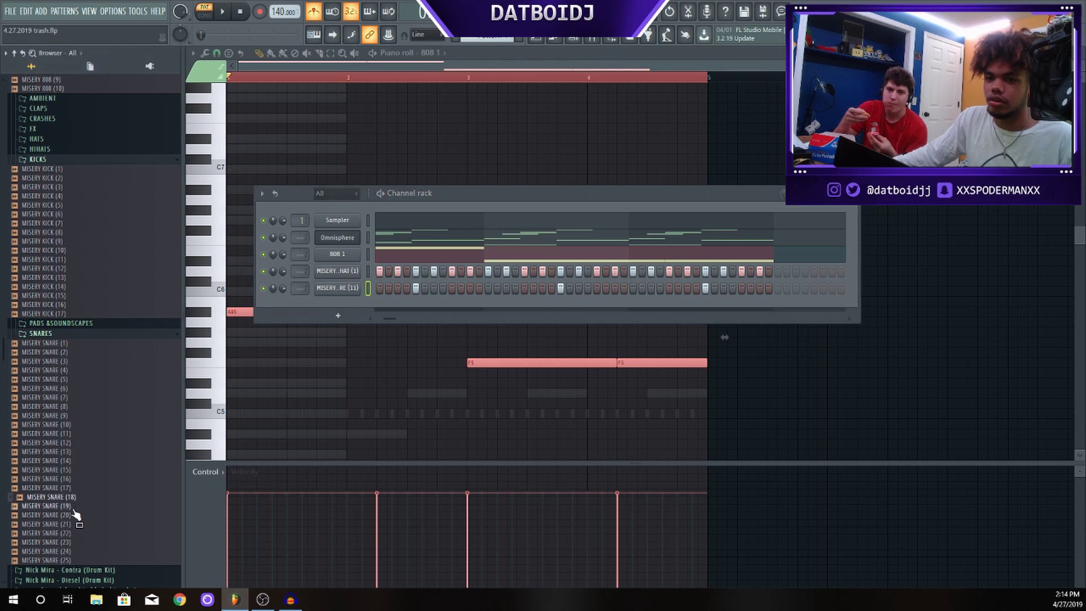
left_click(78, 543)
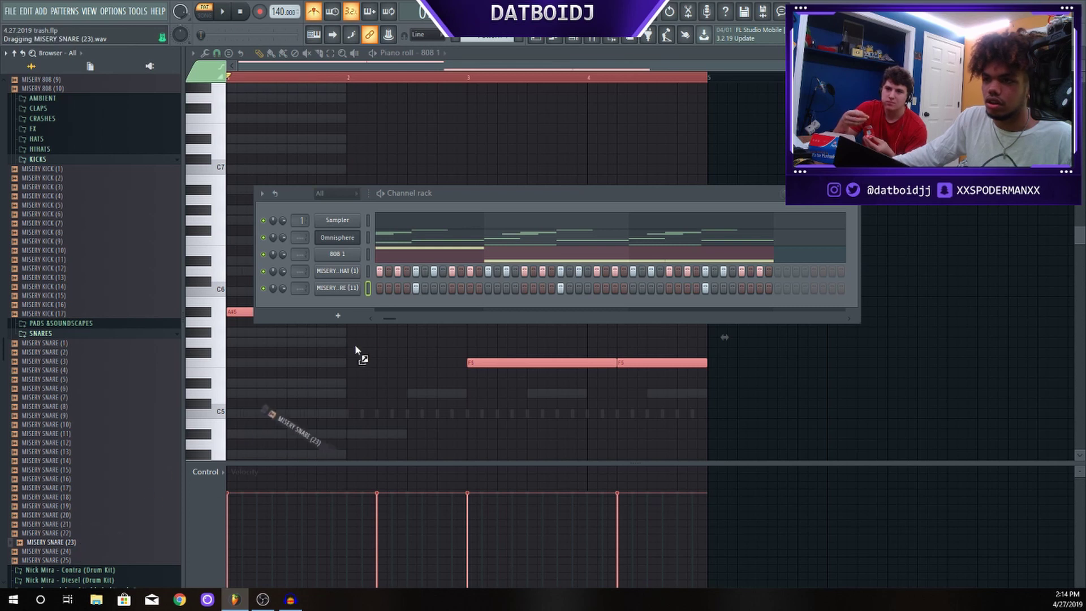
left_click_drag(396, 309, 342, 332)
Place MISERY SNARE (23) hits on the third step of bar 2, the fifteenth step of bar 3 and the third step of bar 4
key("space")
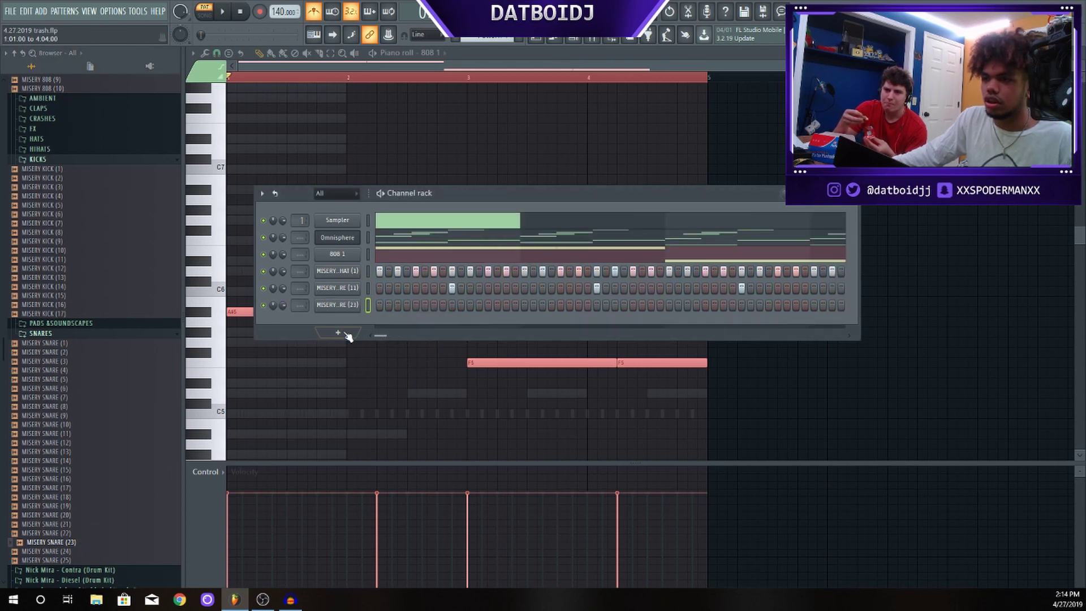
left_click(534, 306)
key("space")
left_click(542, 305)
key("space")
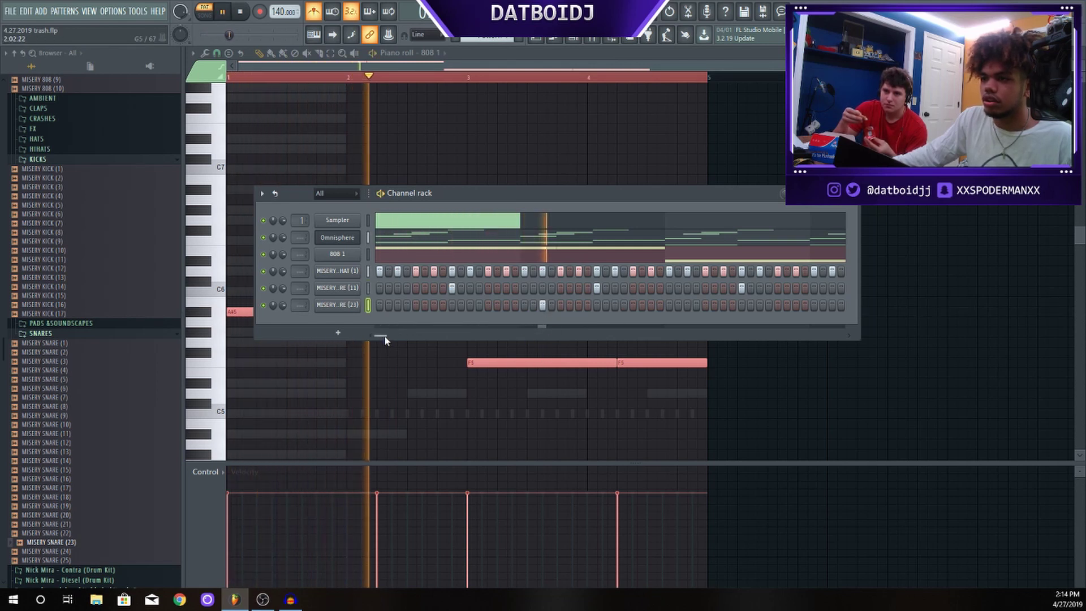
left_click_drag(377, 336, 397, 340)
left_click(570, 306)
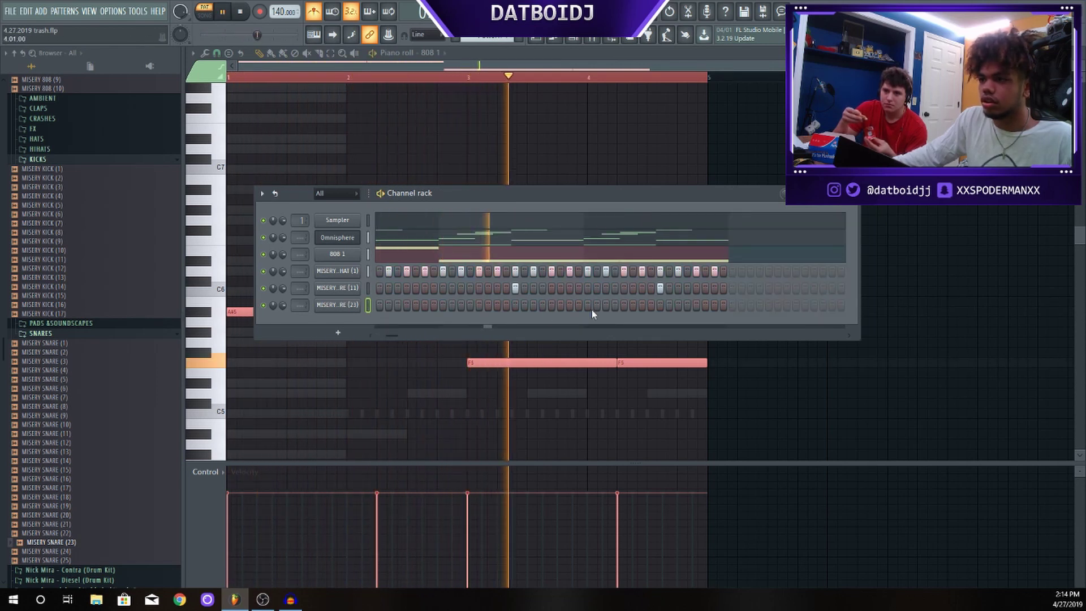
left_click(606, 306)
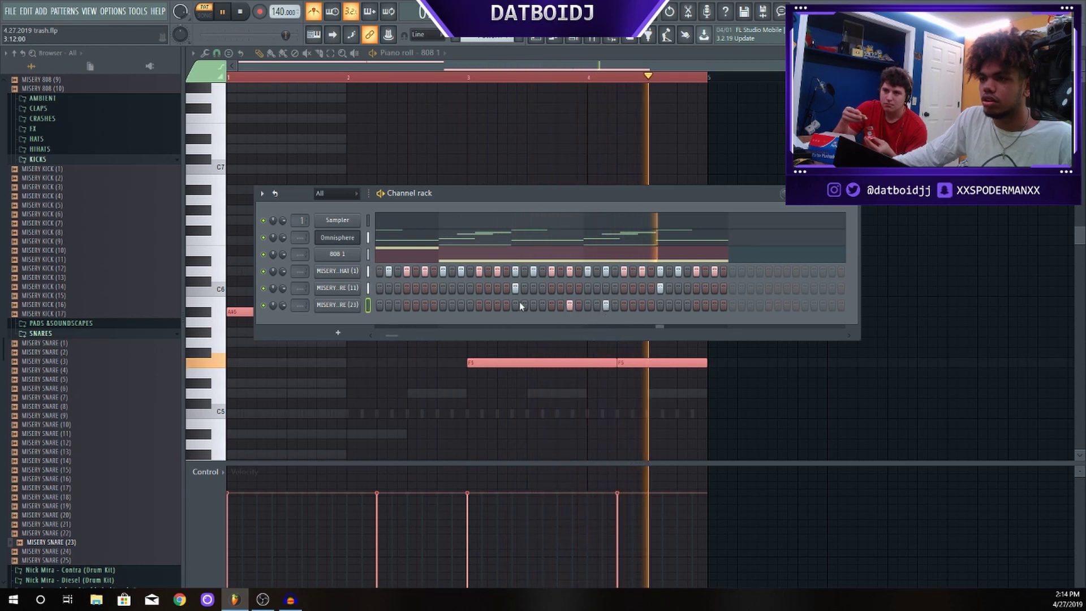
Play back the pattern with both snare channels
key("space")
key("space")
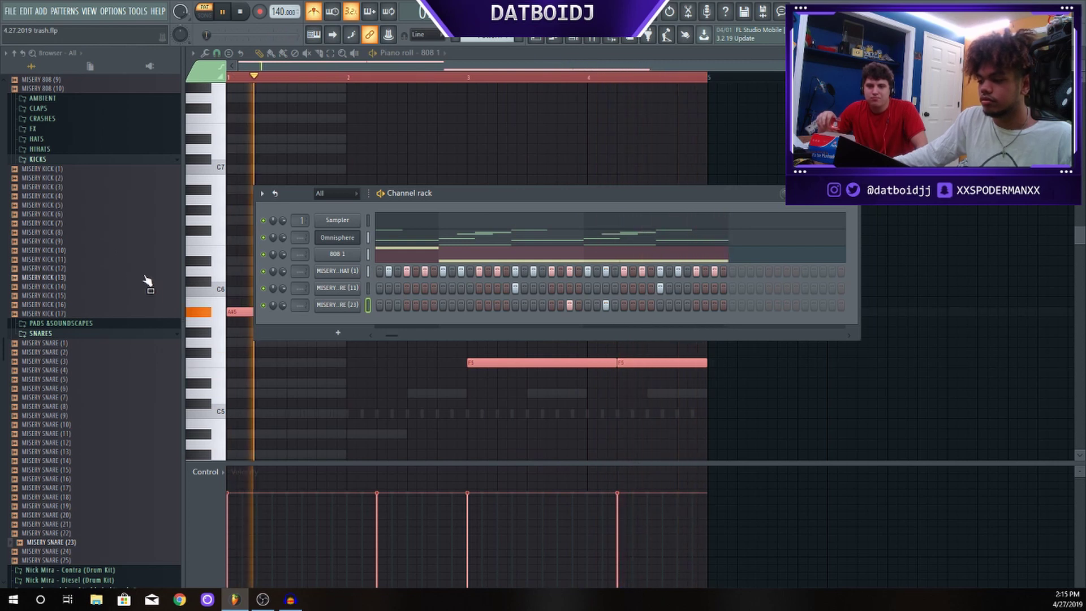
key("space")
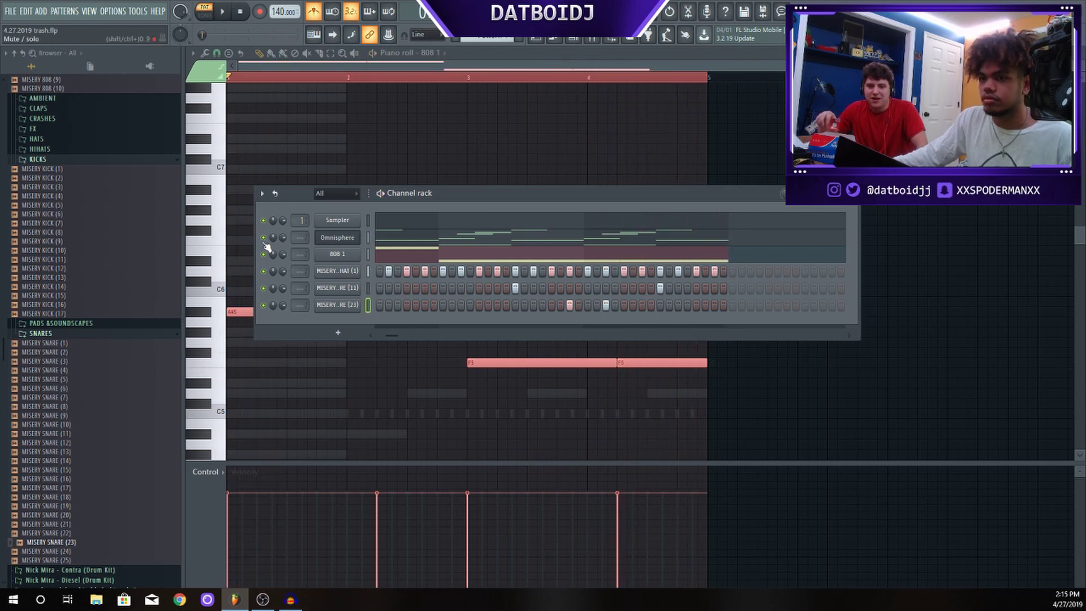
Audition the kick samples in the MISERY DRUM KIT VOL.1 KICKS folder and compare the first four again
left_click(79, 169)
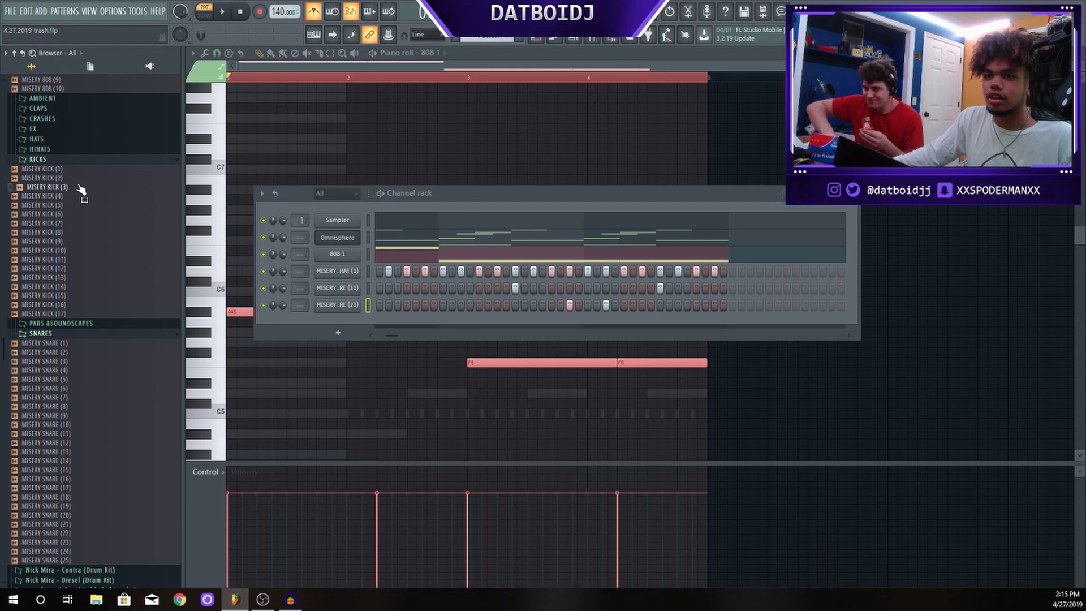
left_click(80, 196)
left_click(80, 206)
left_click(80, 214)
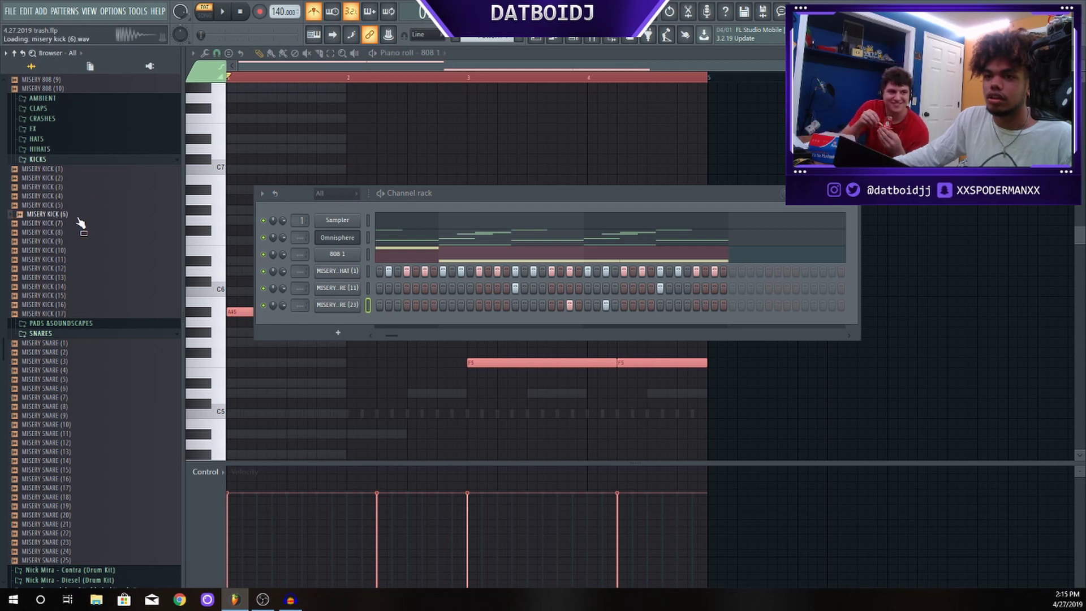
key("Down")
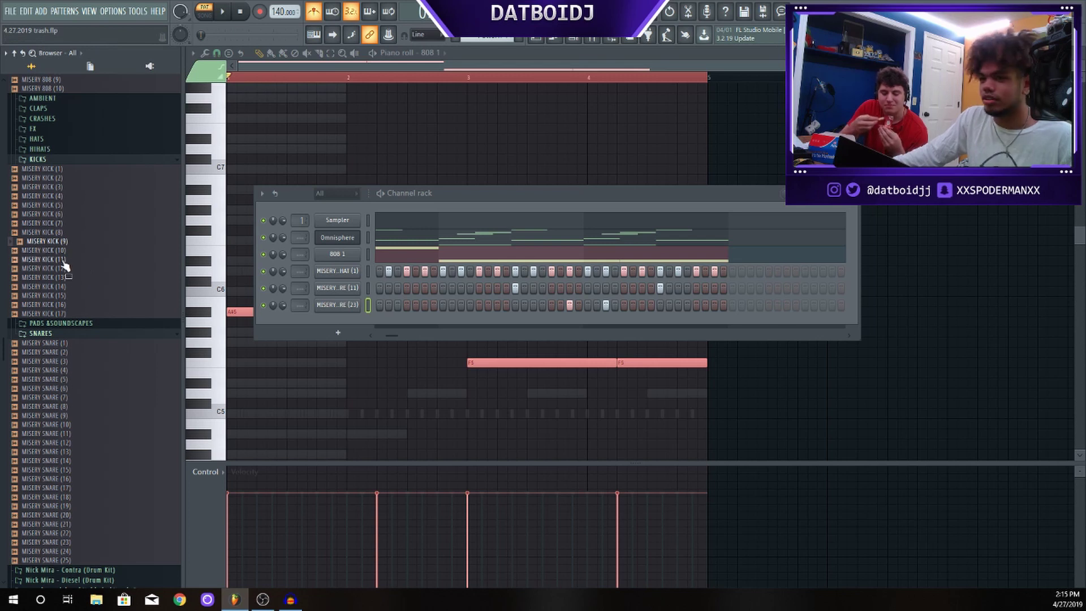
key("Down")
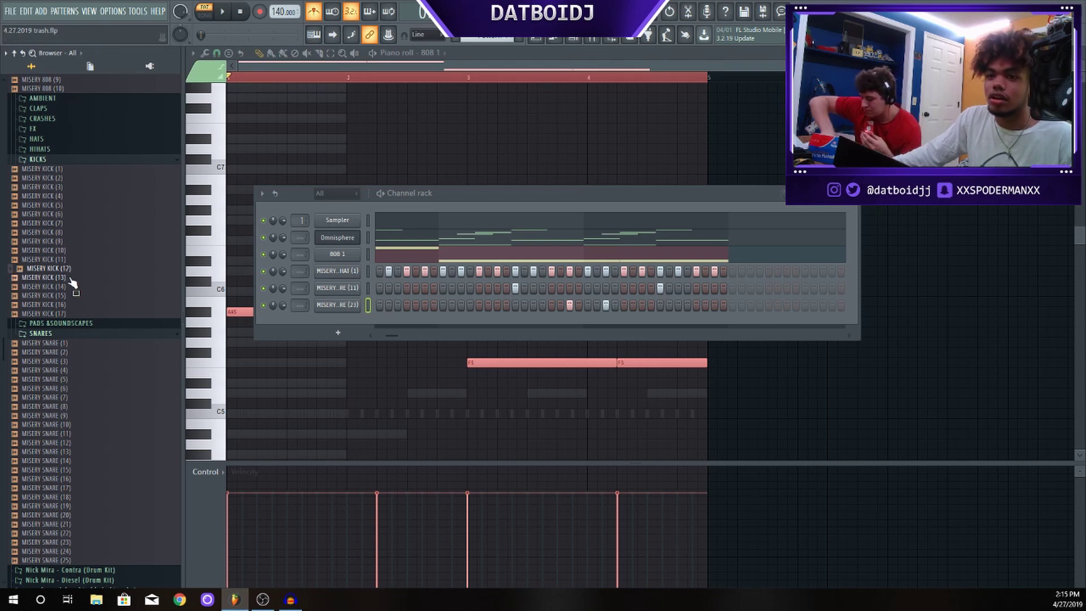
key("Down")
key("Down")
key("Down")
key("Down")
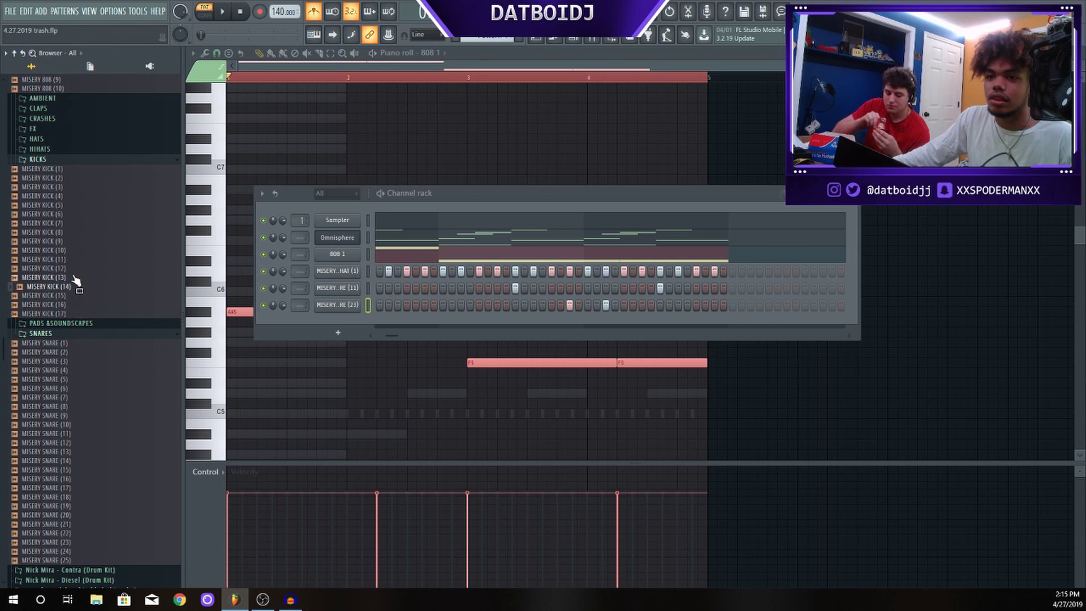
key("Up")
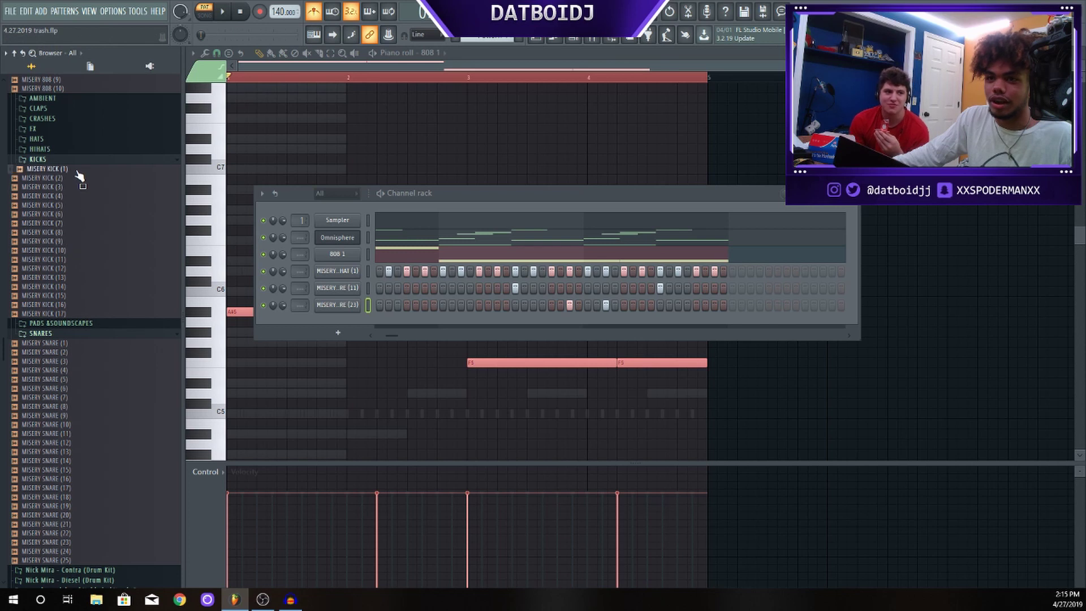
key("Down")
key("Down")
key("Down")
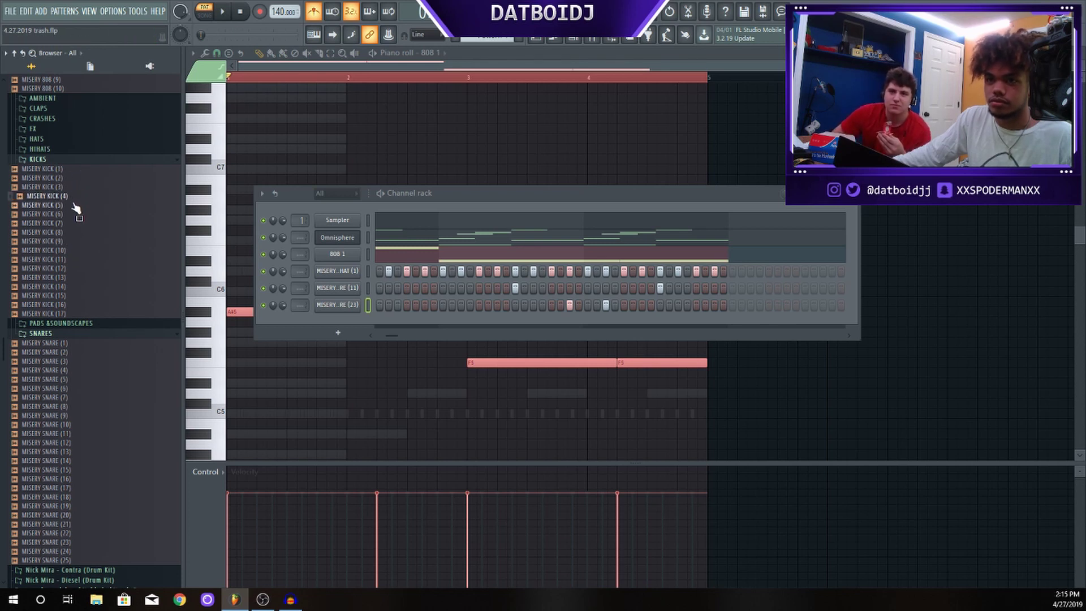
Add the MISERY KICK (3) sample as a new channel in the channel rack
key("Up")
key("Up")
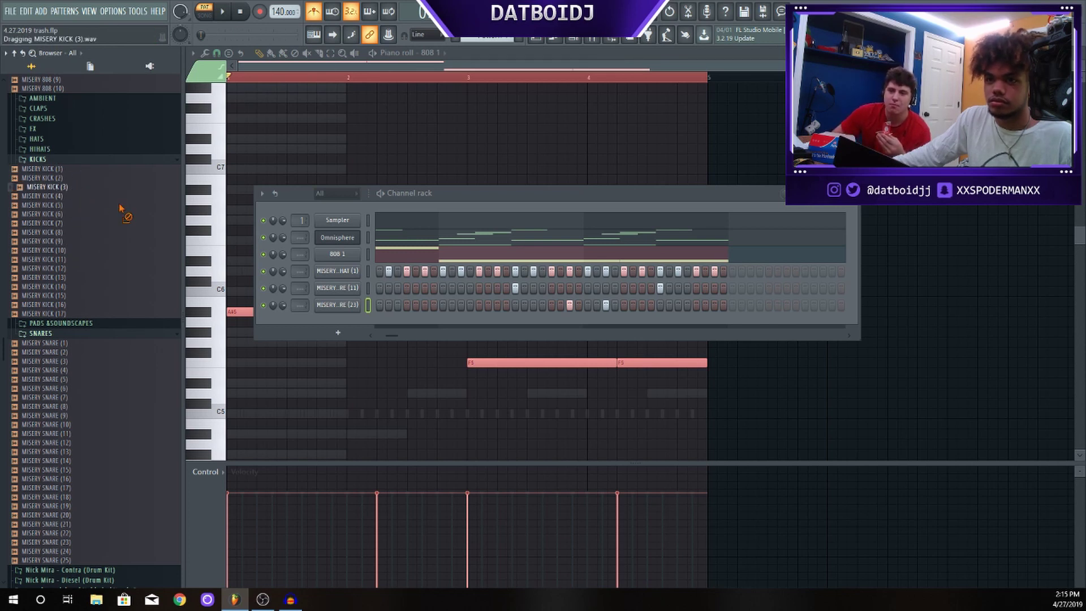
left_click_drag(121, 208, 352, 354)
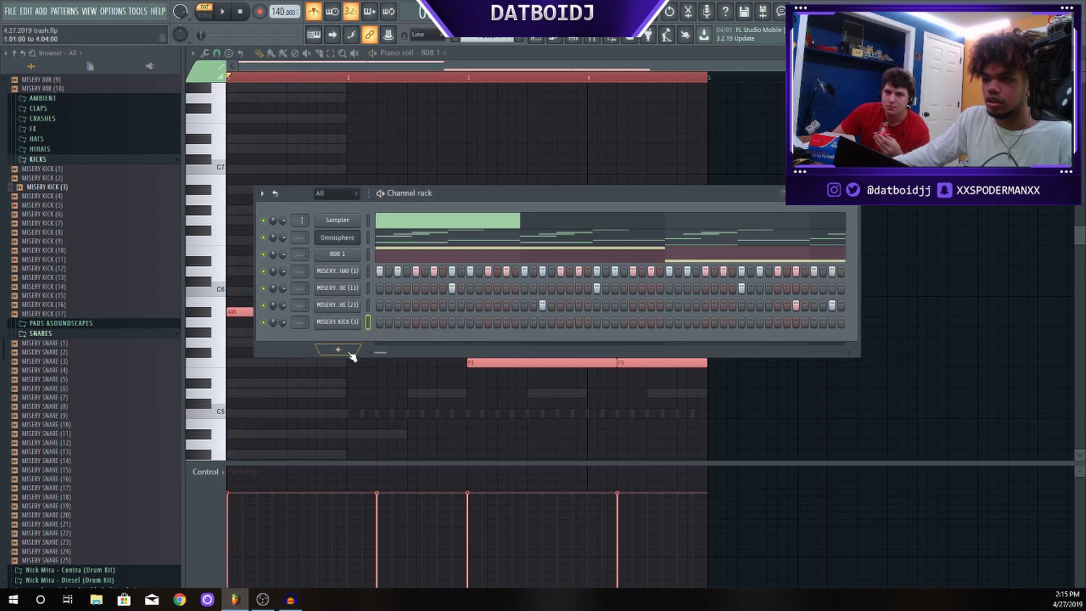
Place MISERY KICK (3) hits on steps 1, 21 and 33 of the pattern and a MISERY SNARE (11) hit on step 21, checking by playback
left_click(382, 322)
key("space")
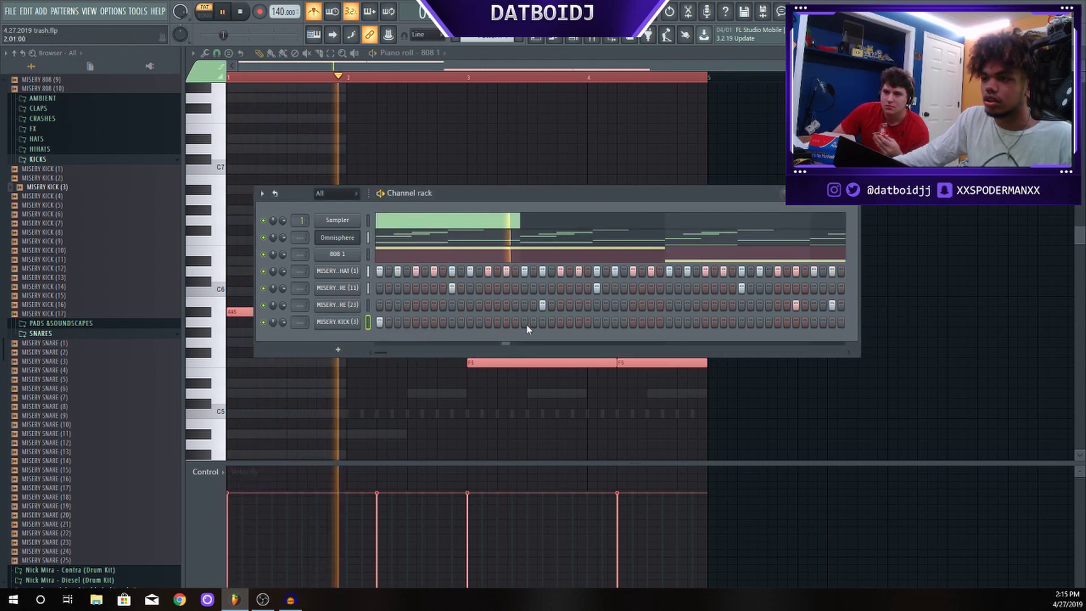
key("space")
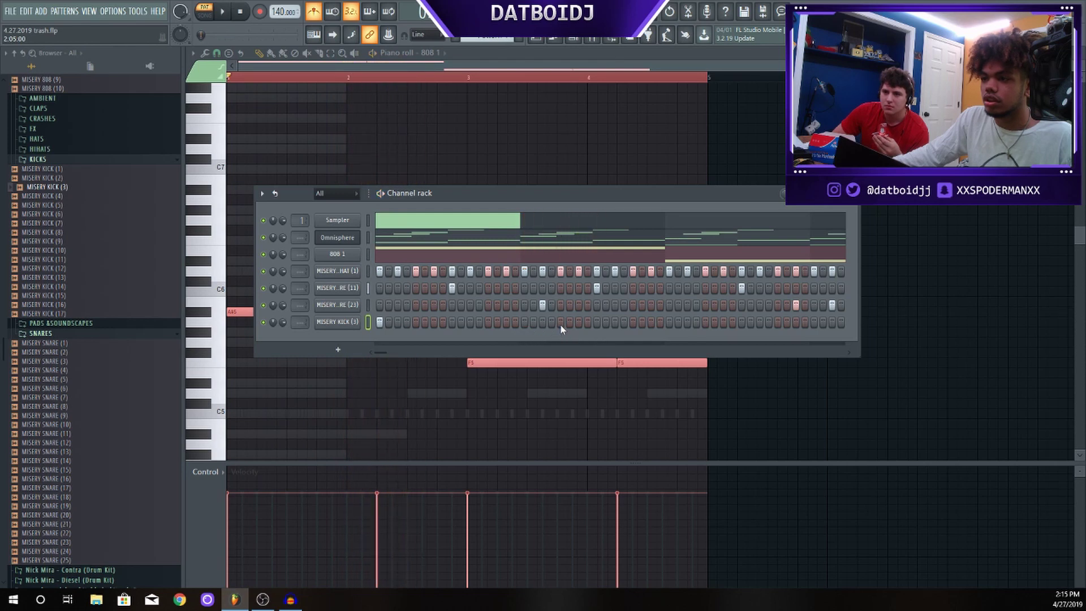
left_click(560, 322)
key("space")
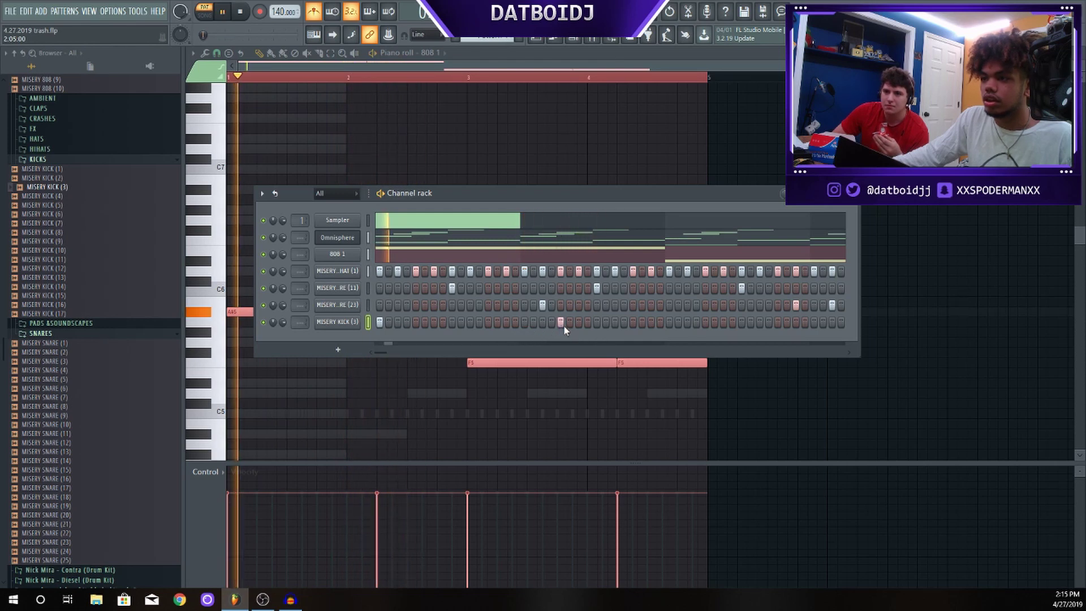
left_click(560, 288)
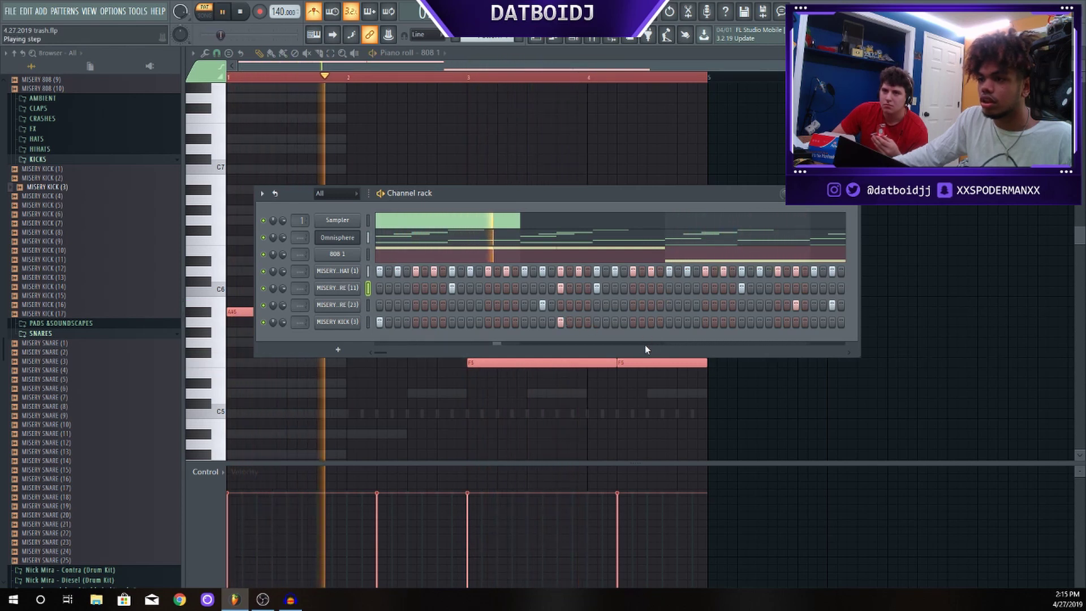
left_click(669, 322)
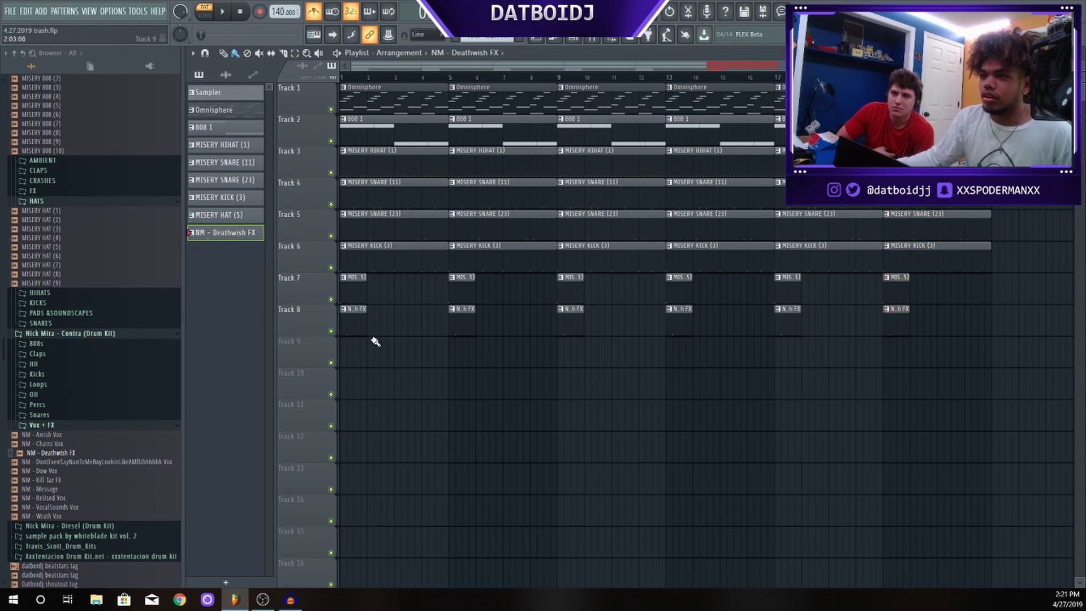
Delete the hi-hat, snare, kick, hat and FX clips in bars 1–4 and play the arrangement in song mode
left_click_drag(369, 342, 371, 178)
key("Delete")
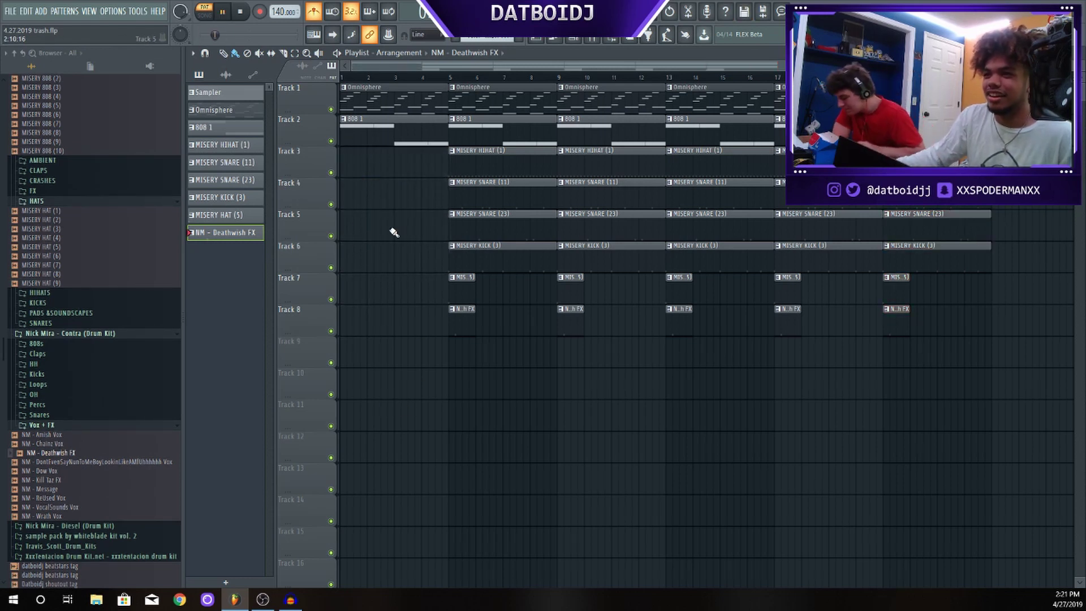
left_click(212, 18)
key("space")
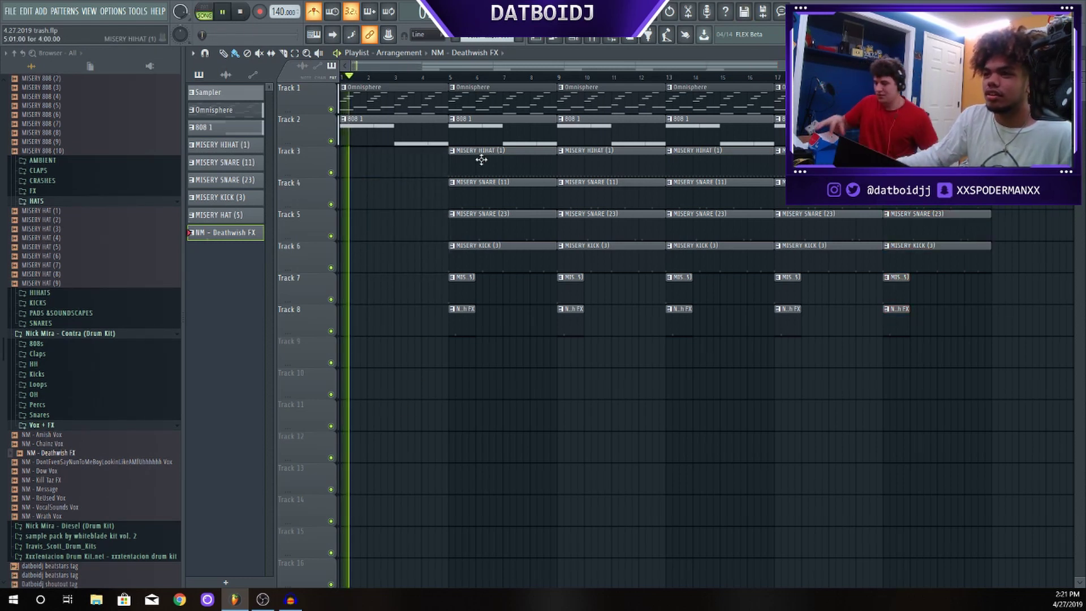
Delete the snare, kick, hat and FX clips in bars 5–8 and the 808 1 clips in bars 1–8, and stop playback
left_click_drag(483, 202, 460, 368)
key("Delete")
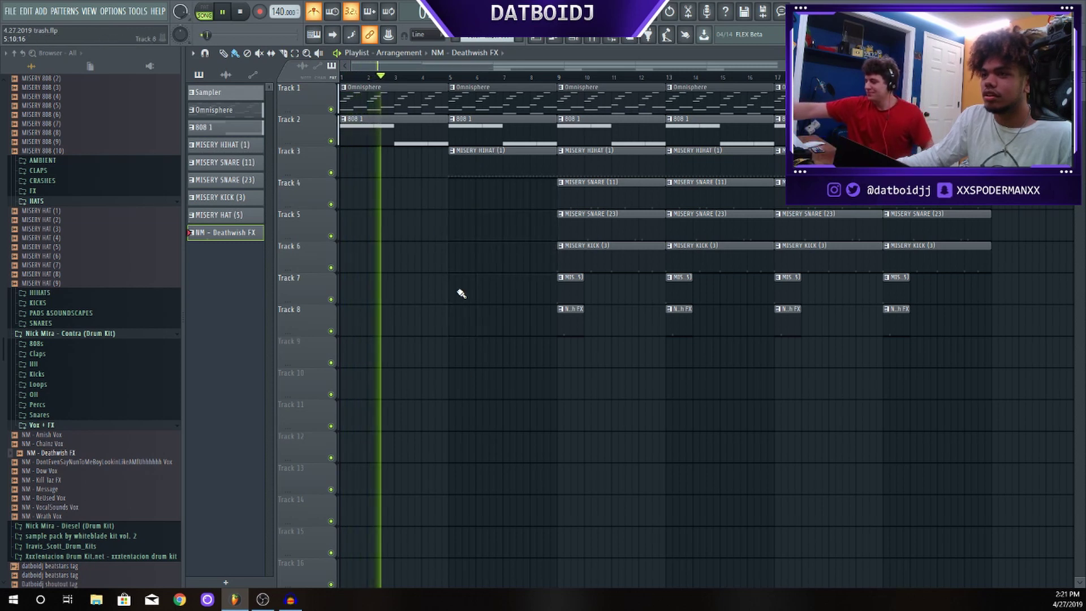
left_click_drag(447, 138, 342, 122)
key("Delete")
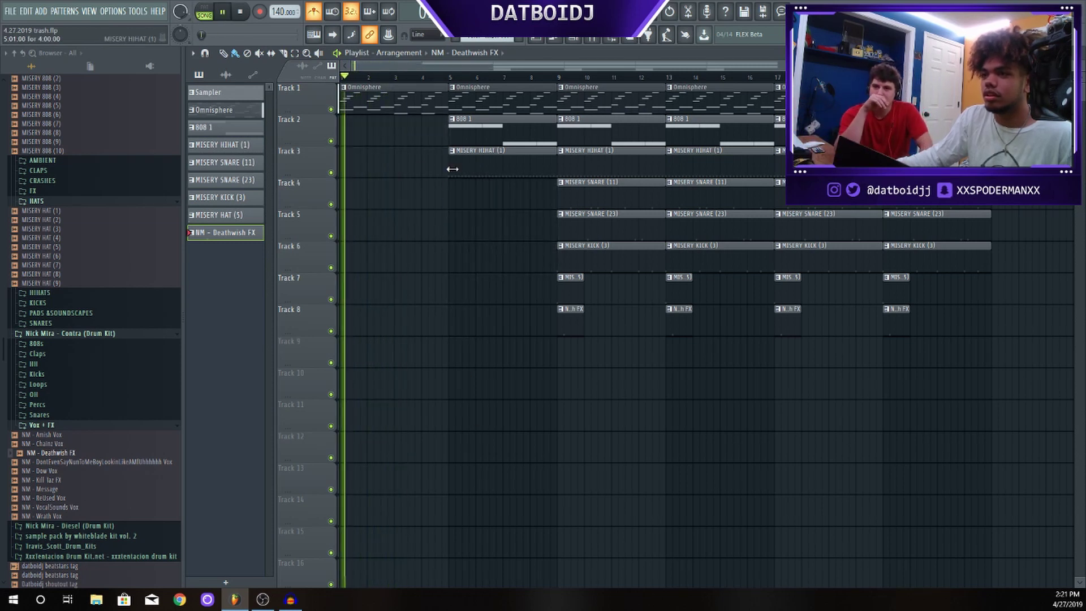
right_click(484, 136)
key("space")
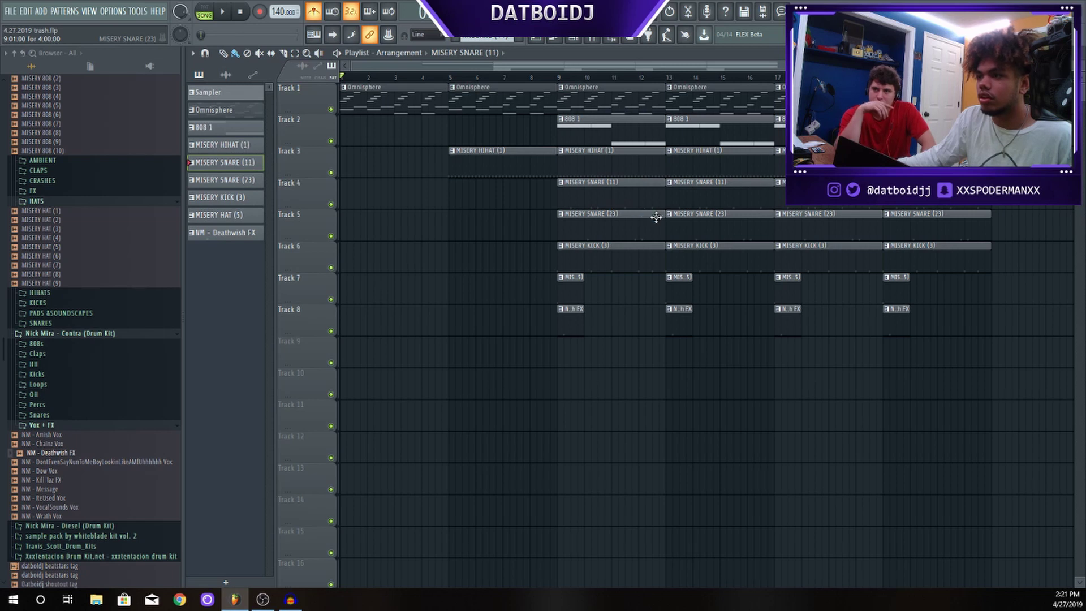
left_click_drag(618, 207, 493, 184)
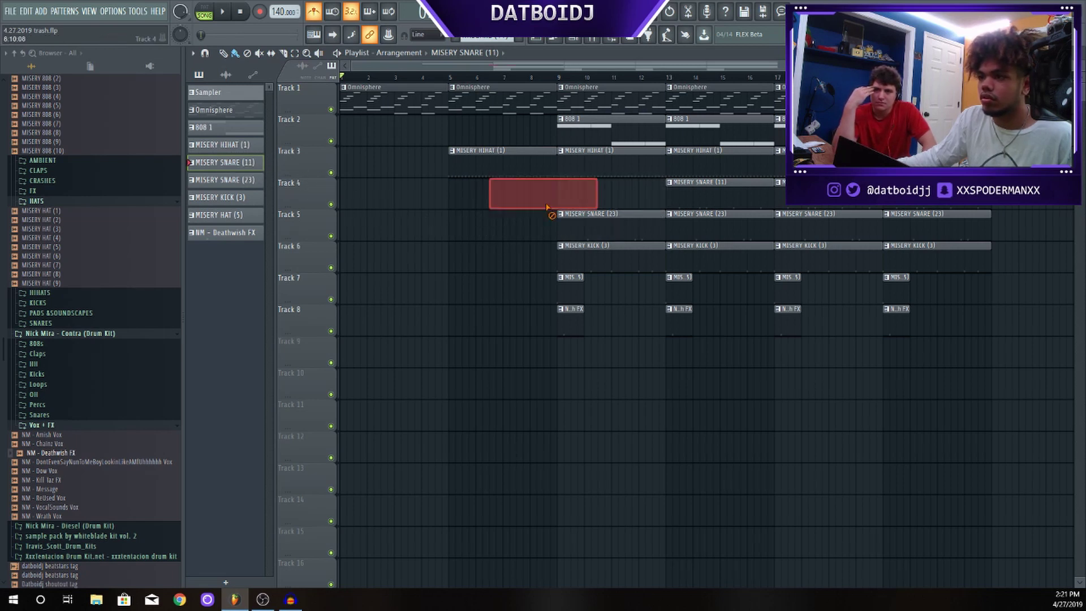
right_click(547, 205)
left_click_drag(225, 179, 481, 208)
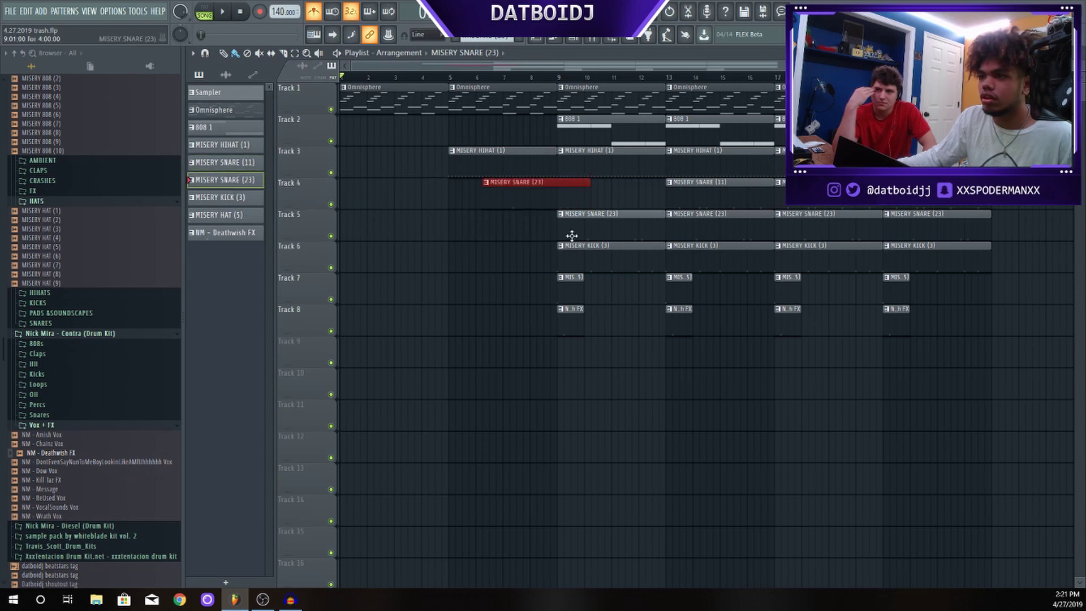
right_click(536, 200)
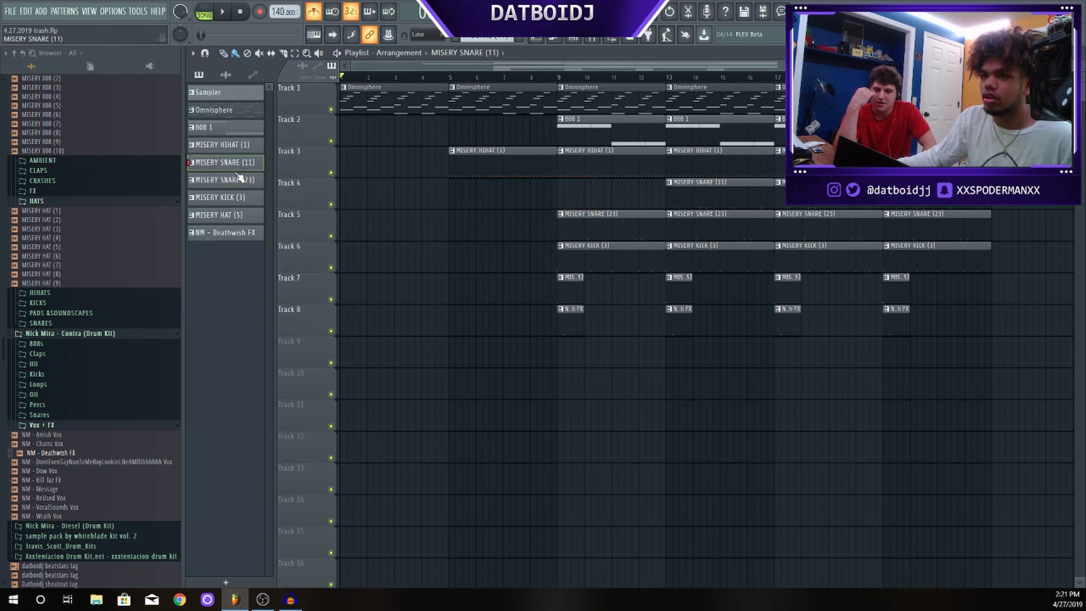
Place MISERY SNARE (11) clips on Track 4 at bars 5 and 9
left_click_drag(238, 164, 453, 199)
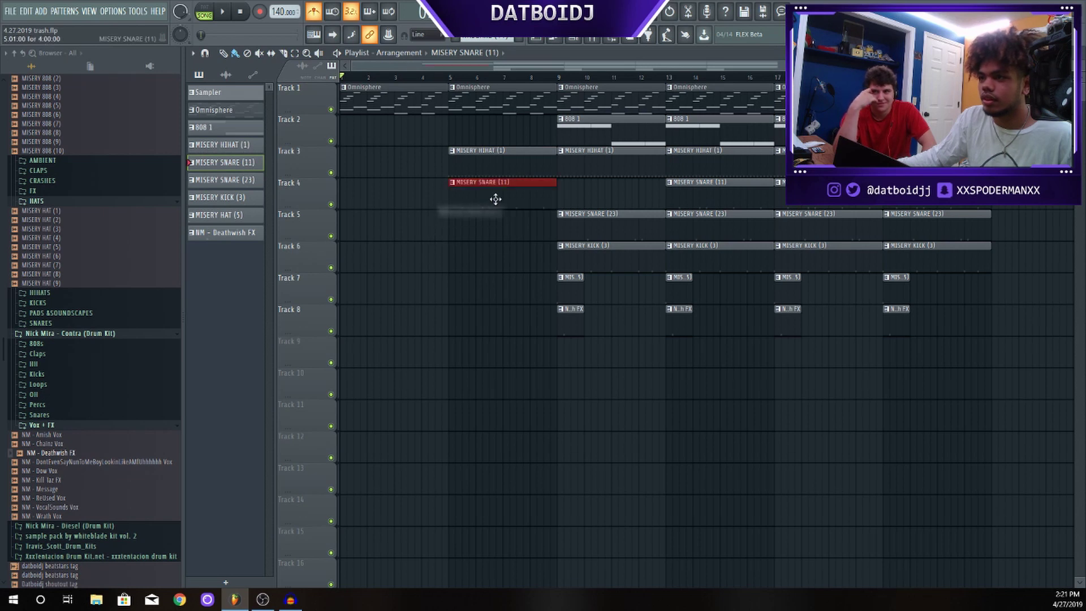
left_click(563, 197)
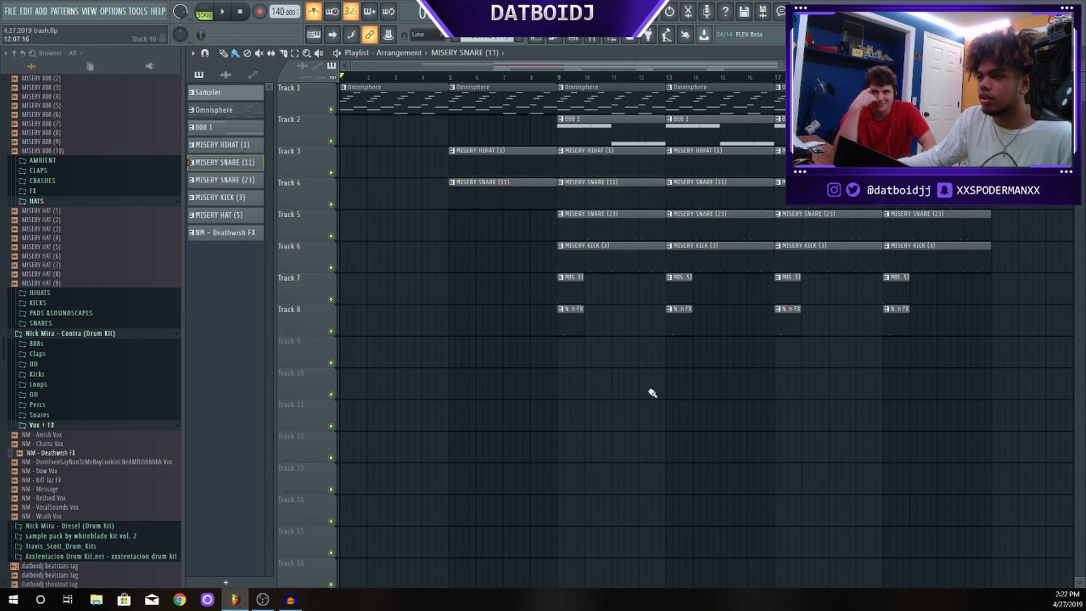
Remove the MISERY SNARE (11) hit on the fifth step of bar 2 from its pattern
double_click(502, 201)
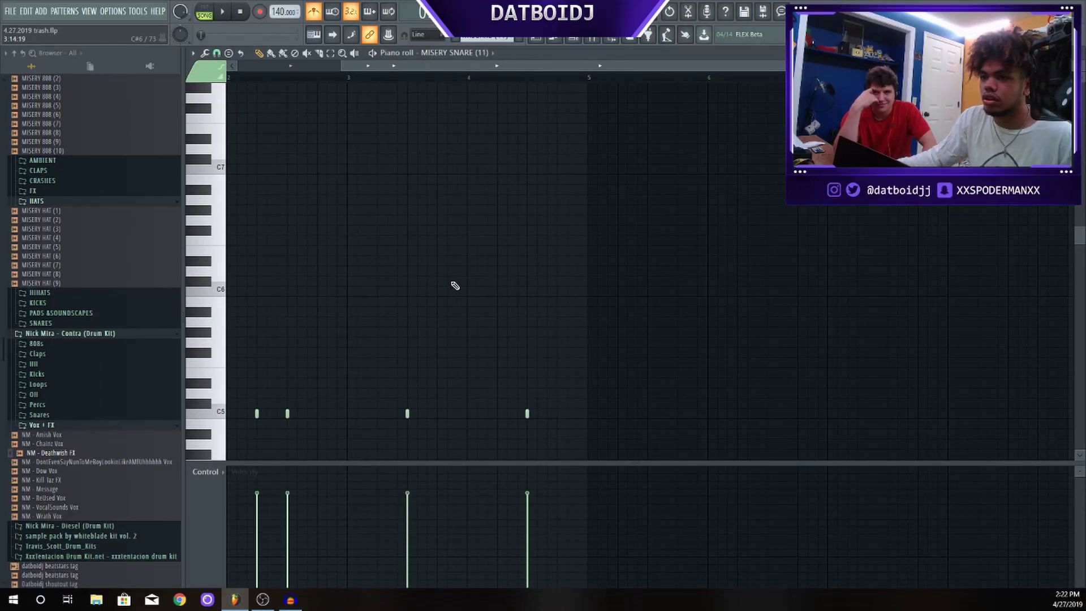
key("F6")
key("F6")
key("F6")
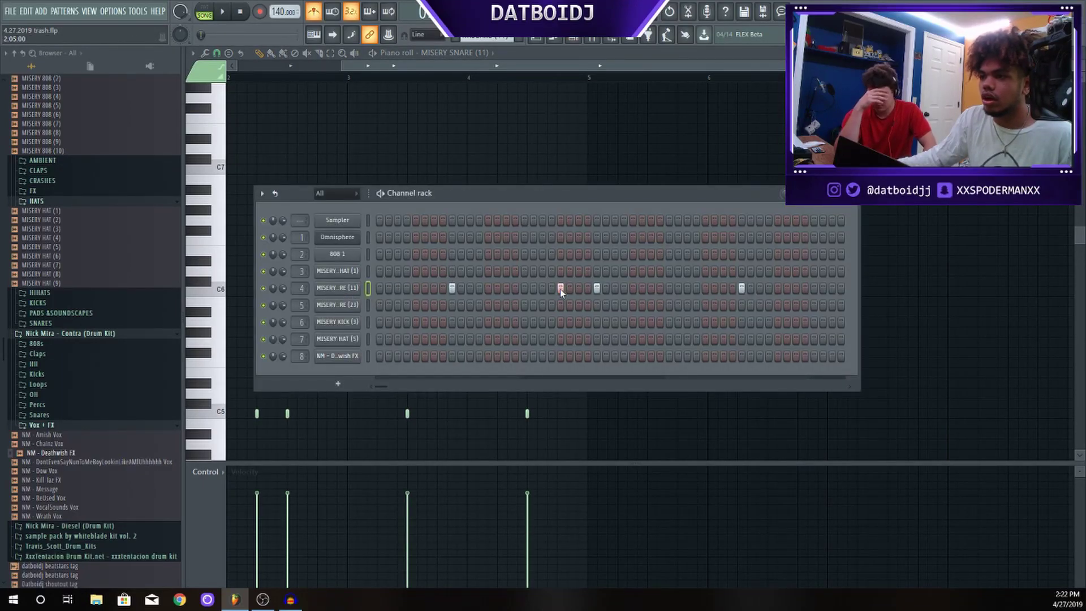
key("F6")
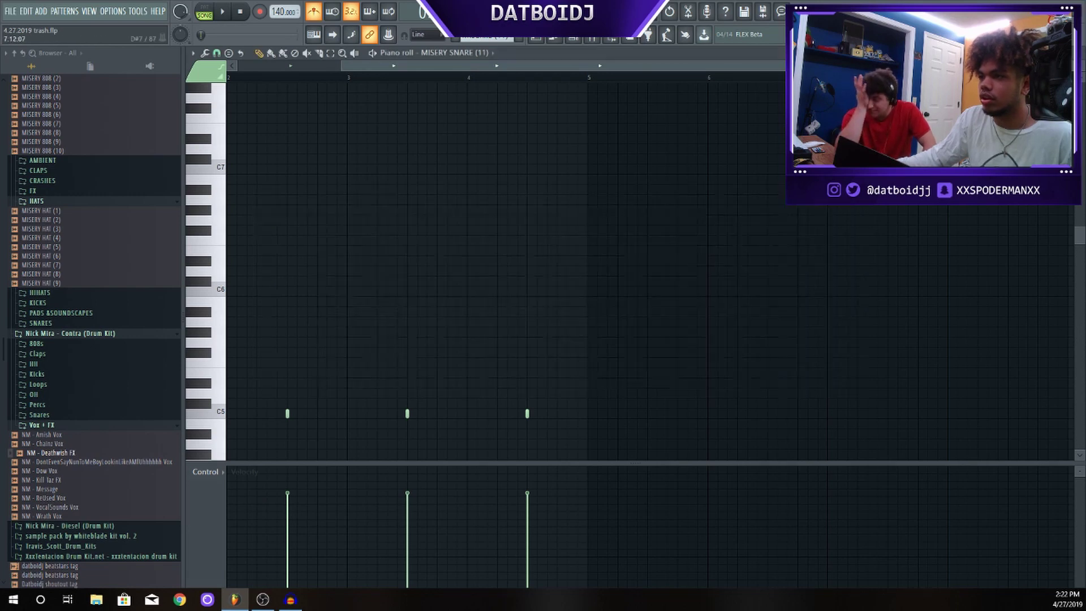
Delete the 808, MISERY HAT (5) and Deathwish FX clips in bars 17–24 and the hi-hat and MISERY SNARE (23) clips in bars 17–20
key("F5")
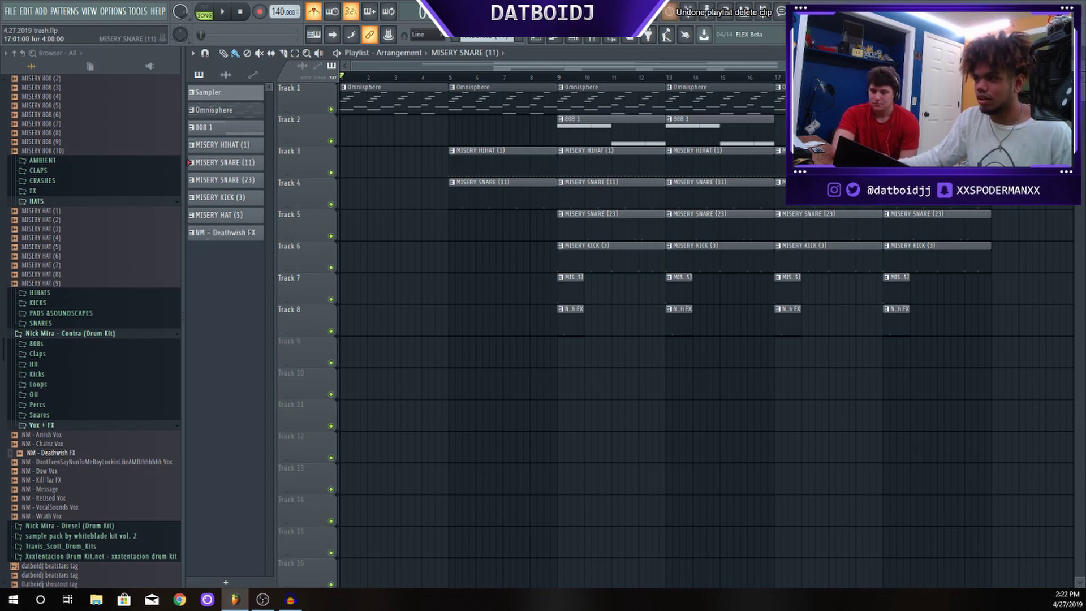
key("ctrl+z")
right_click(833, 236)
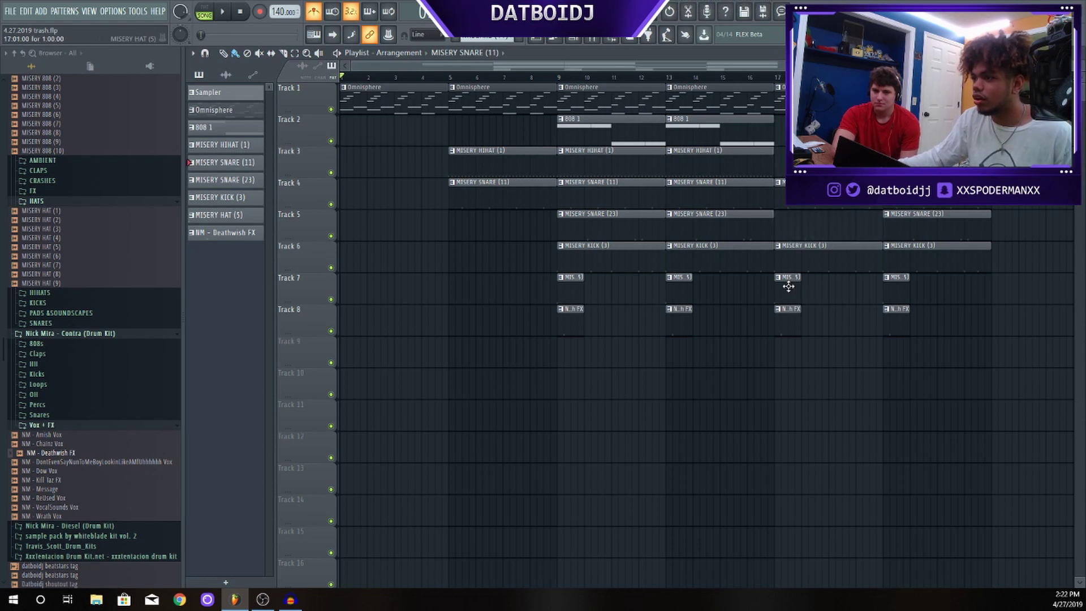
right_click(787, 277)
right_click(787, 309)
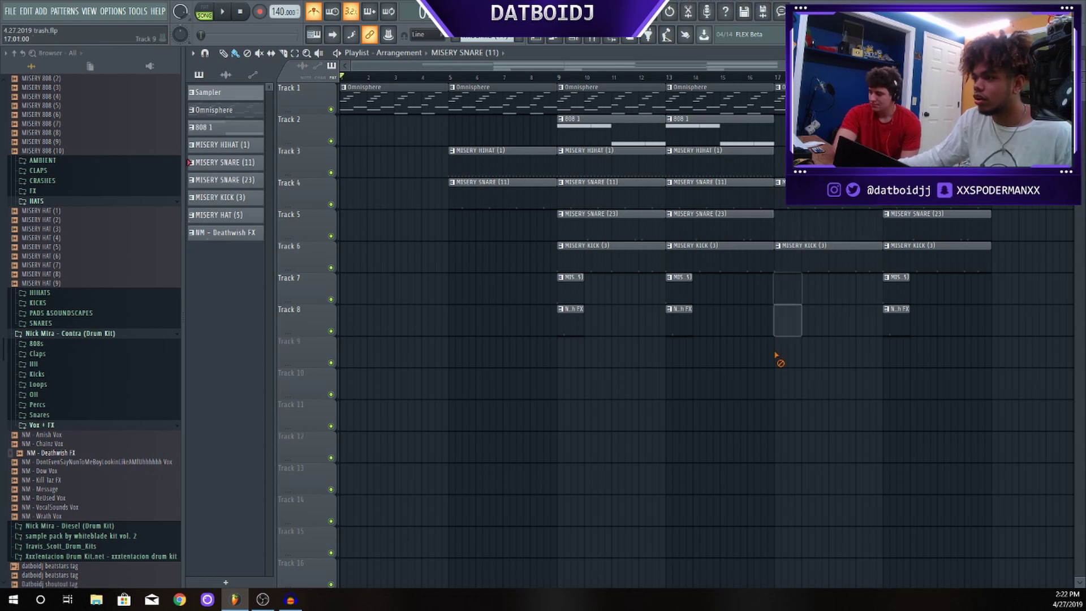
right_click(900, 294)
right_click(898, 316)
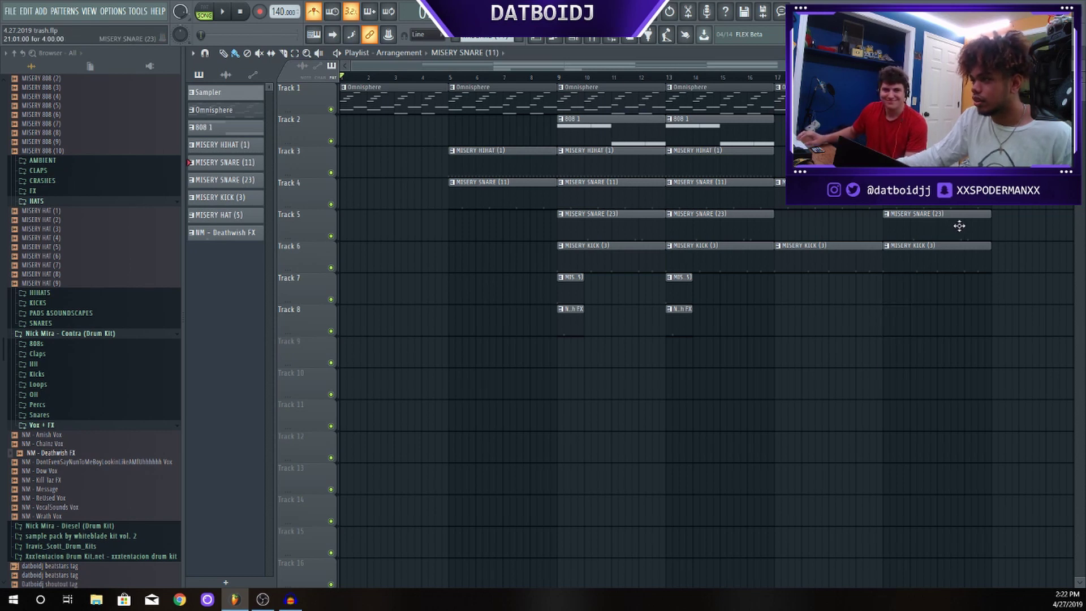
Duplicate all the clips in bars 9–16 to bars 25–32 of the arrangement
left_click_drag(742, 399, 572, 85)
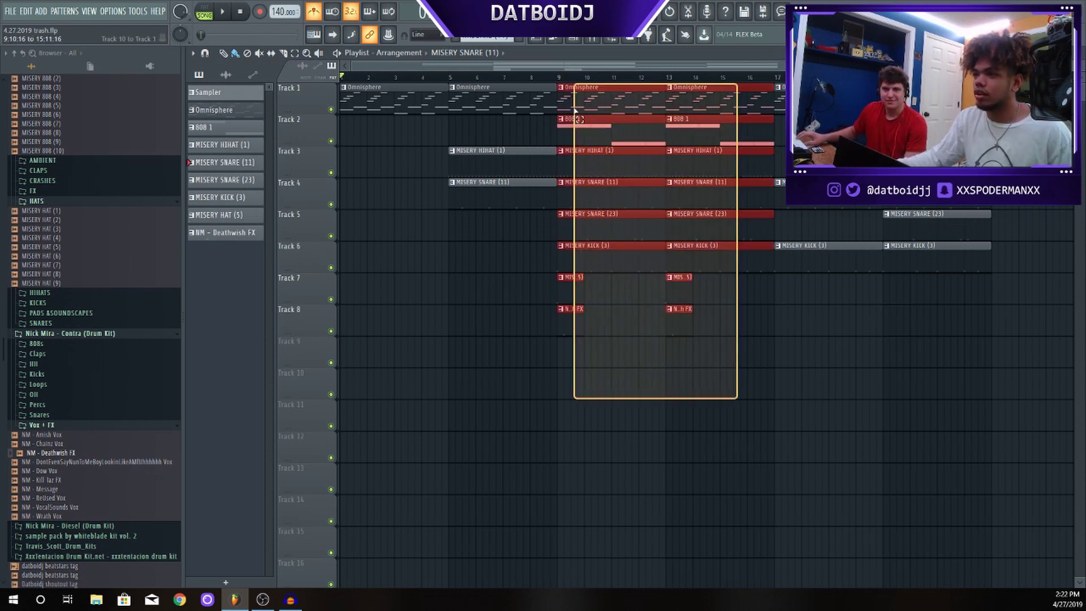
key("ctrl+b")
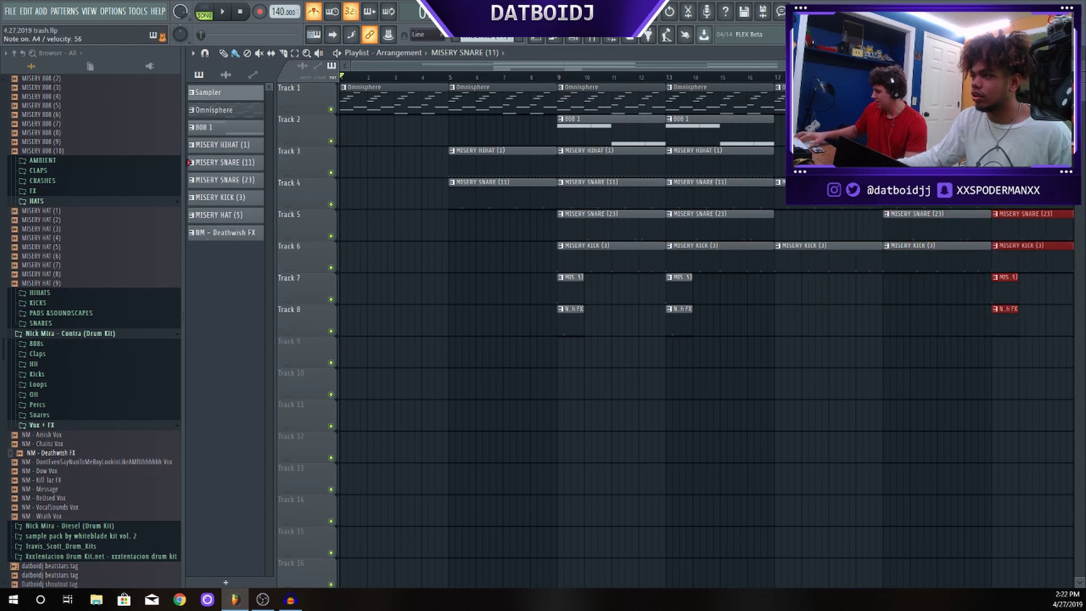
left_click(963, 398)
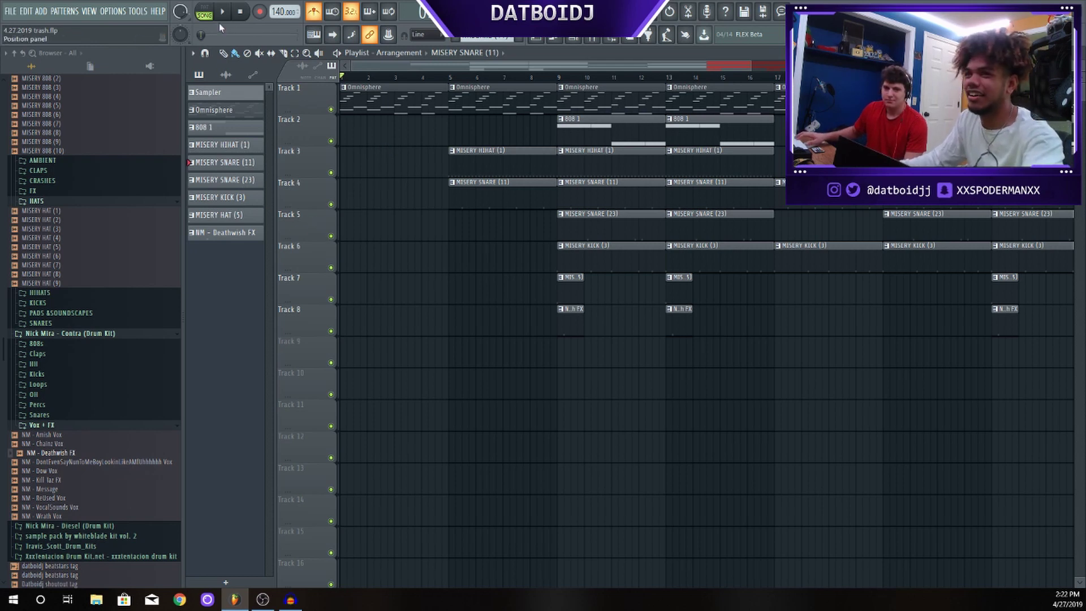
Turn off the metronome and play the whole arrangement from the start
left_click(240, 13)
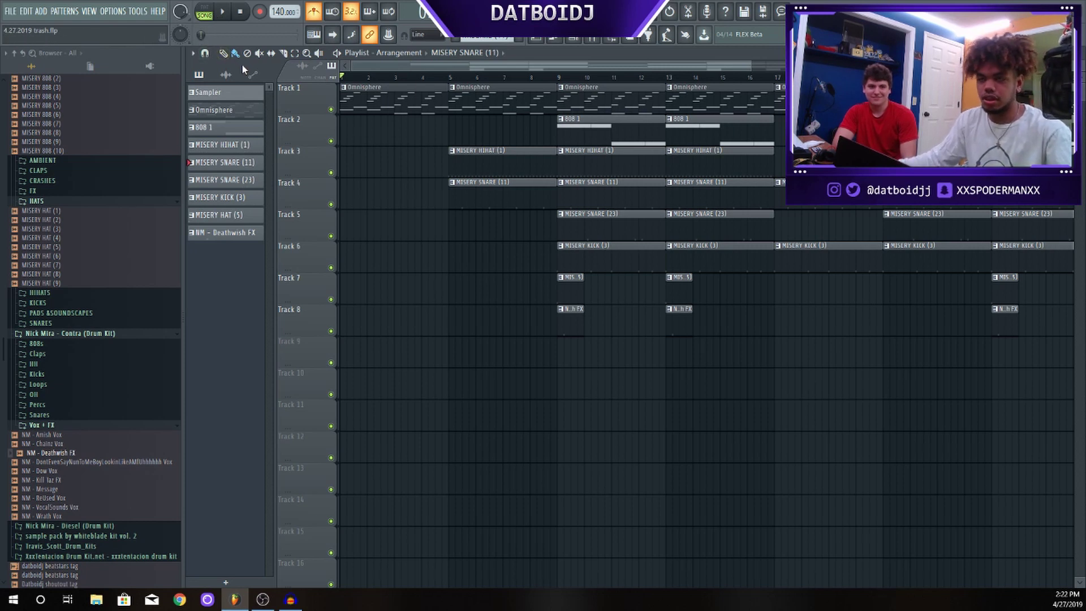
left_click(223, 13)
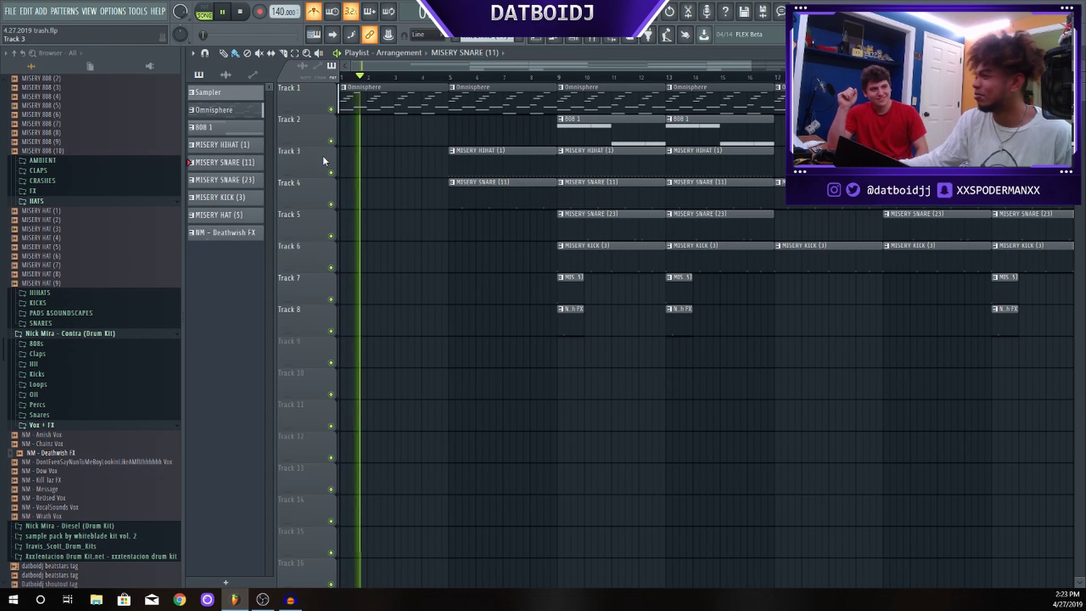
left_click(313, 12)
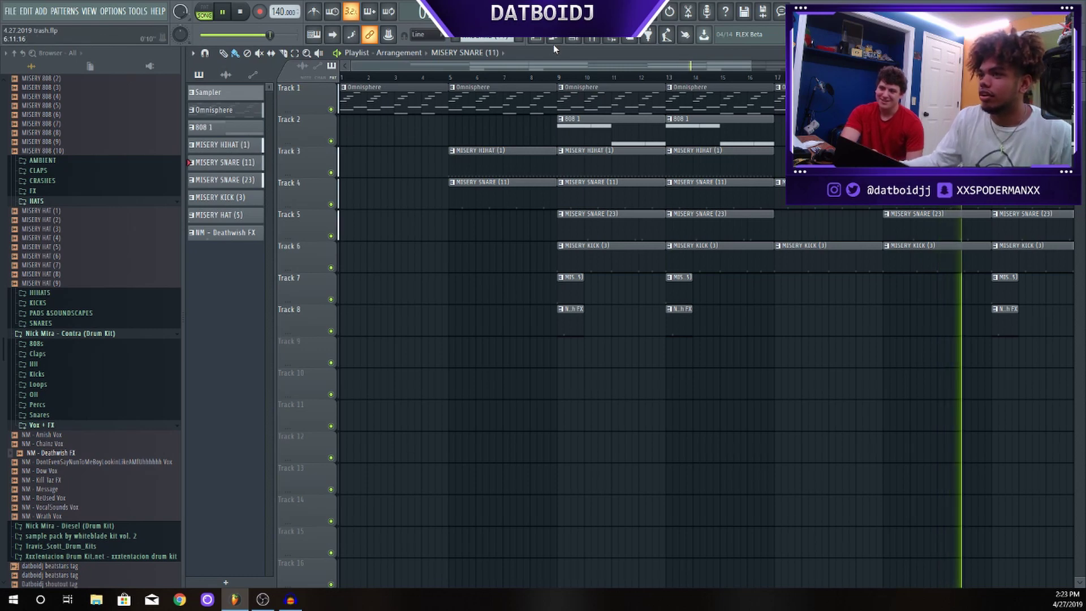
scroll(563, 67, "down", 5)
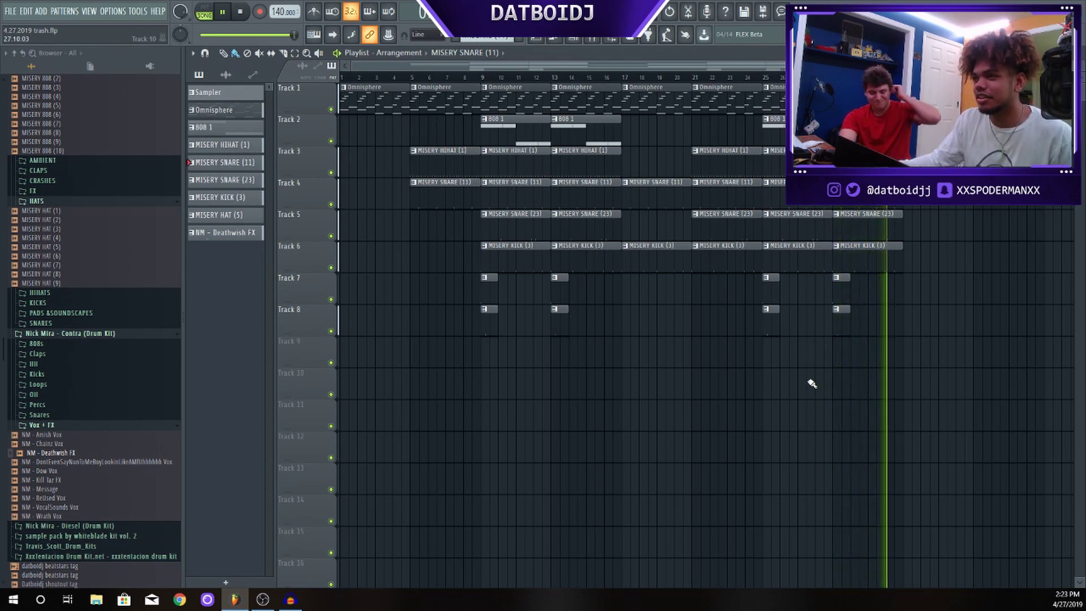
left_click(240, 12)
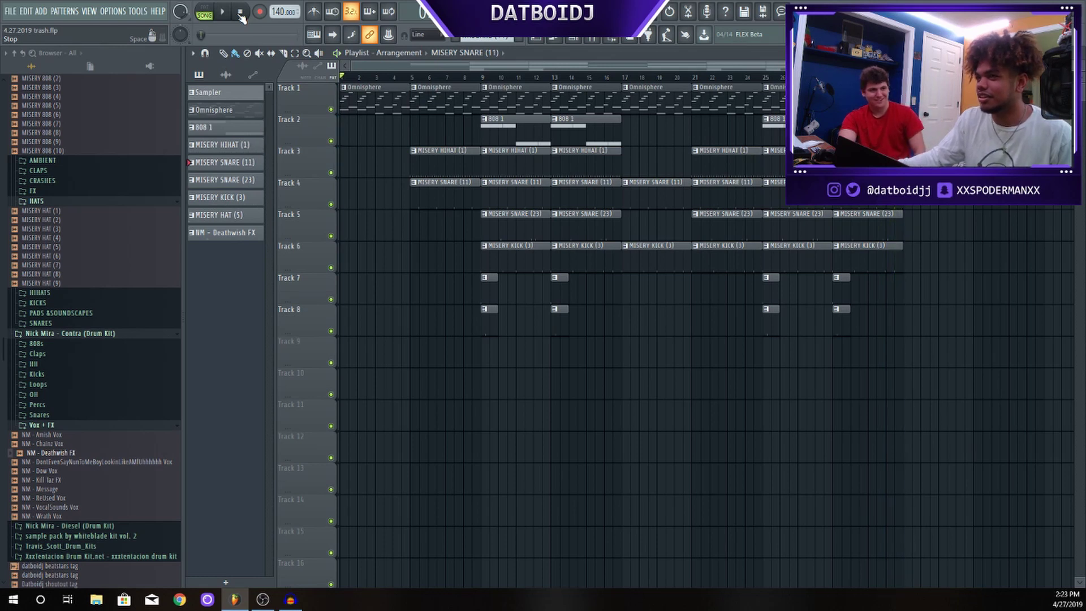